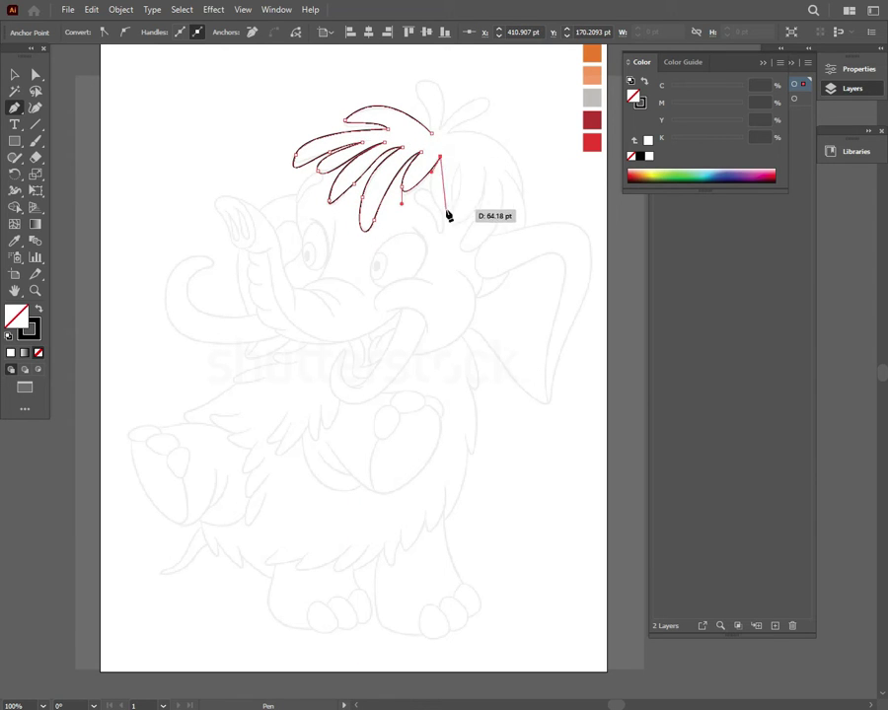
Finish tracing the mammoth's hair outline with the Pen tool, adding the remaining fringe locks and the upright tufts on the crown.
drag(449, 217, 478, 234)
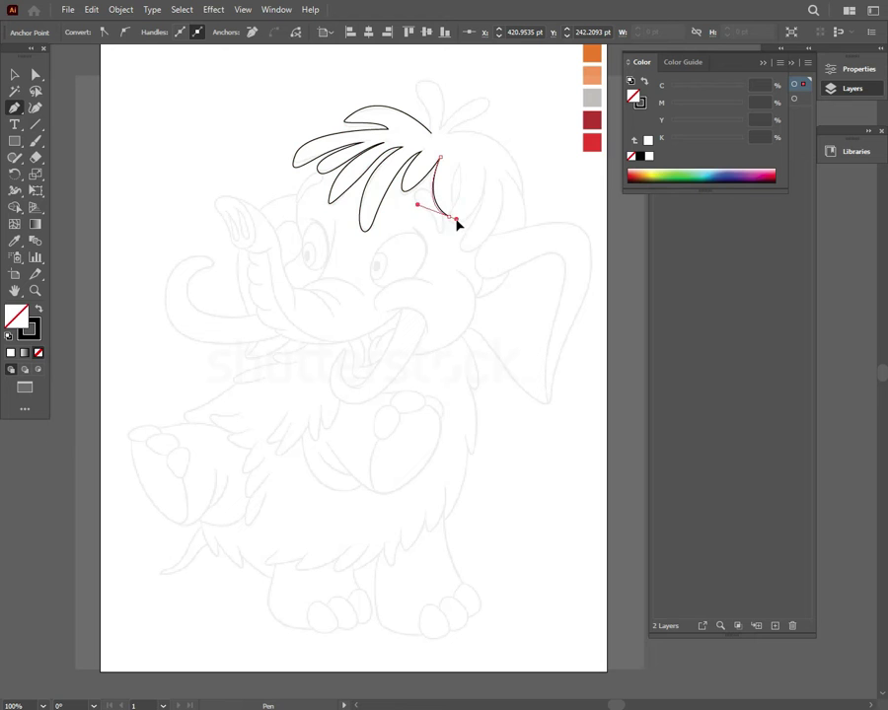
drag(464, 174, 399, 196)
click(479, 115)
drag(426, 83, 431, 123)
click(13, 74)
click(218, 109)
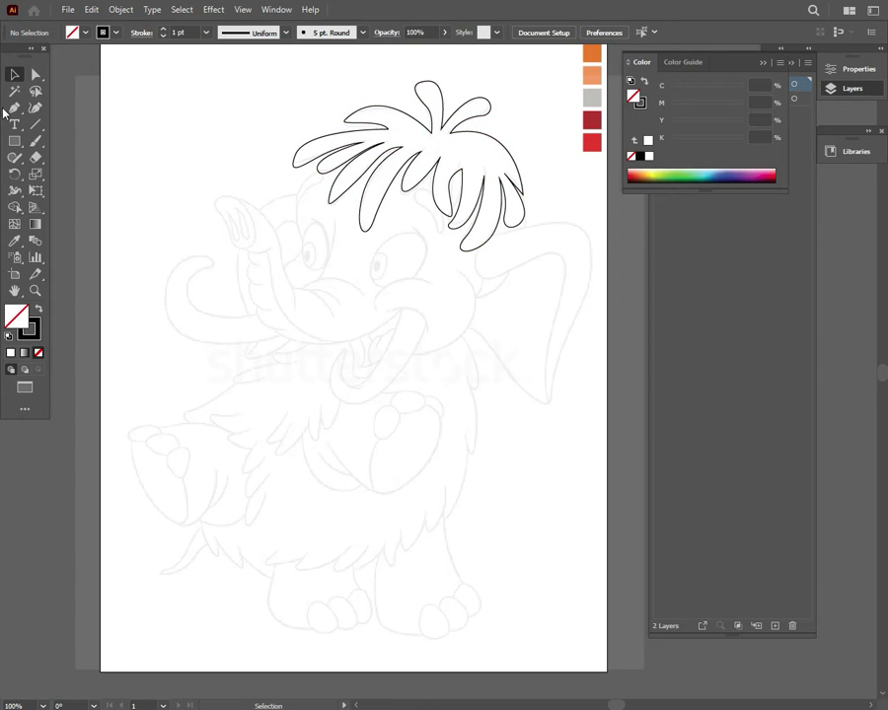
Trace the curved rim of the large near ear down to its tip and back, plus the short cheek curve below it.
click(13, 107)
click(490, 235)
drag(587, 237, 559, 373)
drag(550, 405, 550, 337)
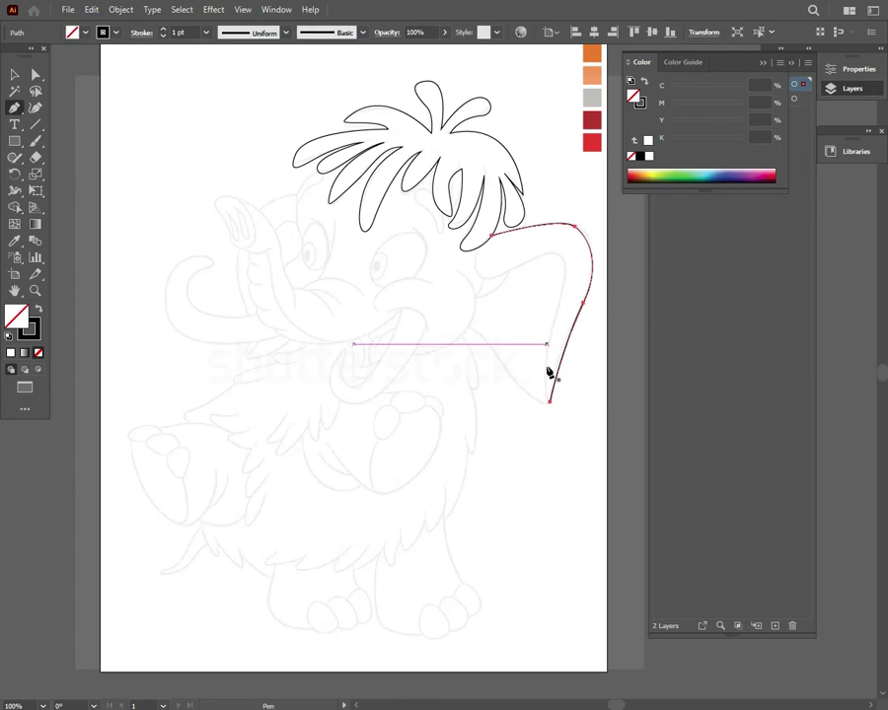
drag(549, 416, 563, 303)
click(548, 252)
mouse_move(481, 272)
mouse_down()
mouse_move(472, 258)
mouse_move(480, 254)
mouse_up()
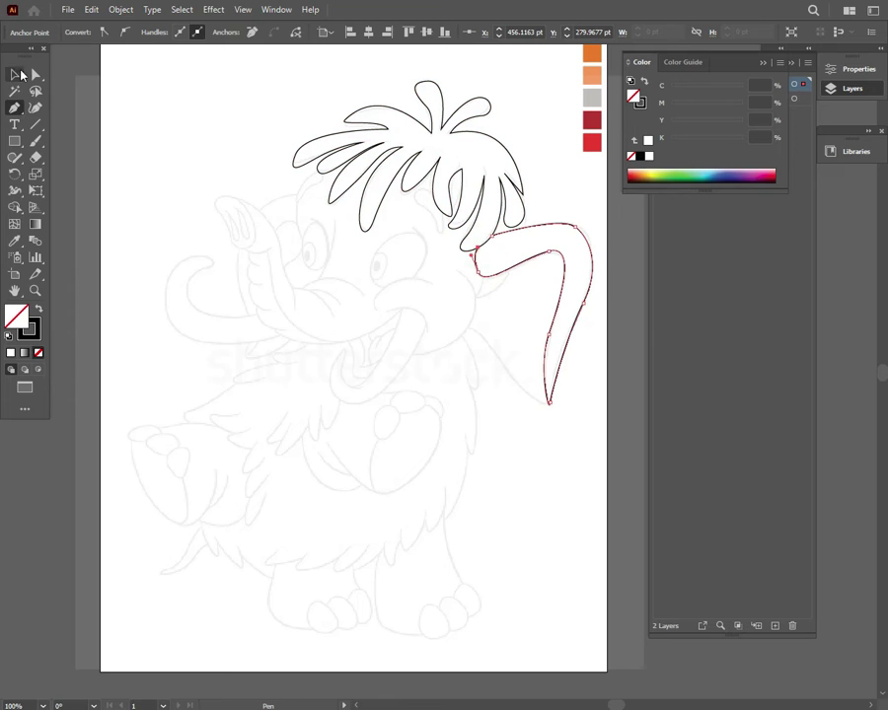
key(ctrl+shift+a)
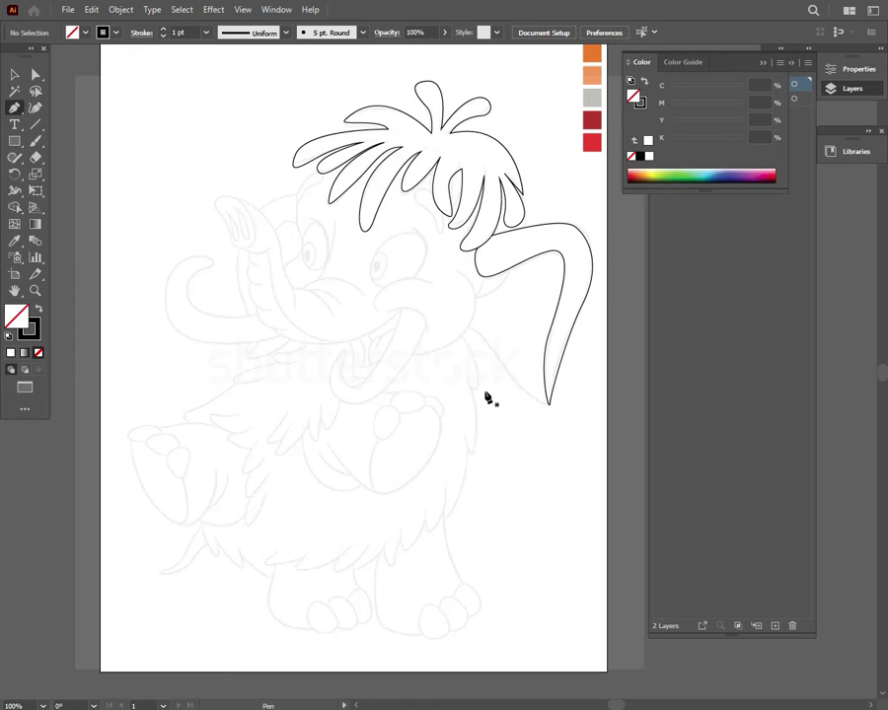
mouse_move(478, 293)
mouse_down()
mouse_move(414, 357)
mouse_move(480, 281)
mouse_up()
key(ctrl+shift+a)
Trace the near tusk as a closed hooked outline beside the mouth and deselect it.
click(424, 326)
drag(400, 310, 377, 313)
drag(345, 385, 386, 393)
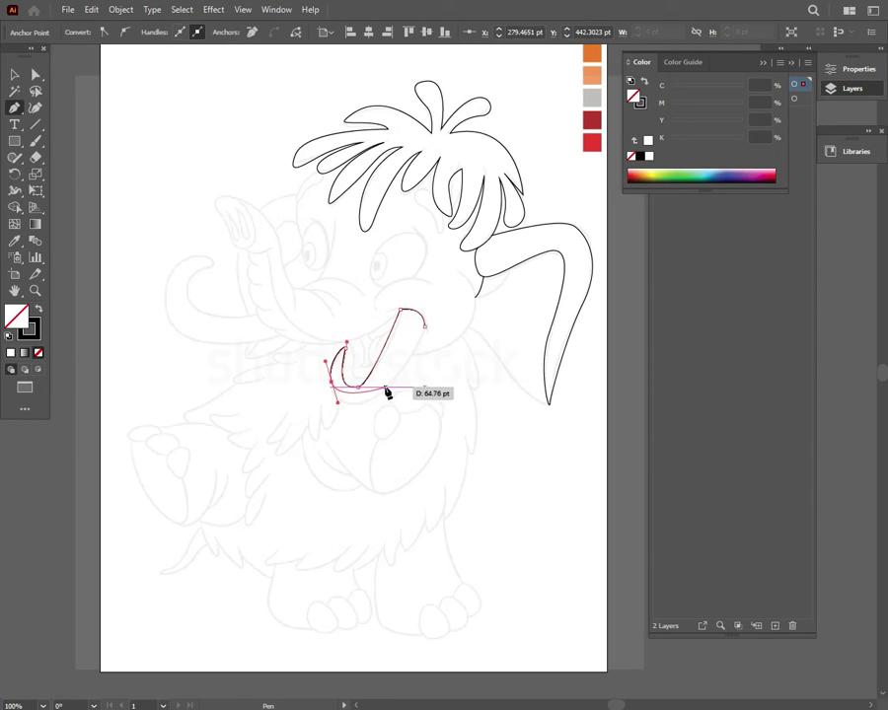
drag(424, 327, 433, 341)
key(v)
click(128, 130)
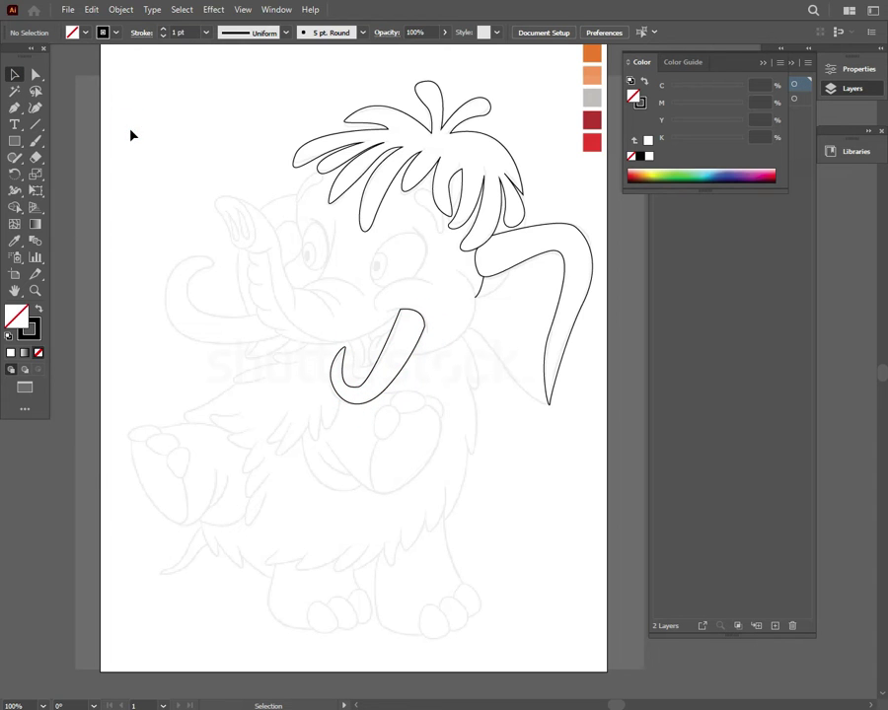
Continue the cheek curve below the ear around the jaw to meet the near tusk.
key(p)
click(477, 294)
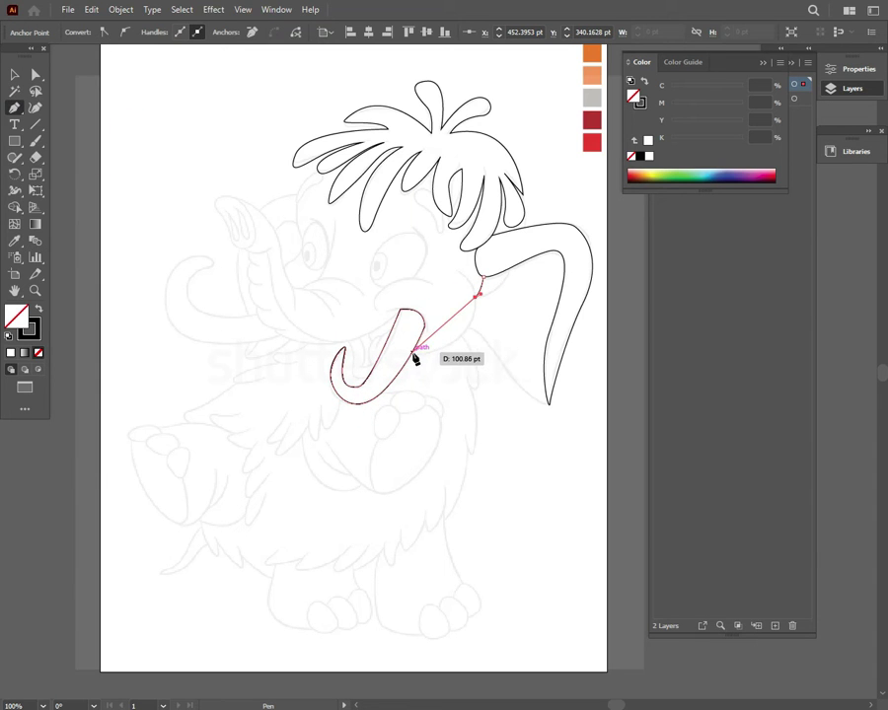
drag(412, 353, 339, 361)
click(8, 71)
click(191, 187)
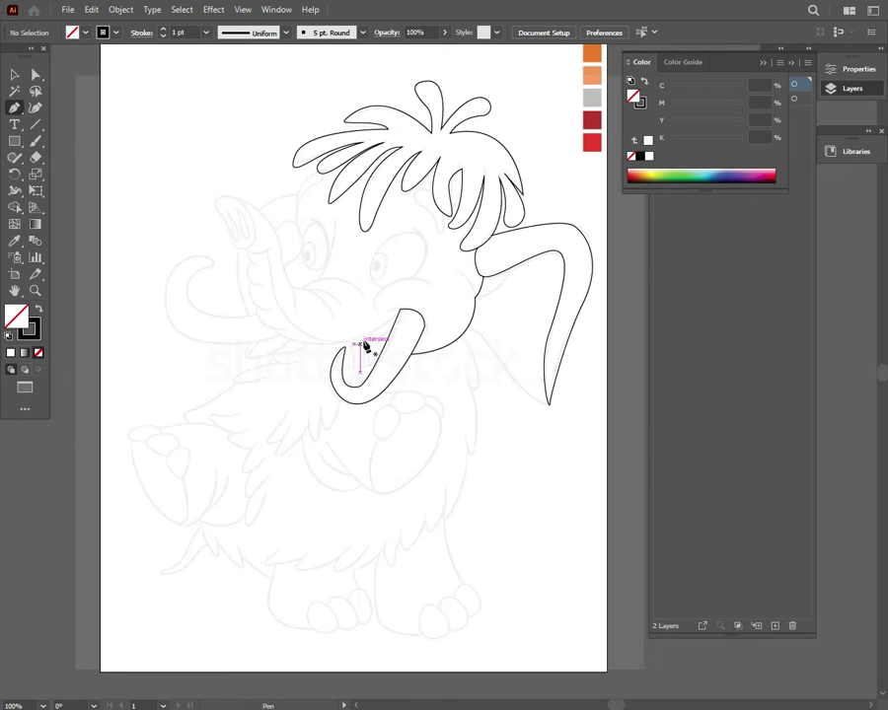
Trace the face outline from the near tusk along the mouth, around the raised trunk and up the forehead to the hair.
click(400, 313)
drag(276, 333, 202, 294)
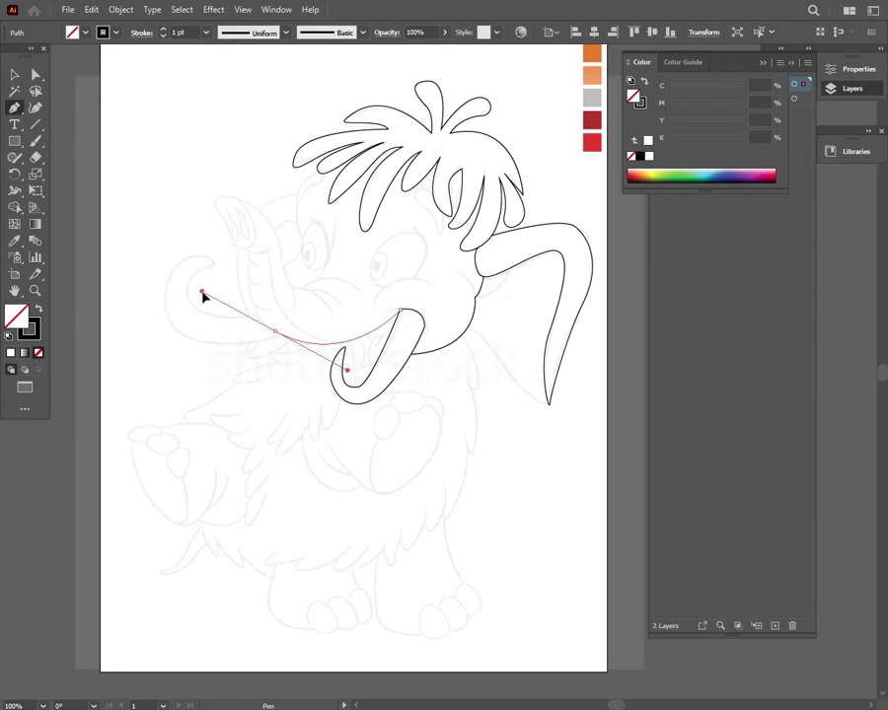
drag(256, 305, 315, 202)
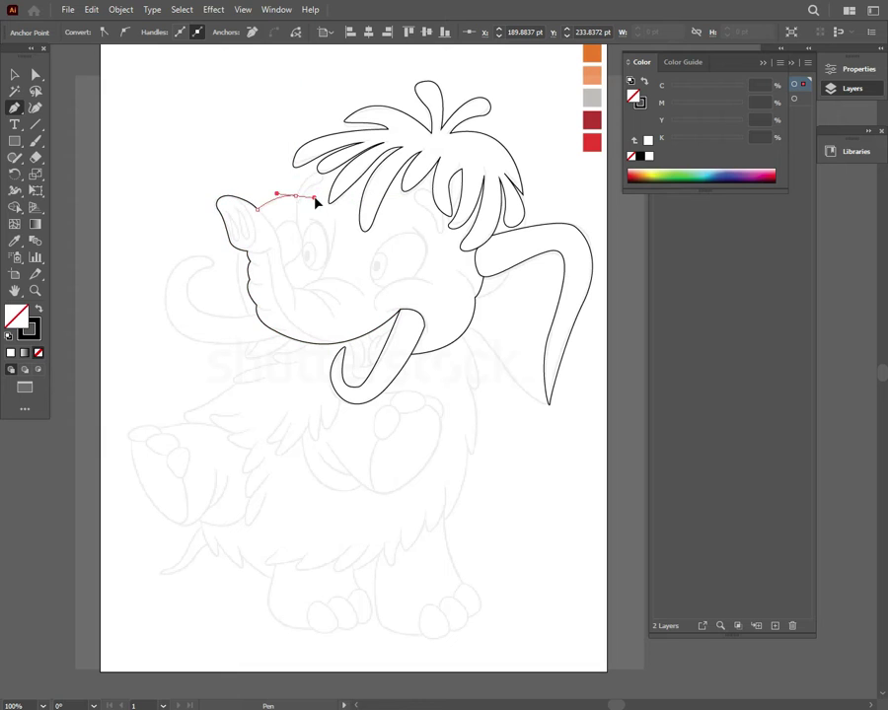
key(ctrl+z)
drag(248, 259, 319, 177)
key(ctrl+z)
key(ctrl+z)
key(v)
click(179, 95)
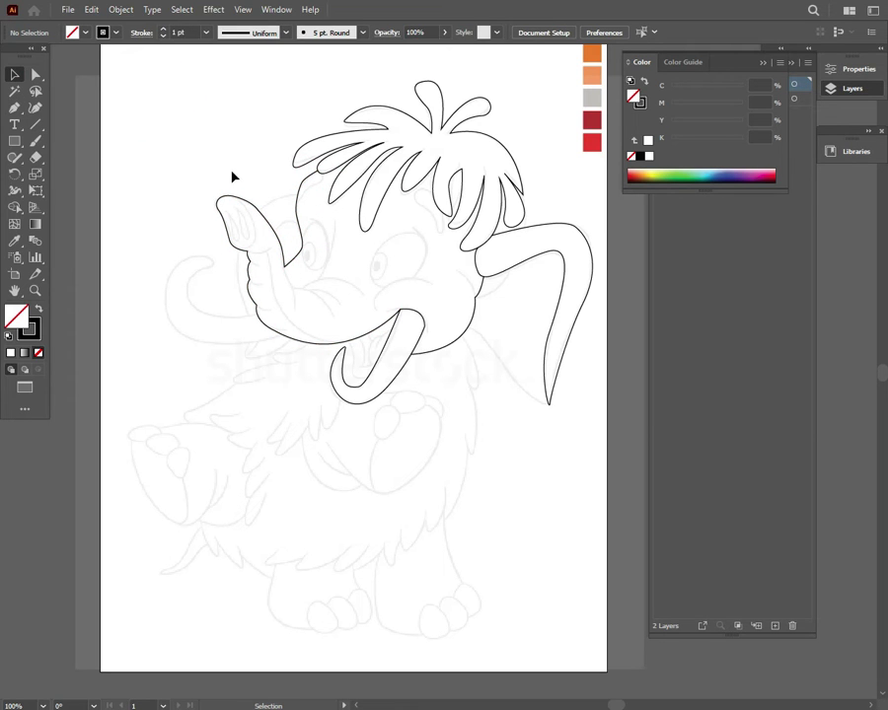
Trace the far tusk's hooked outline, starting and ending at the edge of the trunk.
click(249, 315)
drag(192, 302, 164, 282)
mouse_move(174, 325)
mouse_down()
mouse_move(217, 345)
mouse_move(233, 341)
mouse_move(171, 328)
mouse_up()
click(355, 320)
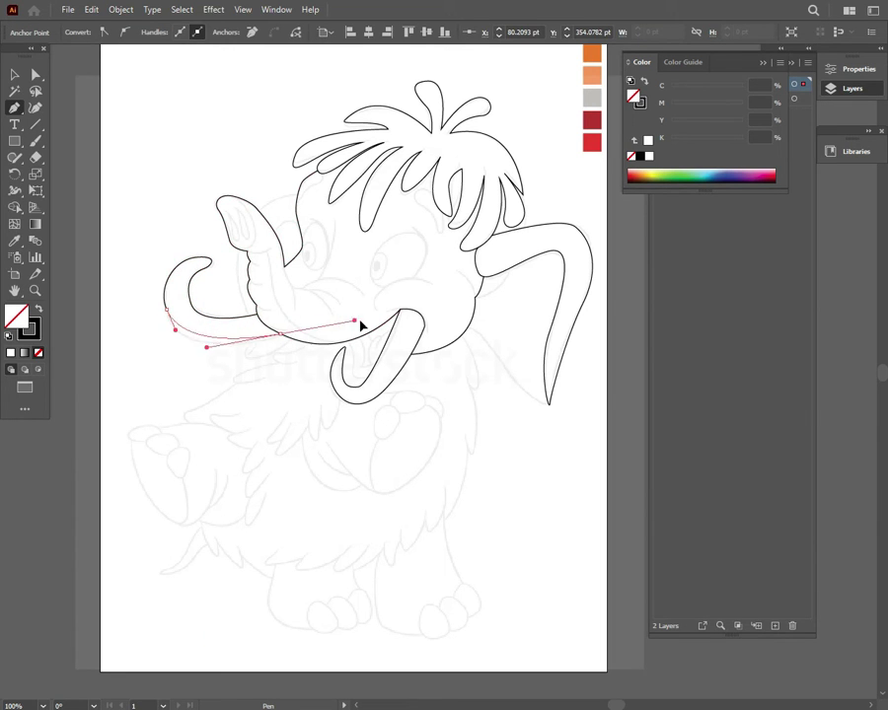
click(15, 74)
click(198, 330)
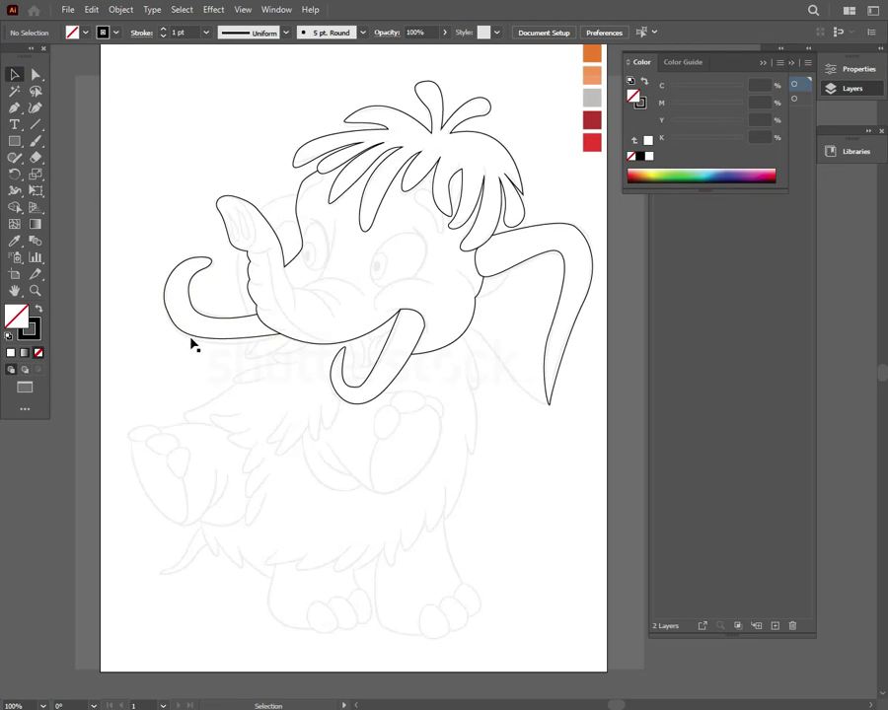
Trace the lower mouth curve inside the near tusk and the visible edges of the far ear behind the trunk.
click(351, 368)
drag(365, 378, 381, 380)
click(15, 106)
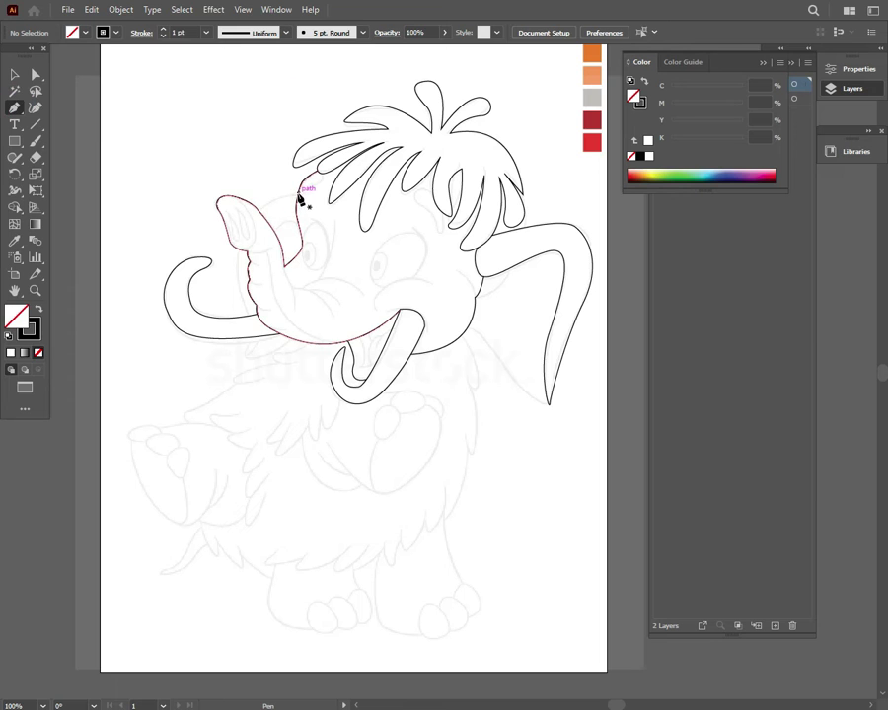
click(13, 102)
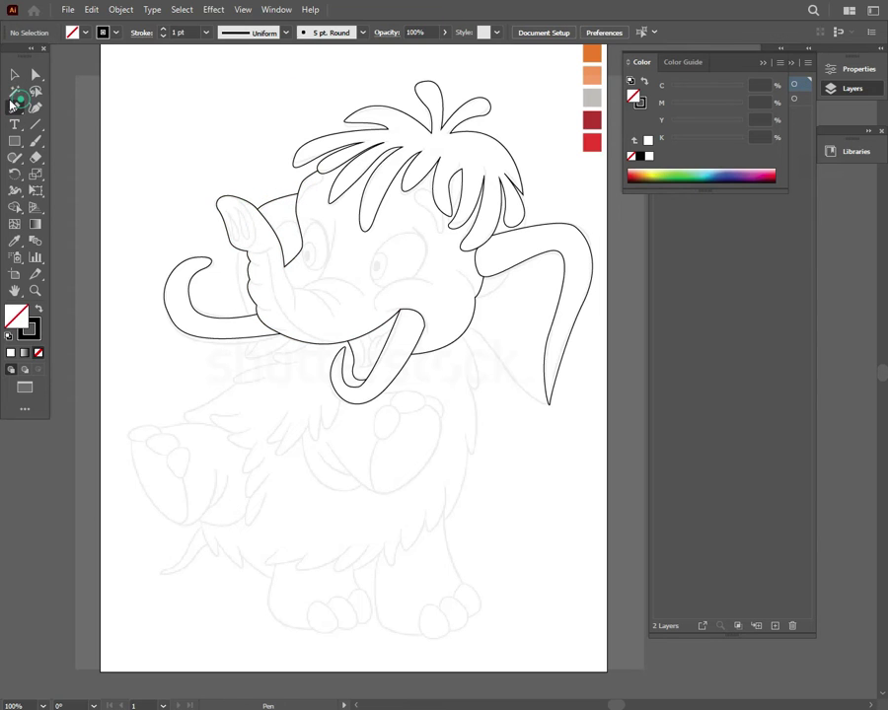
click(243, 251)
drag(253, 317, 275, 348)
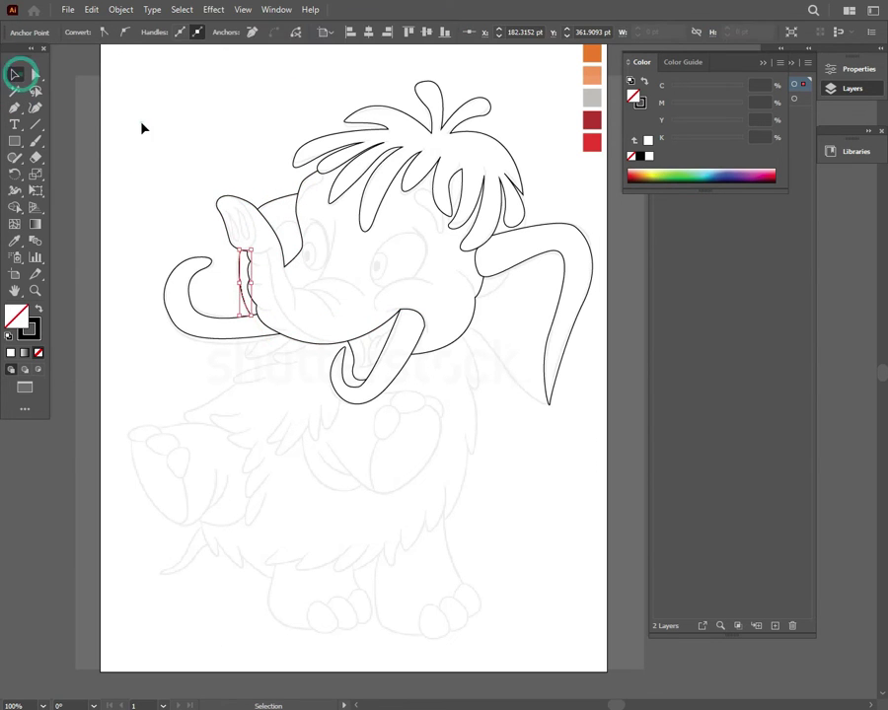
click(143, 128)
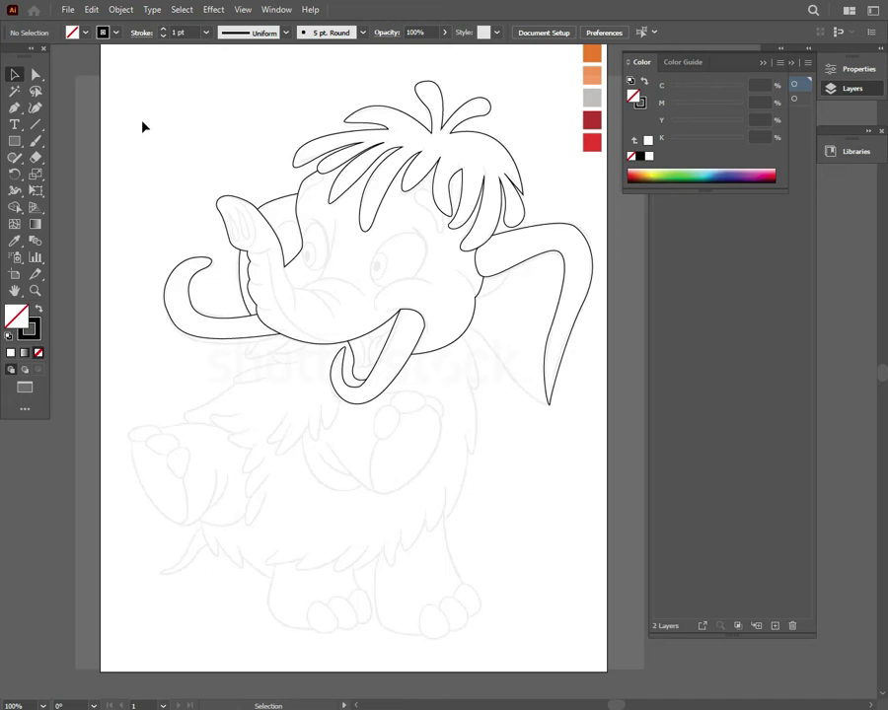
Trace the small tongue line inside the open mouth.
click(12, 107)
drag(361, 353, 361, 369)
click(368, 363)
click(15, 74)
click(222, 119)
Trace the lower edge of the near ear from its pointed tip up to the cheek.
click(15, 107)
click(548, 403)
drag(503, 370, 471, 336)
click(13, 74)
click(140, 105)
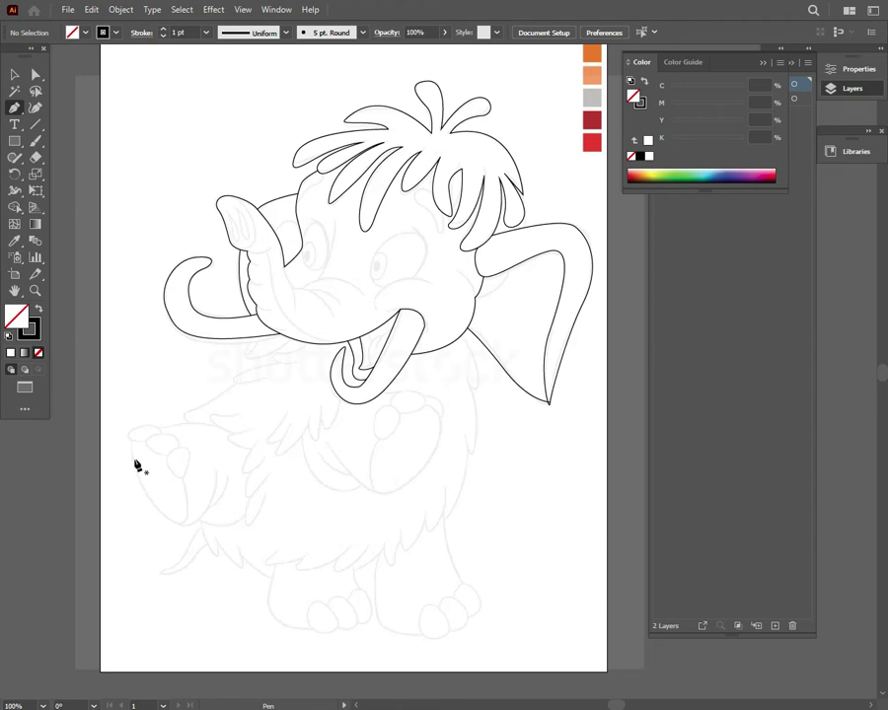
Trace the two edges of the small pointed shape showing beneath the far tusk.
click(247, 355)
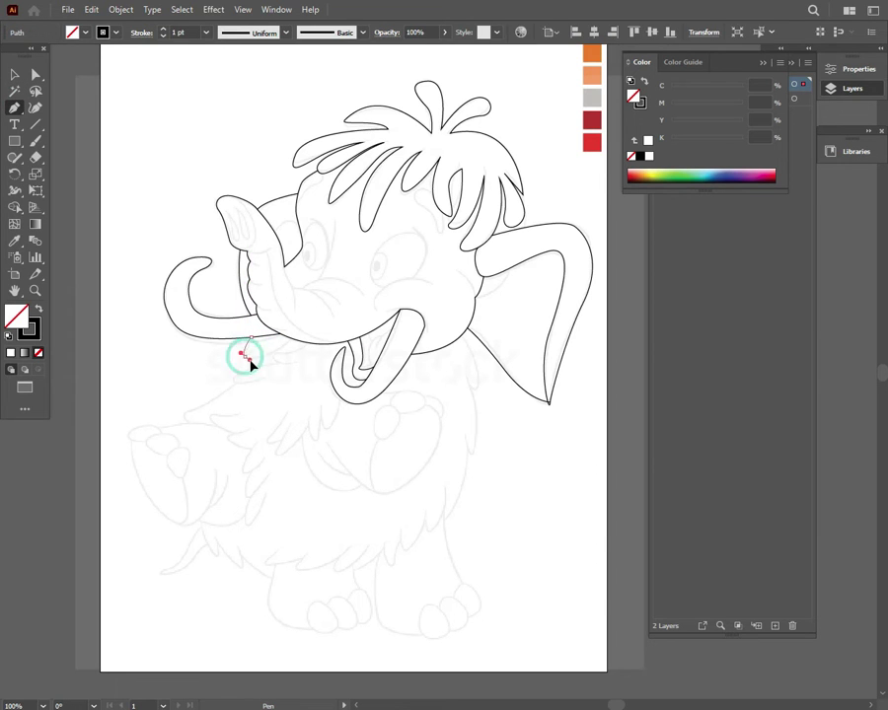
click(13, 74)
click(55, 61)
click(14, 107)
click(252, 351)
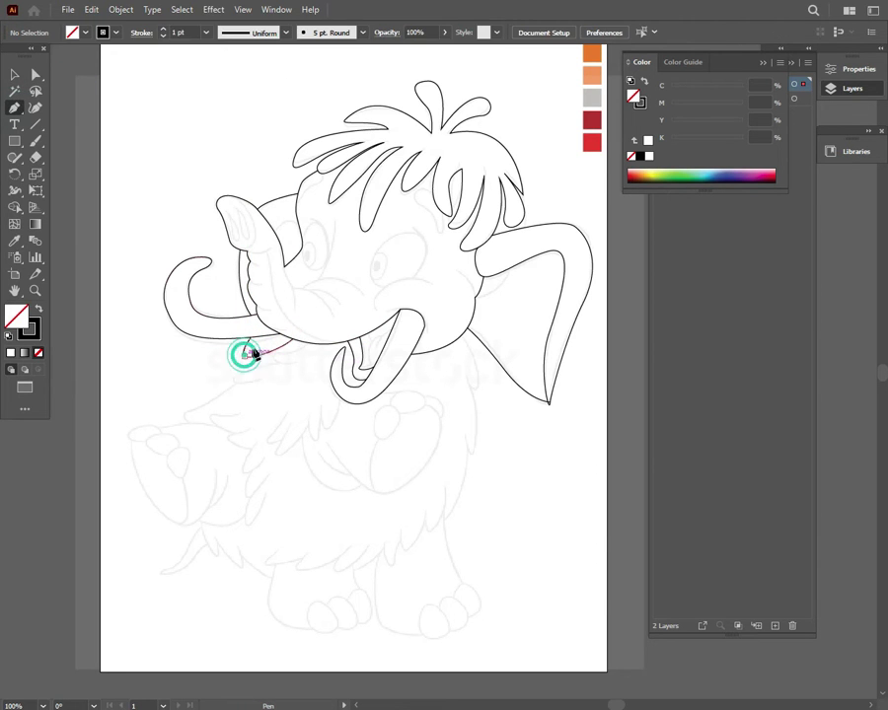
click(13, 74)
click(127, 116)
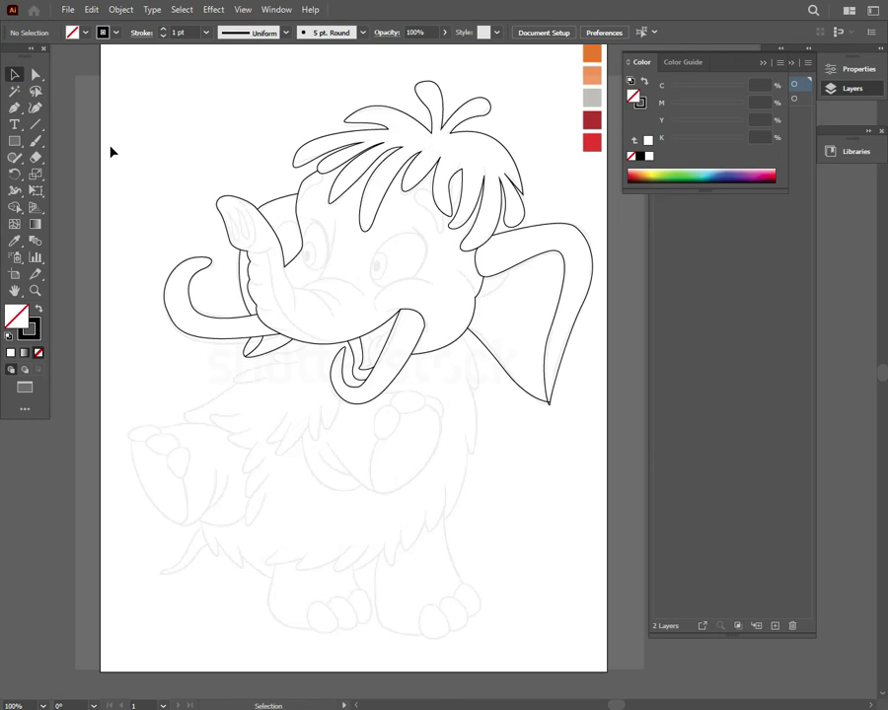
Trace the shaggy fur outline down the trunk-facing side of the body, from below the far tusk to the raised hind leg.
click(14, 106)
click(272, 352)
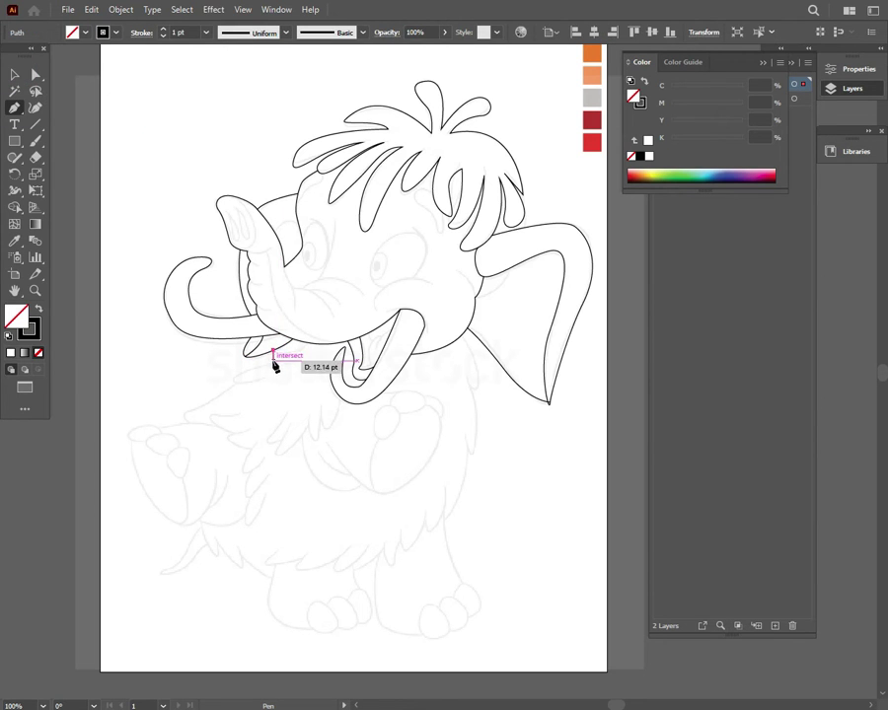
click(298, 361)
drag(265, 378, 330, 383)
drag(222, 380, 188, 421)
click(220, 428)
click(258, 428)
drag(252, 454, 288, 446)
drag(264, 493, 307, 477)
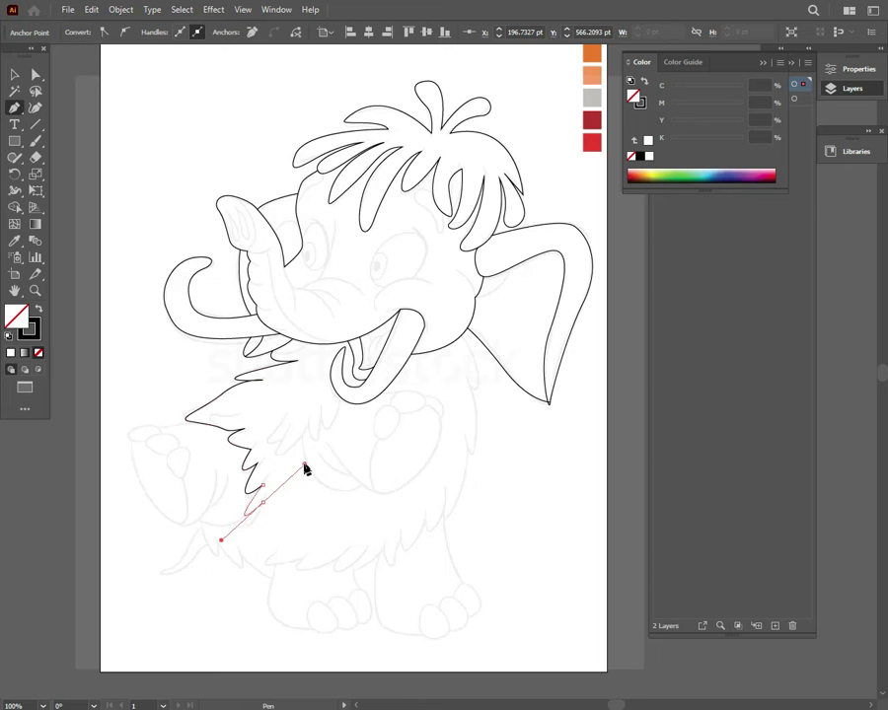
Continue the jagged fur outline along the belly's lower edge and up the back to the jaw below the near ear.
drag(237, 533, 422, 521)
ctrl+click(272, 560)
click(279, 572)
click(347, 548)
drag(382, 555, 467, 451)
click(400, 537)
drag(478, 446, 469, 343)
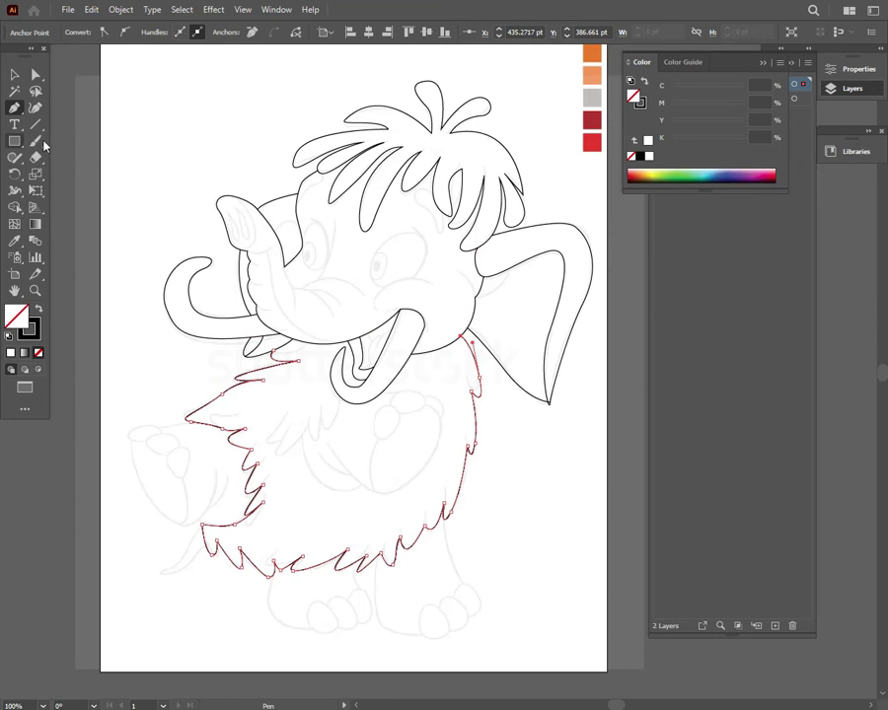
ctrl+click(99, 125)
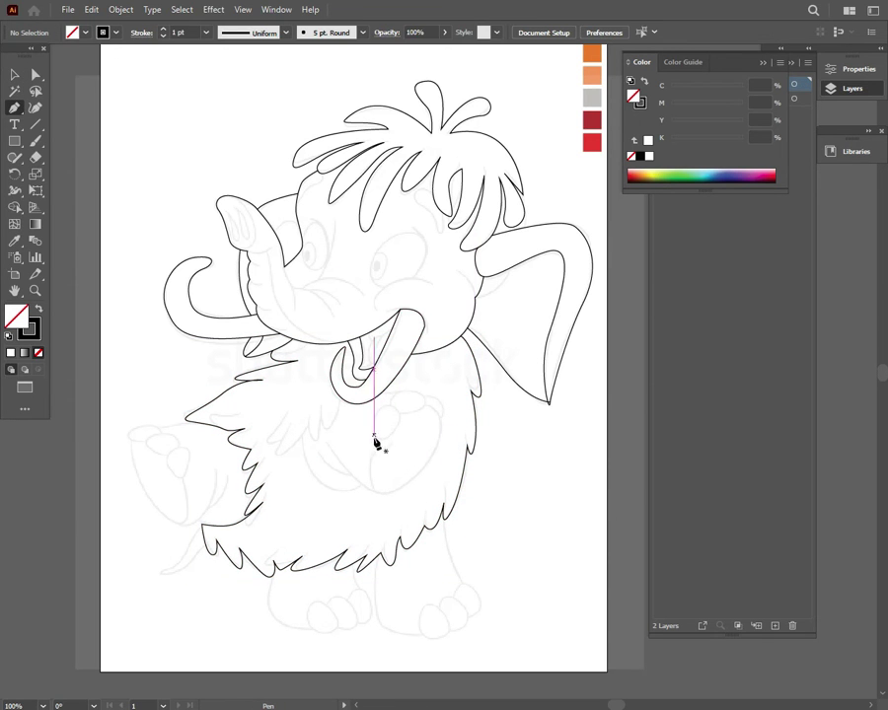
Trace the three toenails of the raised foot in front of the belly.
mouse_move(374, 428)
mouse_down()
mouse_move(391, 420)
mouse_move(377, 442)
mouse_up()
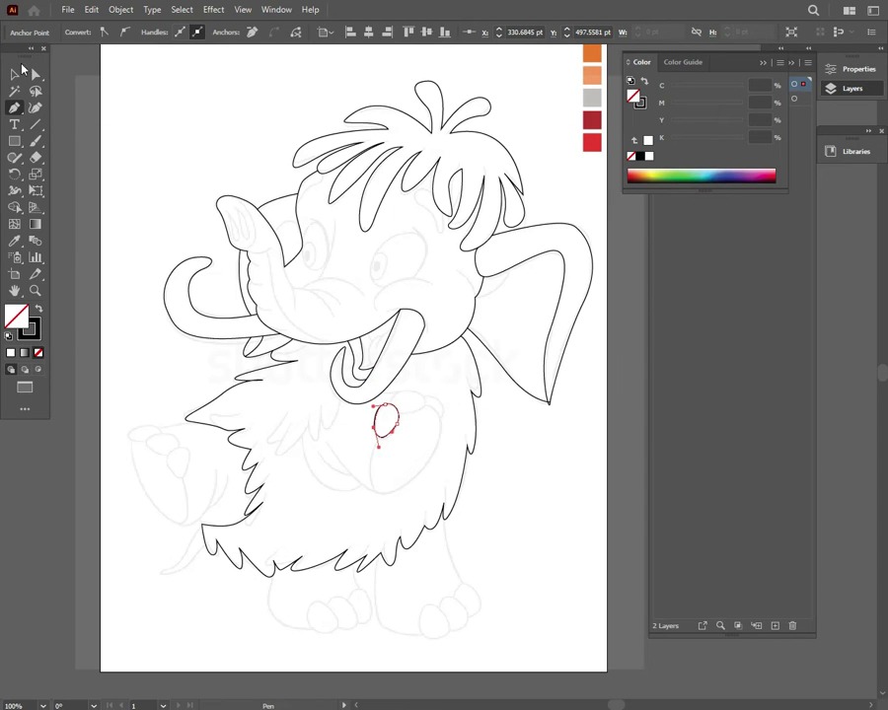
ctrl+click(489, 413)
drag(410, 395, 428, 412)
ctrl+click(148, 109)
click(421, 398)
click(442, 407)
click(437, 426)
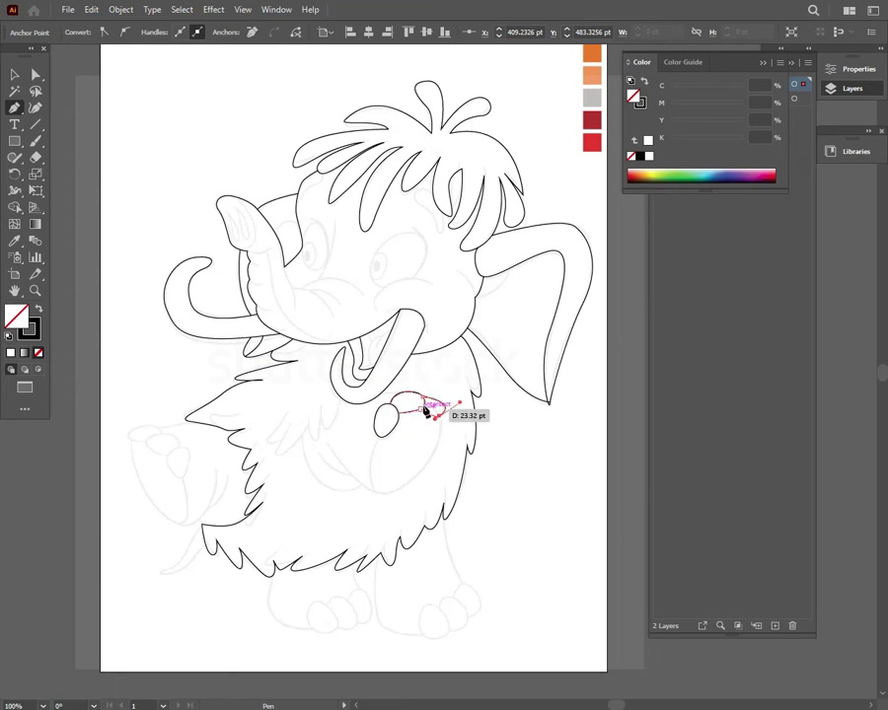
ctrl+click(318, 285)
Trace the sole of the raised foot in front of the belly, from the first toenail around to the last.
drag(374, 368, 386, 443)
ctrl+click(386, 441)
click(382, 437)
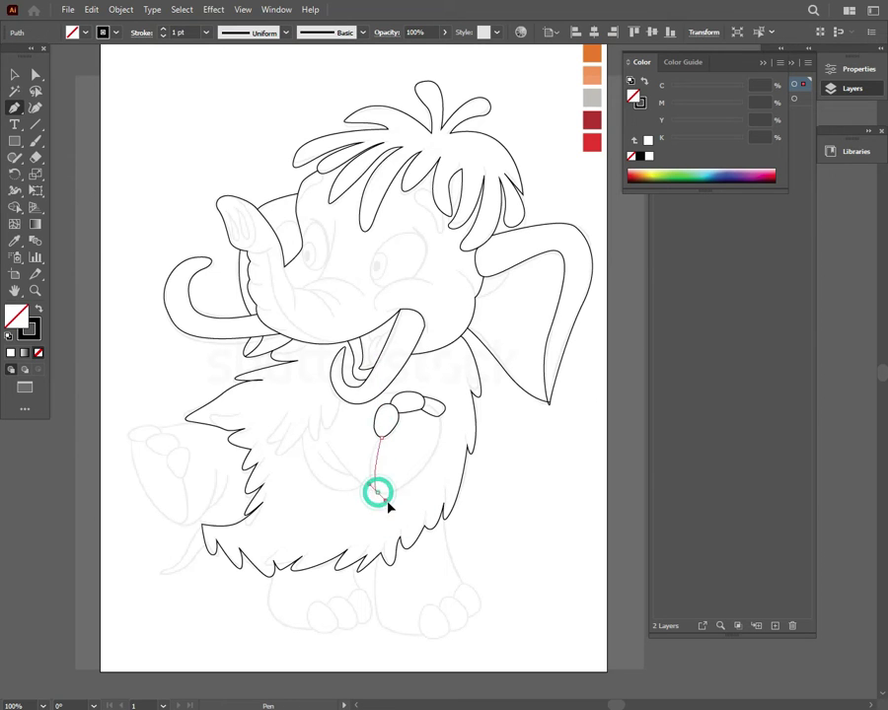
drag(376, 491, 395, 509)
drag(442, 417, 434, 342)
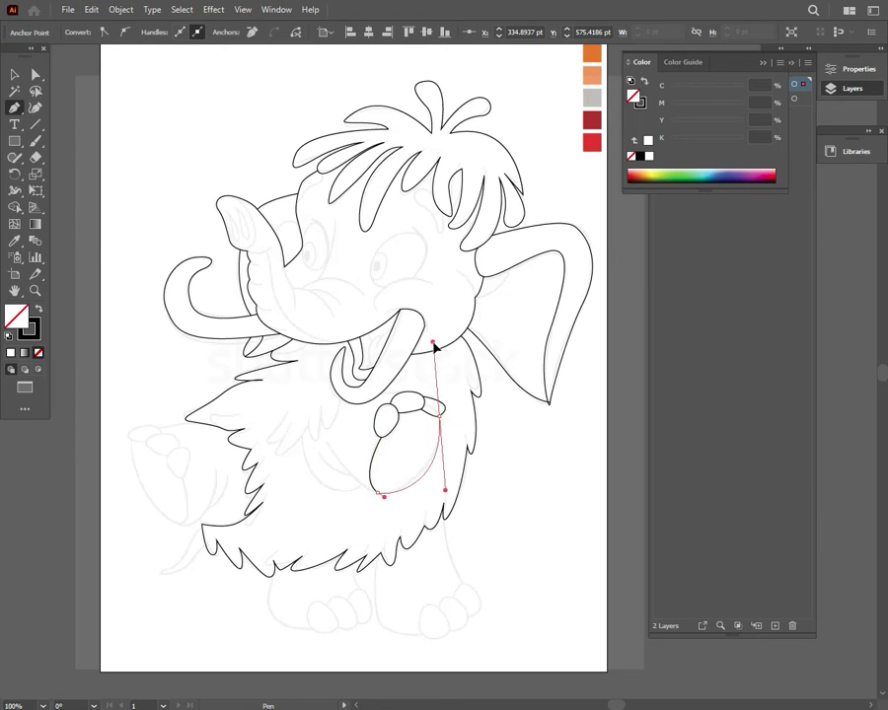
ctrl+click(126, 95)
Trace the upper edge of the raised limb down to its sole and try the curved underside.
drag(327, 435, 293, 388)
ctrl+click(360, 494)
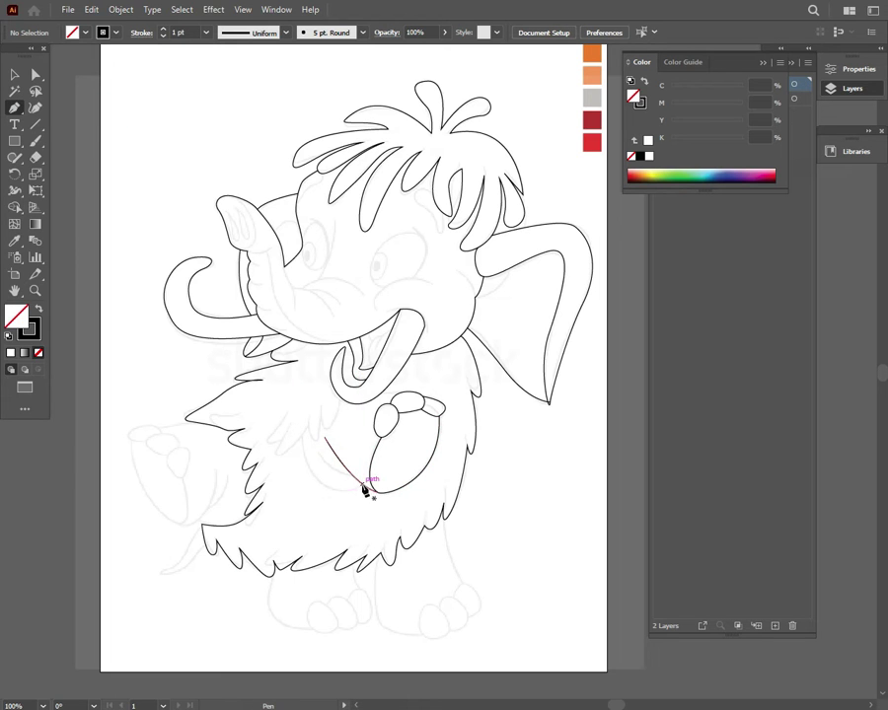
click(360, 485)
drag(299, 441, 273, 357)
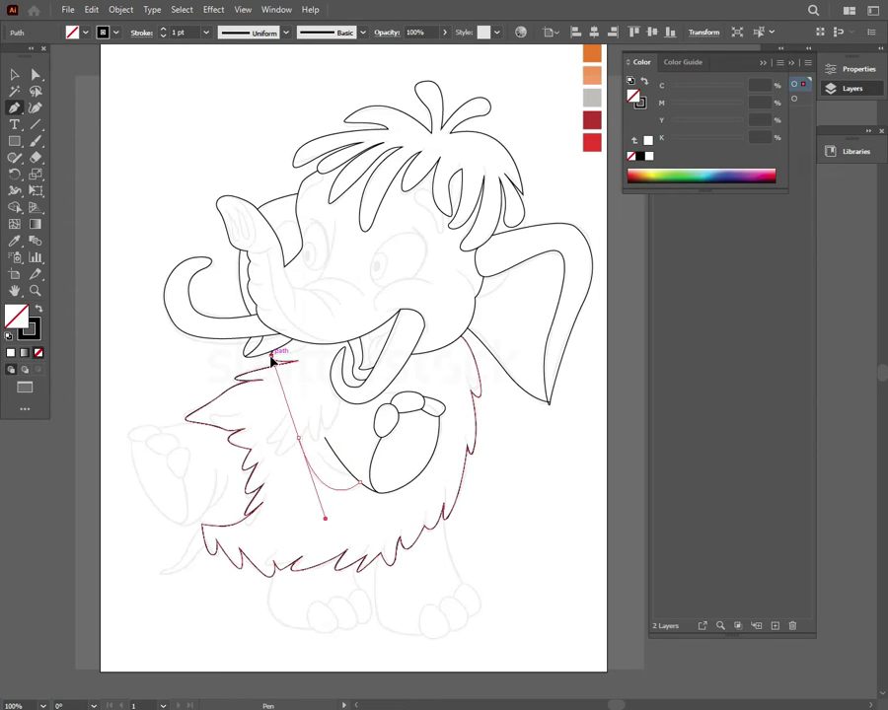
Trace the jagged chest fur tufts from above the raised limb up to the near tusk.
mouse_move(288, 405)
mouse_down()
mouse_move(272, 440)
mouse_move(282, 424)
mouse_move(289, 460)
mouse_move(310, 432)
mouse_up()
click(319, 416)
click(341, 400)
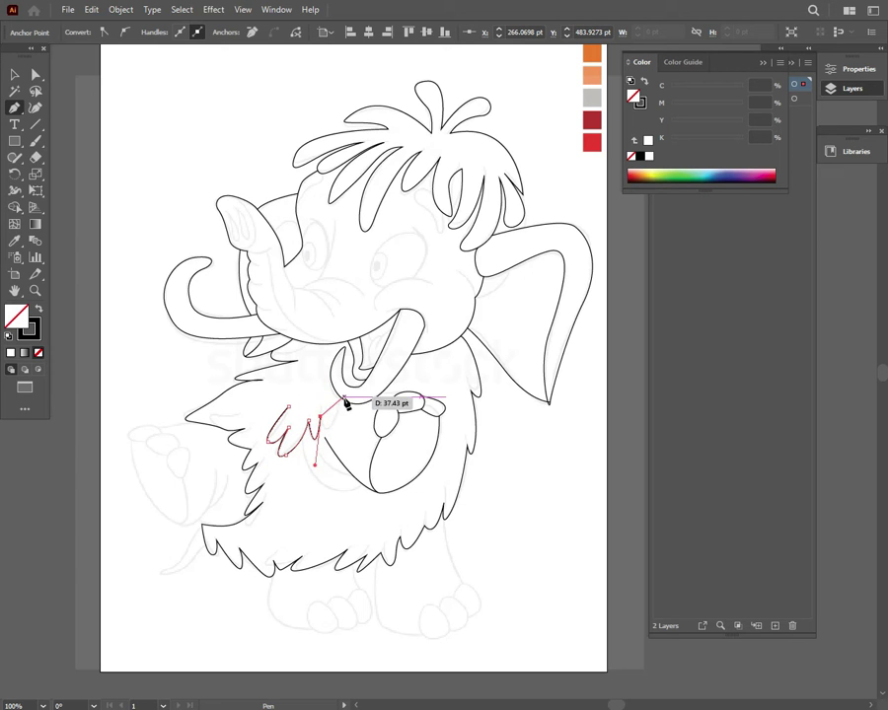
click(18, 74)
key(p)
click(300, 445)
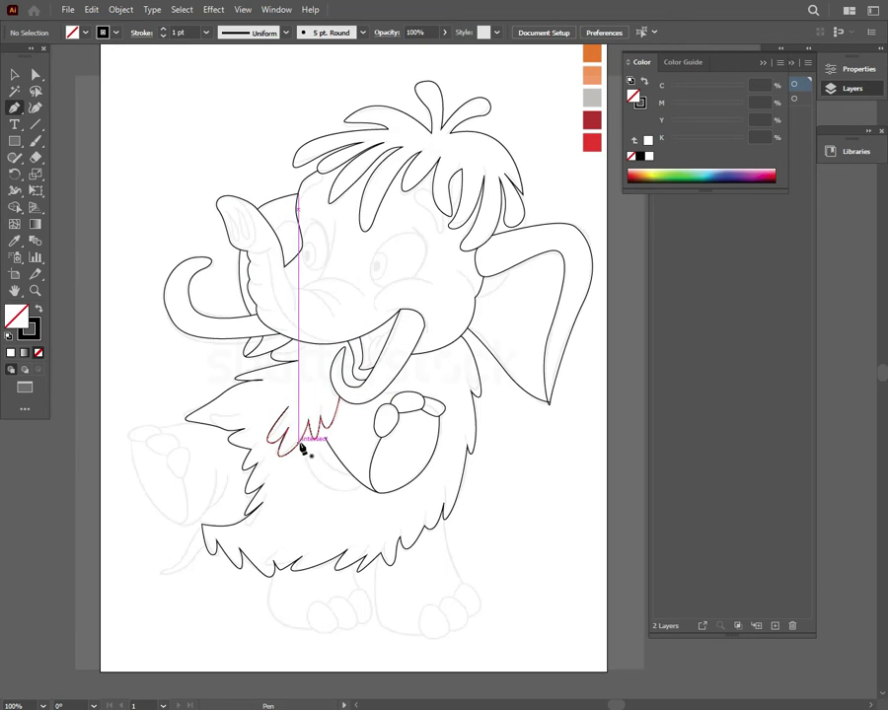
drag(361, 481, 379, 453)
key(ctrl+z)
key(ctrl+z)
Trace the curved underside of the raised limb from the chest fur to the edge near the sole.
click(298, 442)
drag(365, 485, 408, 448)
double_click(15, 74)
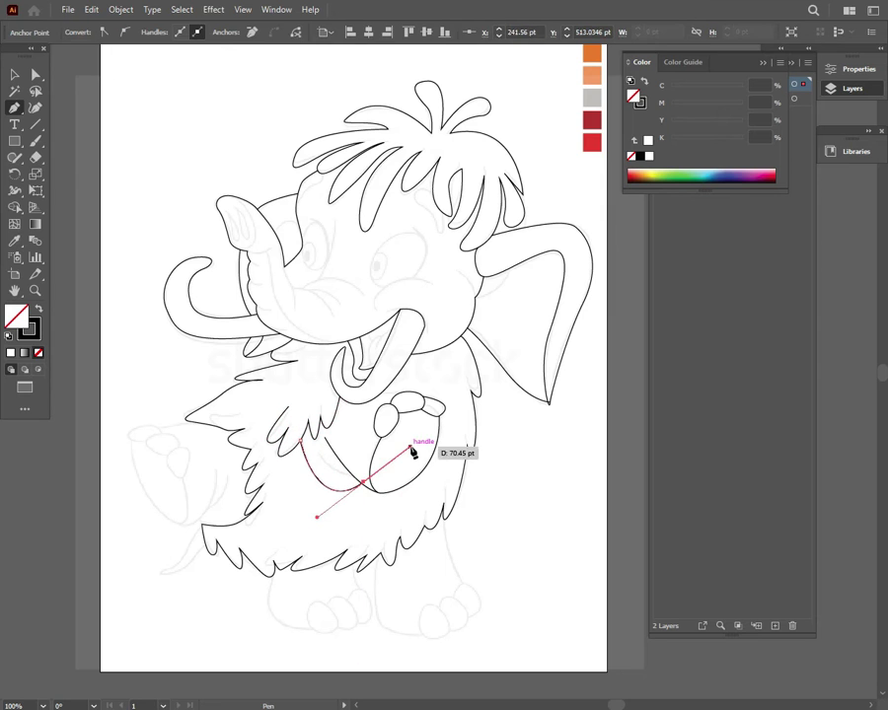
Complete the raised limb's lower curve from the chest fur tuft to where it meets the sole, and end the path.
key(Escape)
click(147, 120)
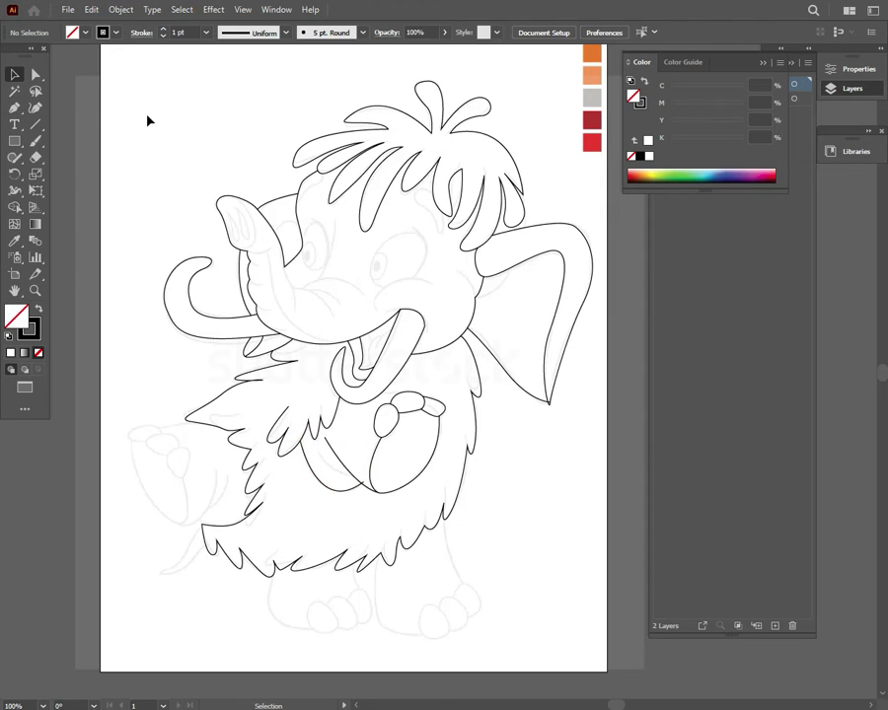
key(p)
click(306, 477)
click(299, 442)
drag(363, 489, 395, 458)
key(v)
click(139, 125)
Trace the short upper edge of the raised limb between the near tusk and the top toenail.
click(377, 389)
click(405, 397)
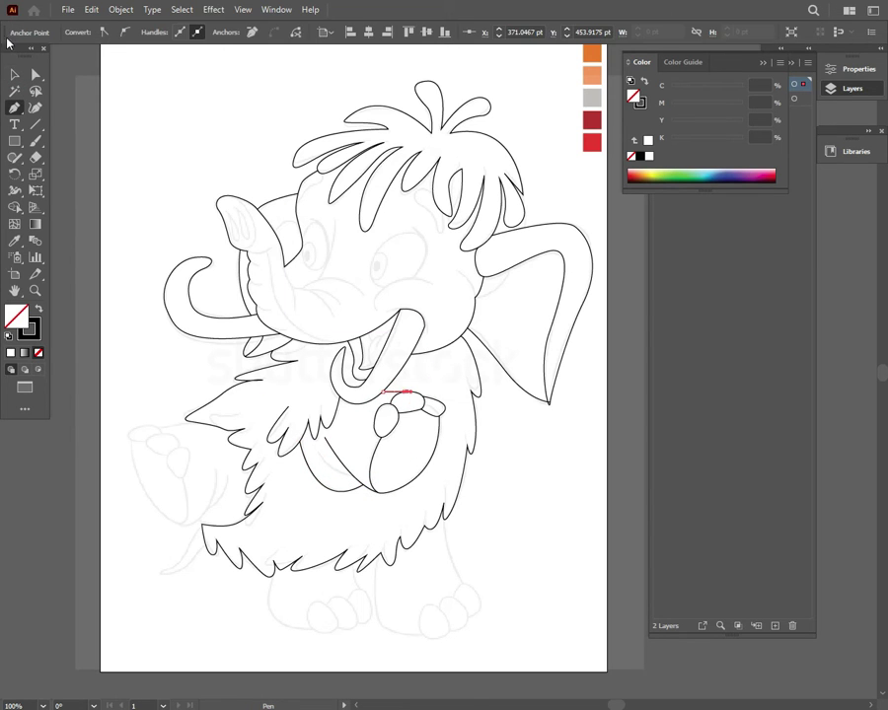
key(v)
click(164, 97)
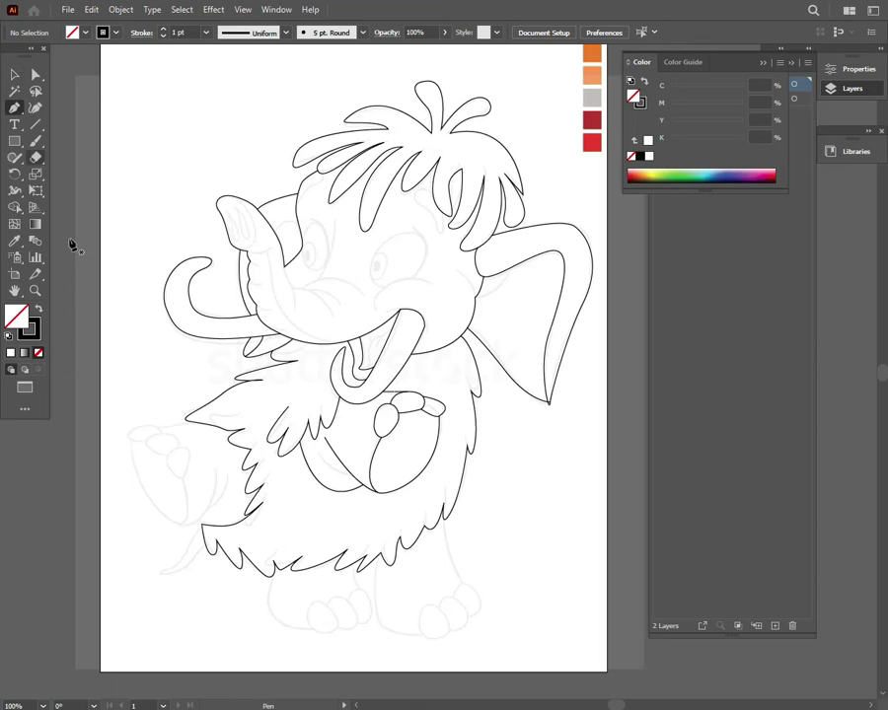
Trace the three toenails of the foot stretched out to the left of the furry body.
click(169, 452)
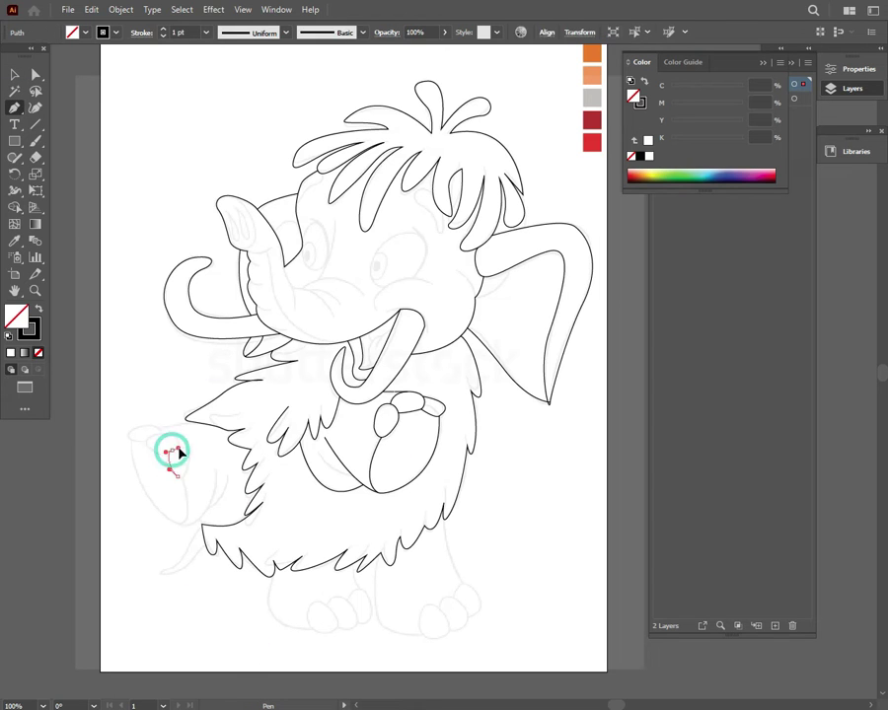
click(189, 459)
click(177, 474)
click(14, 107)
click(170, 456)
drag(148, 452, 180, 459)
key(p)
drag(131, 435, 164, 430)
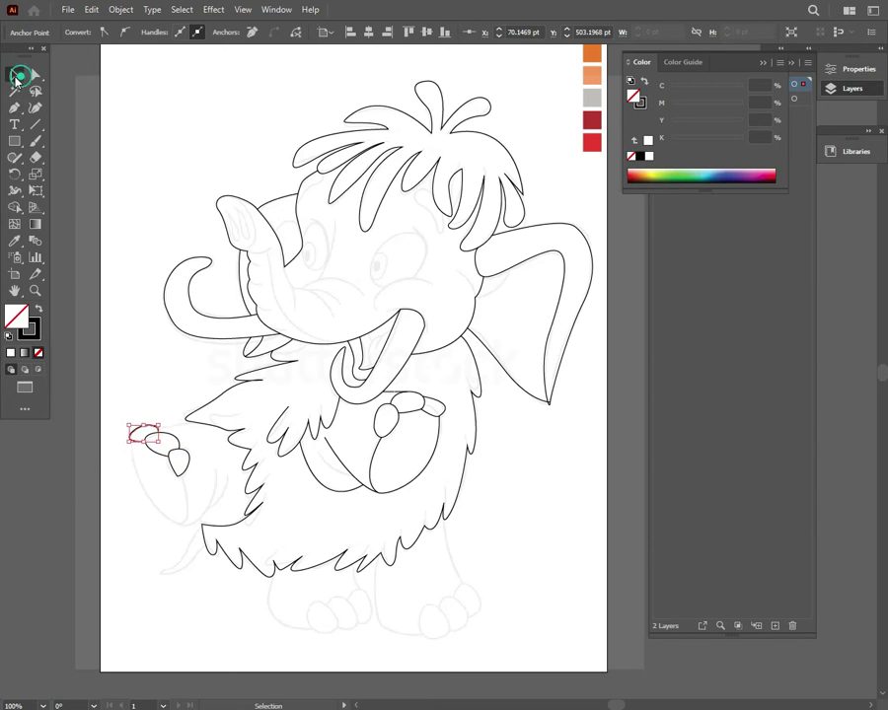
Trace the upper edge of the outstretched leg from toenails to fur, and the curved outline of its sole.
click(154, 425)
click(15, 74)
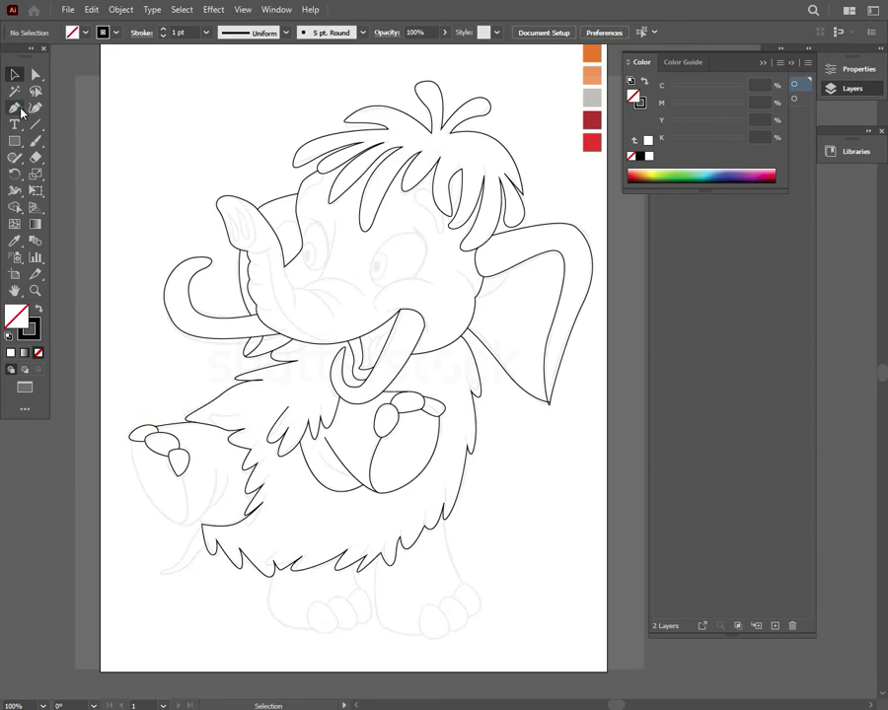
click(135, 440)
drag(180, 525, 219, 415)
click(14, 74)
click(137, 96)
Trace the two curved crease lines on the outstretched leg, rising from the heel beside the sole.
click(181, 524)
ctrl+click(240, 550)
drag(195, 526, 229, 483)
ctrl+click(210, 531)
click(185, 525)
click(19, 101)
drag(204, 526, 224, 462)
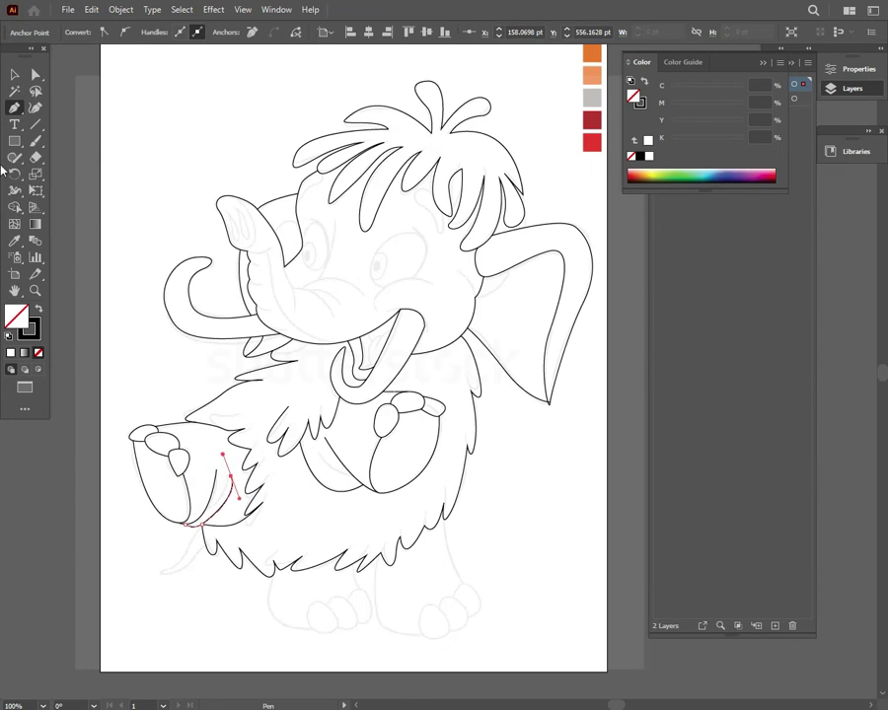
ctrl+click(222, 135)
Trace the thin curved tail hanging below the outstretched leg.
drag(197, 533, 179, 569)
drag(201, 529, 156, 423)
ctrl+click(152, 107)
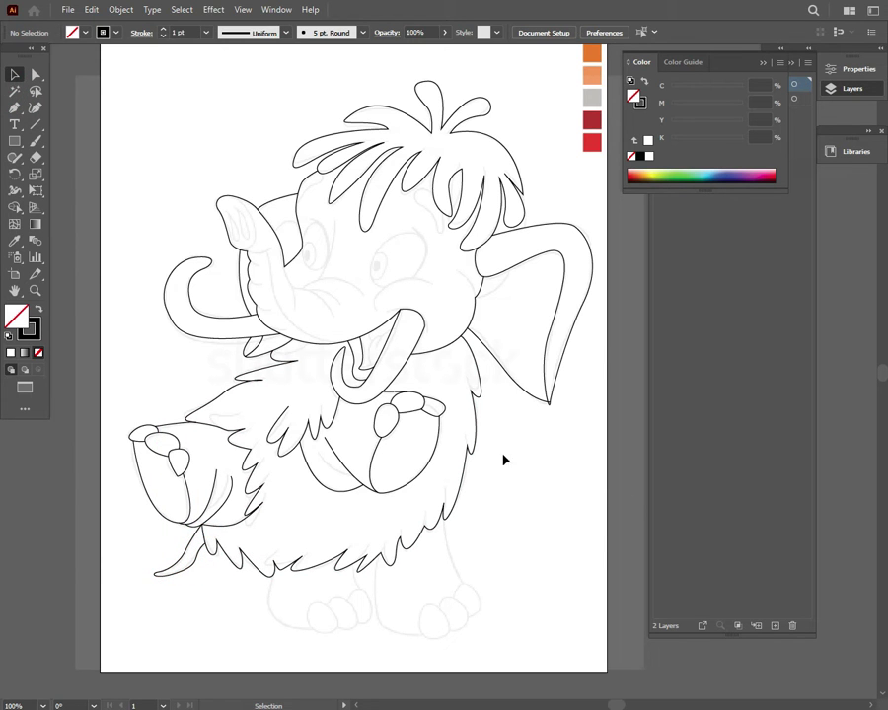
Trace the front toenail of the right standing foot and all three toenails of the left standing foot.
drag(416, 636, 450, 633)
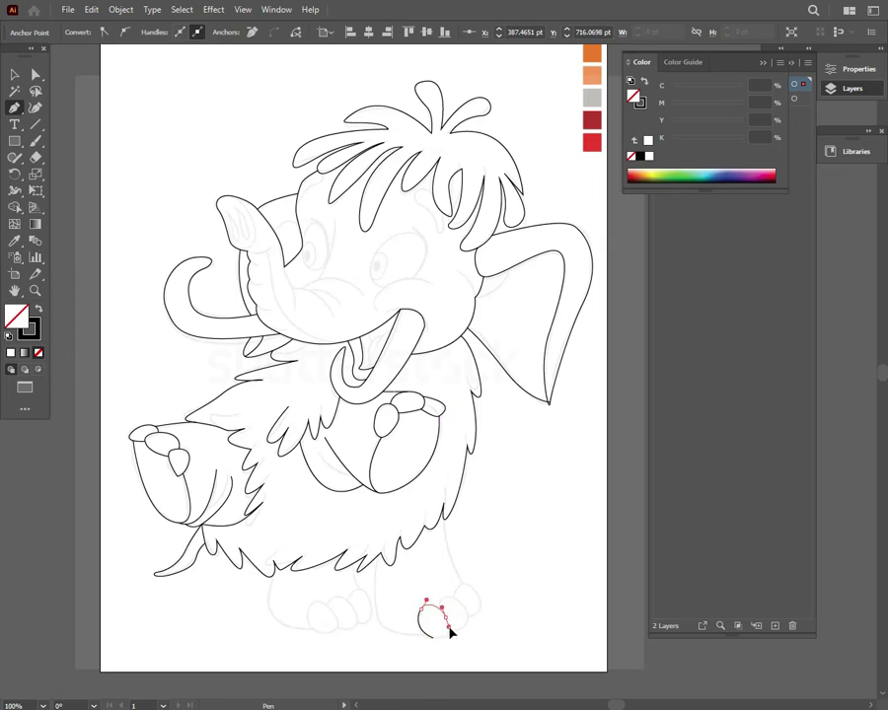
ctrl+click(129, 81)
click(309, 624)
drag(317, 601, 323, 637)
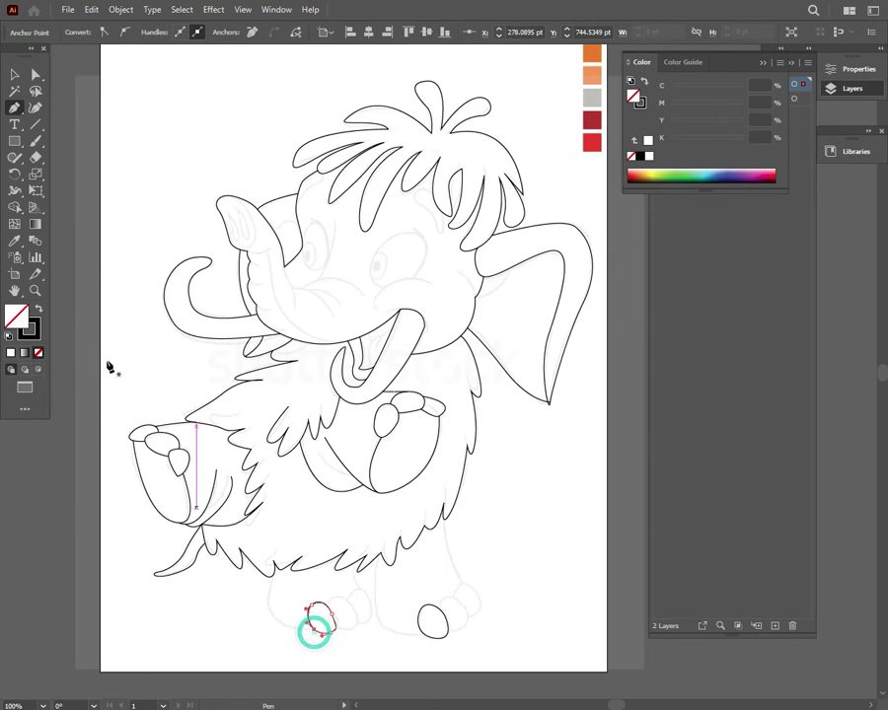
ctrl+click(198, 104)
drag(348, 599, 367, 624)
drag(338, 628, 374, 614)
ctrl+click(206, 89)
ctrl+click(145, 219)
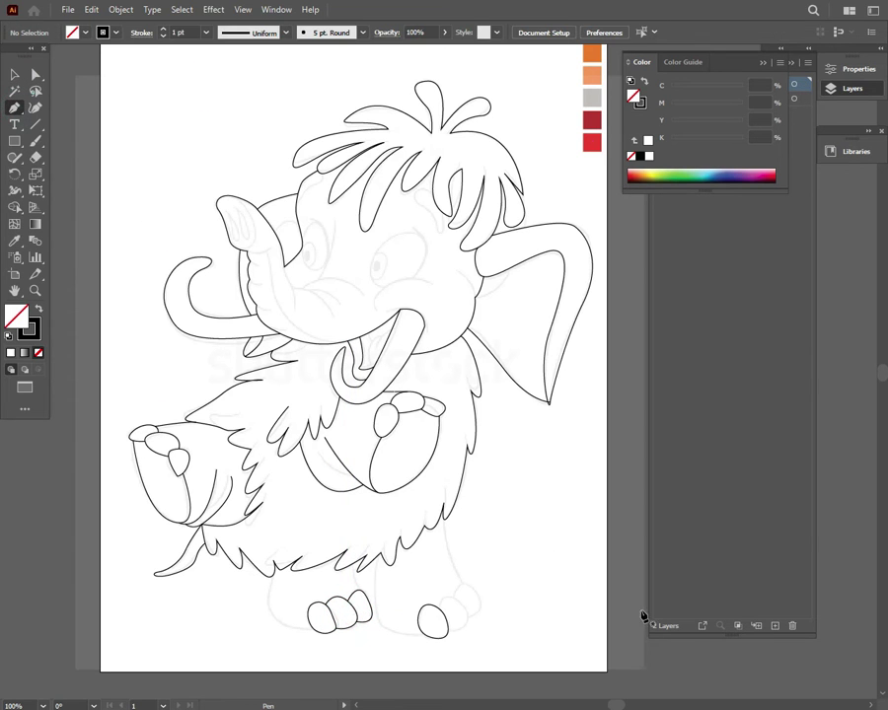
Trace the remaining two toenails of the right standing foot behind its front toenail.
drag(457, 607, 441, 632)
ctrl+click(3, 86)
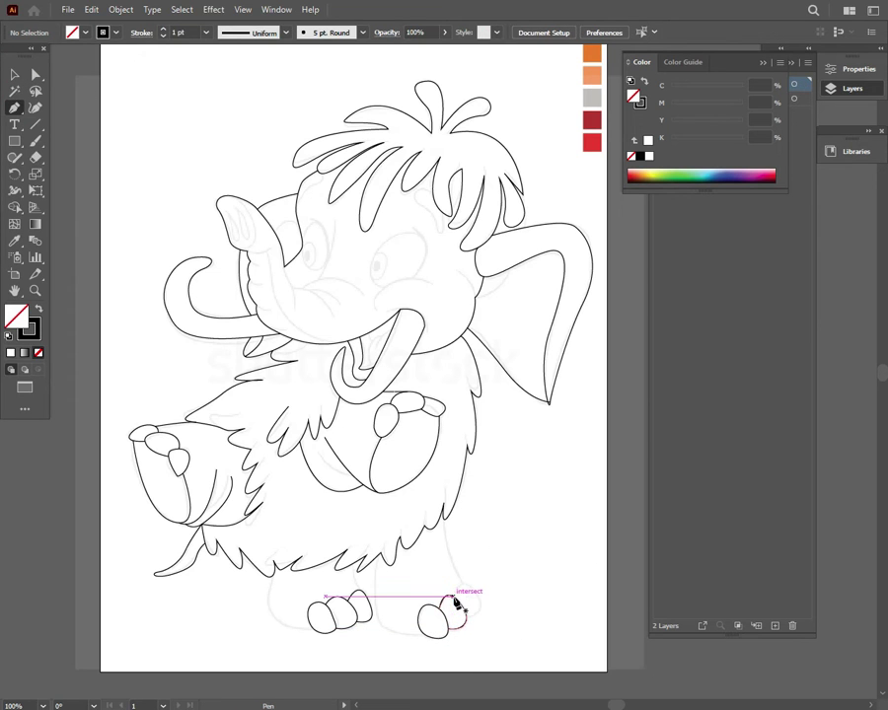
drag(475, 590, 486, 606)
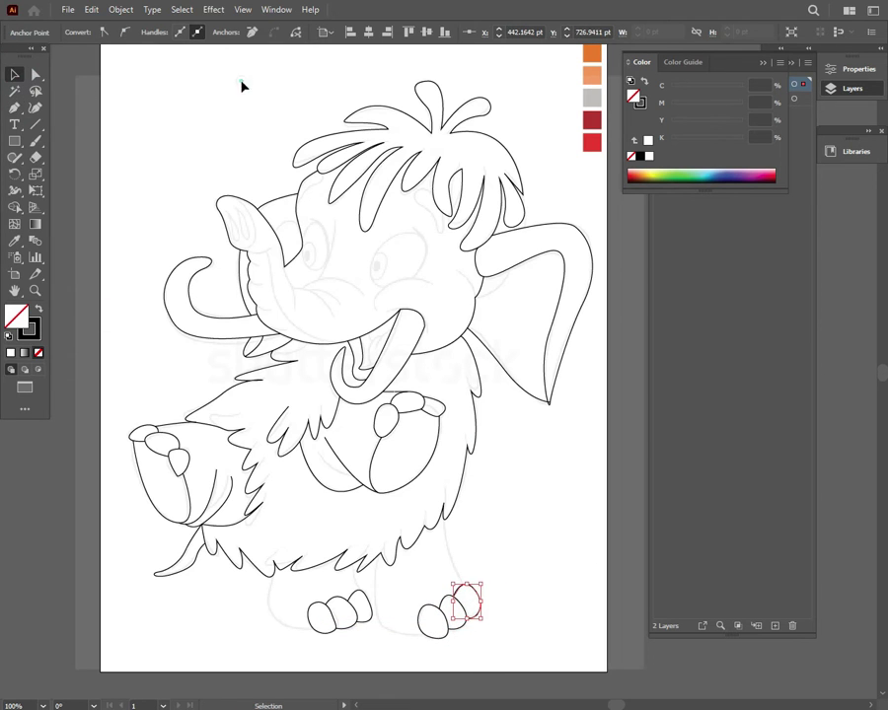
ctrl+click(171, 81)
Trace both side edges of the right standing leg from the belly fur down to its toenails.
click(447, 517)
click(476, 601)
ctrl+click(363, 589)
click(380, 553)
drag(381, 621, 395, 647)
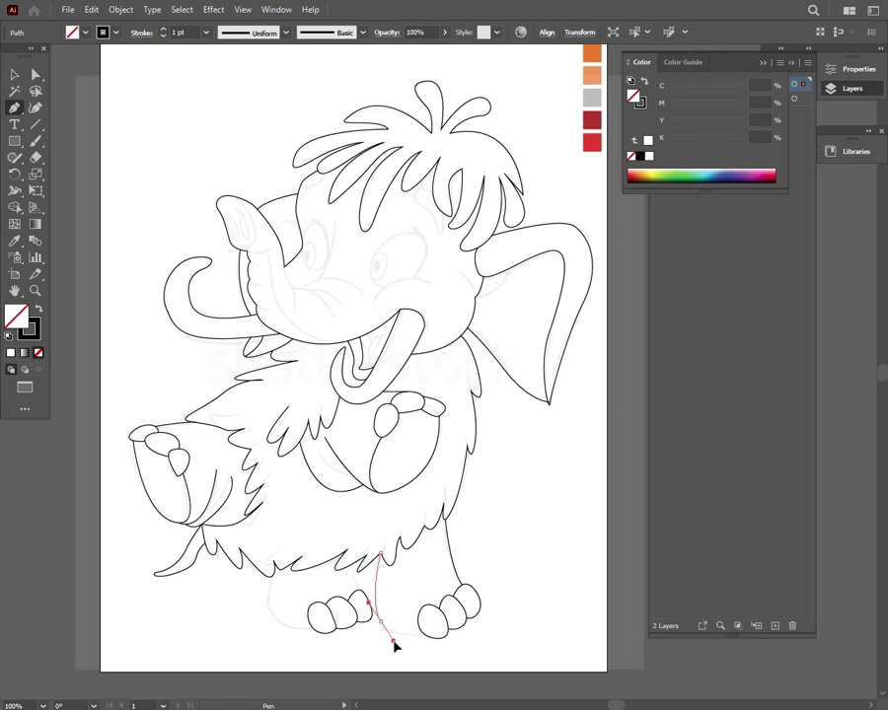
ctrl+click(289, 405)
Trace the left standing leg's outer edge and bottom, plus its inner edge from the belly fur to the toenails.
click(270, 573)
click(265, 604)
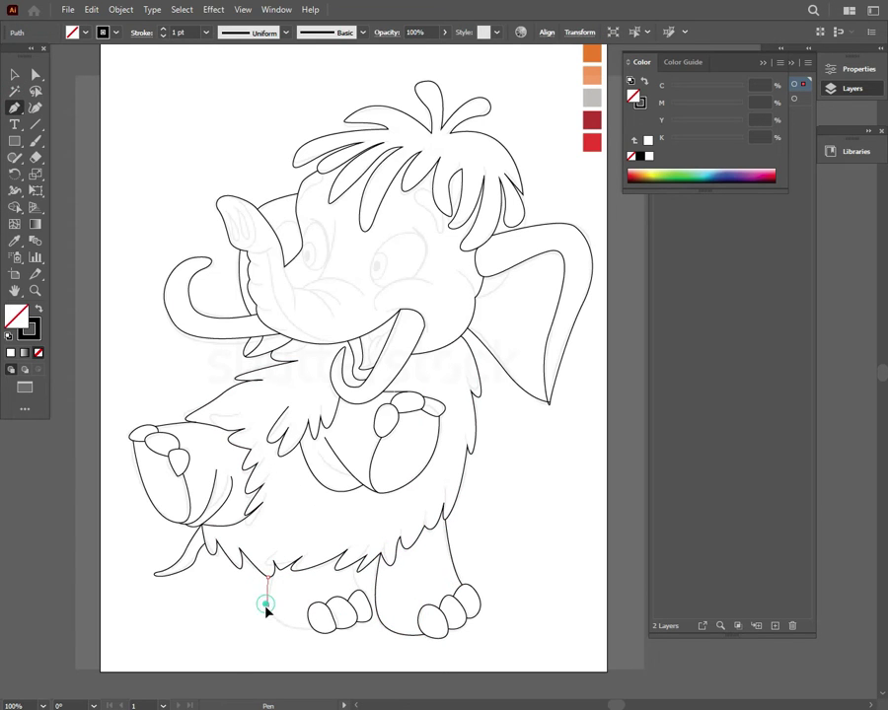
drag(296, 630, 319, 634)
ctrl+click(126, 85)
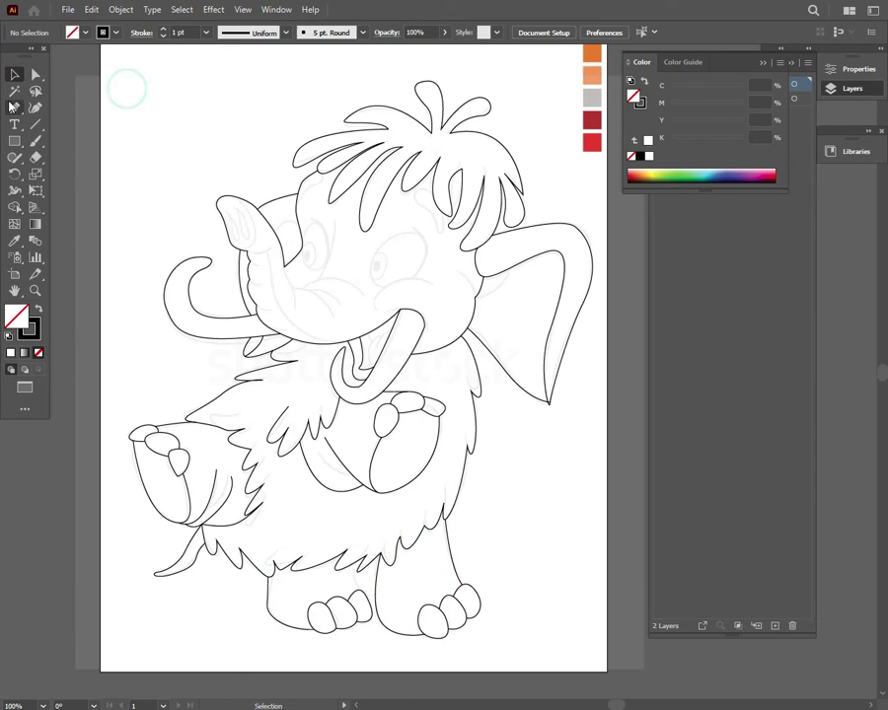
click(354, 563)
click(362, 595)
ctrl+click(151, 109)
Draw an ellipse over the larger eye and tilt and fit it to the sketched eye outline.
click(15, 141)
click(79, 174)
mouse_move(370, 274)
mouse_down()
mouse_move(429, 233)
mouse_move(450, 198)
mouse_move(412, 212)
mouse_move(387, 253)
mouse_move(412, 273)
mouse_move(389, 234)
mouse_move(381, 239)
mouse_move(404, 273)
mouse_move(369, 264)
mouse_move(376, 275)
mouse_up()
click(420, 236)
click(475, 369)
key(ctrl+shift+a)
click(14, 74)
click(398, 281)
key(ctrl+t)
drag(400, 283, 414, 288)
key(ctrl+t)
click(263, 144)
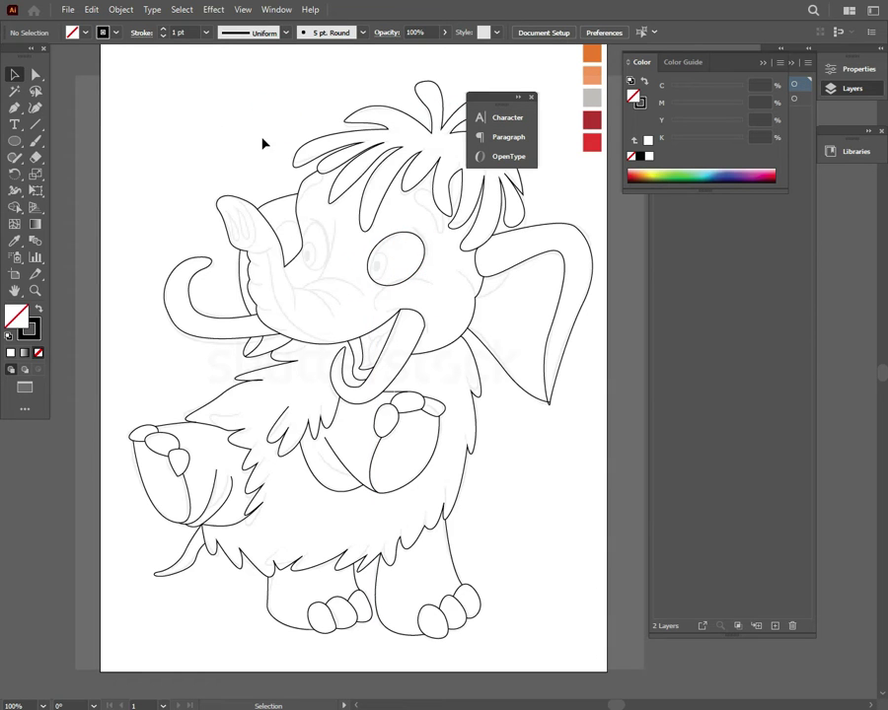
Draw a narrow upright ellipse over the smaller eye beside the trunk.
mouse_move(313, 223)
mouse_down()
mouse_move(339, 270)
mouse_move(331, 258)
mouse_up()
key(v)
key(ctrl+shift+a)
key(ctrl+shift+a)
click(329, 248)
key(ctrl+shift+a)
Duplicate Layer 2 with the original locked, make the copy the active layer, and close the floating color and text panels.
click(760, 65)
drag(702, 99, 774, 626)
click(507, 117)
click(574, 97)
click(532, 98)
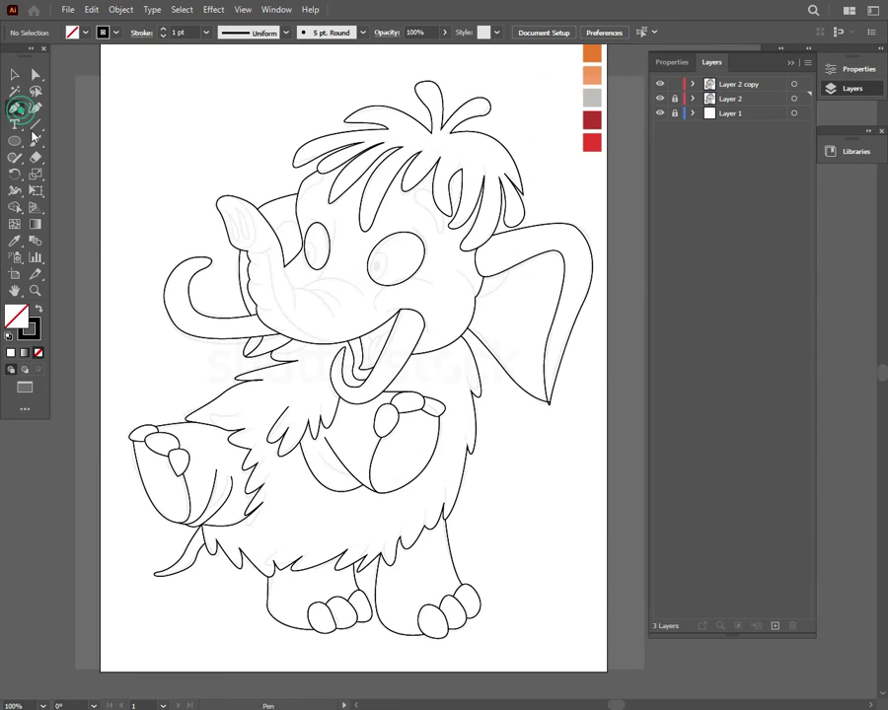
click(745, 84)
Trace the inner rim of the raised trunk tip and the short fold line at its base.
drag(233, 183, 206, 168)
ctrl+click(205, 168)
click(15, 74)
click(14, 108)
click(253, 247)
drag(262, 247, 272, 251)
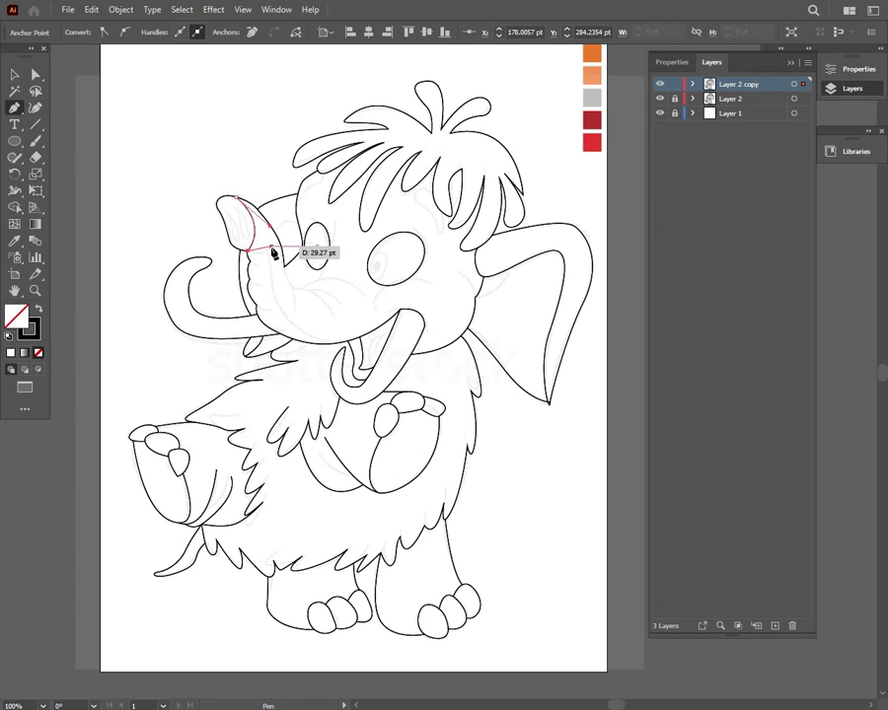
ctrl+click(253, 248)
Trace the long inner line of the trunk from the tip's fold down to the mouth line.
click(18, 104)
click(265, 254)
drag(274, 296, 274, 312)
drag(336, 347, 348, 344)
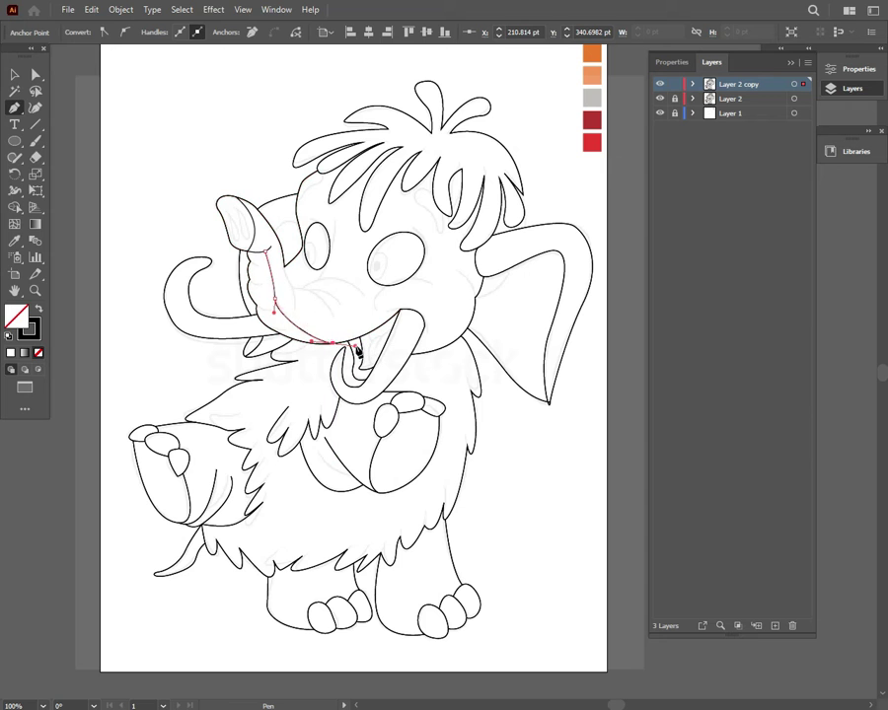
key(v)
Select all the mammoth outlines and set their stroke weight to 3 pt.
drag(182, 112, 539, 631)
click(129, 67)
drag(129, 68, 566, 664)
click(205, 31)
click(223, 119)
click(222, 126)
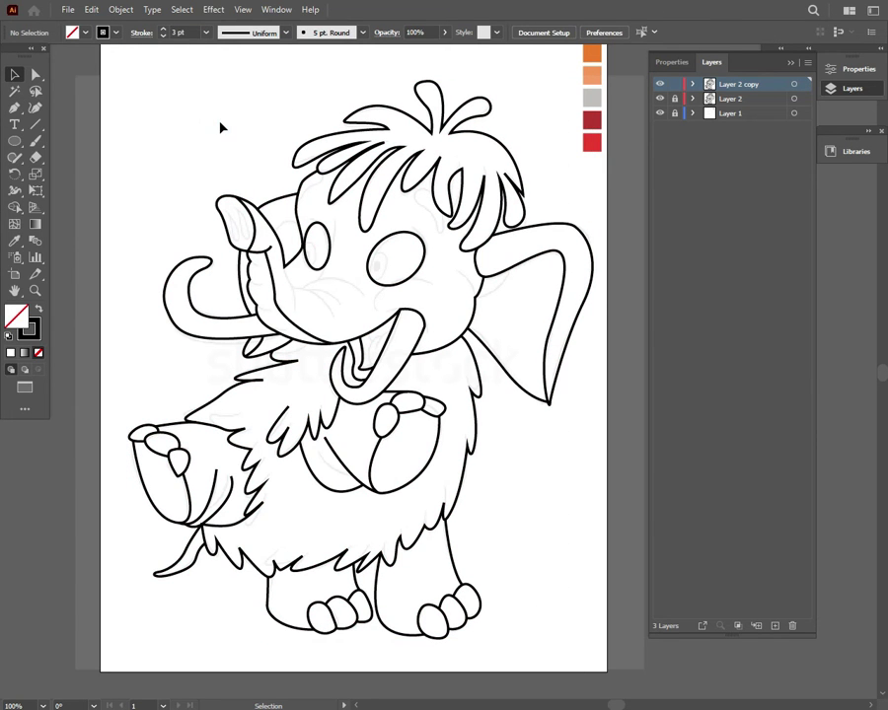
Apply the tapered lens-shaped width profile to the outstretched leg's creases and the chest fur tufts.
click(285, 32)
click(252, 61)
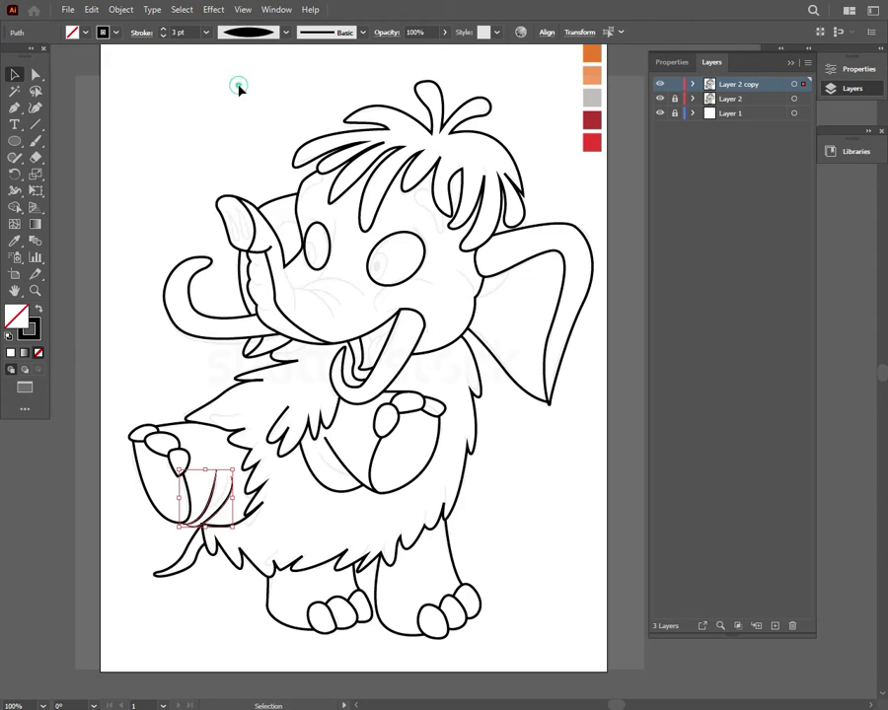
click(287, 414)
click(286, 32)
click(251, 62)
click(302, 79)
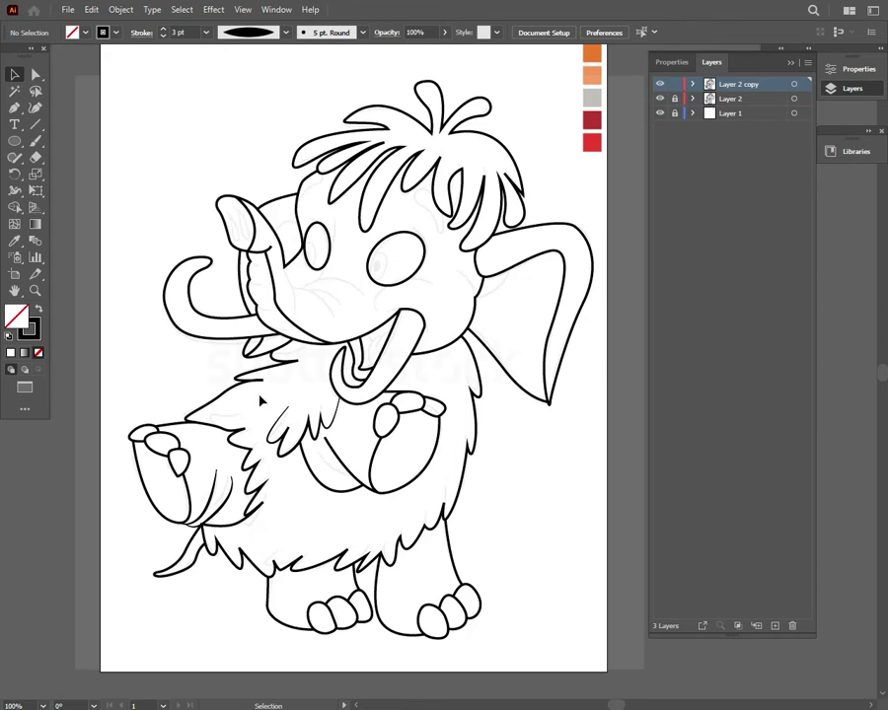
click(261, 401)
click(285, 32)
click(252, 61)
click(269, 77)
Trace the small curved shape under the ear beside the cheek and give it a 3 pt stroke.
click(475, 296)
drag(509, 263, 517, 242)
key(v)
click(509, 310)
click(493, 284)
click(220, 131)
click(206, 32)
click(211, 122)
Trace the fold line down the trunk beside the smaller eye and apply the tapered lens-shaped width profile.
key(p)
click(118, 109)
click(201, 103)
click(17, 75)
click(12, 110)
click(287, 267)
drag(293, 309, 284, 247)
ctrl+click(169, 88)
click(17, 75)
click(241, 72)
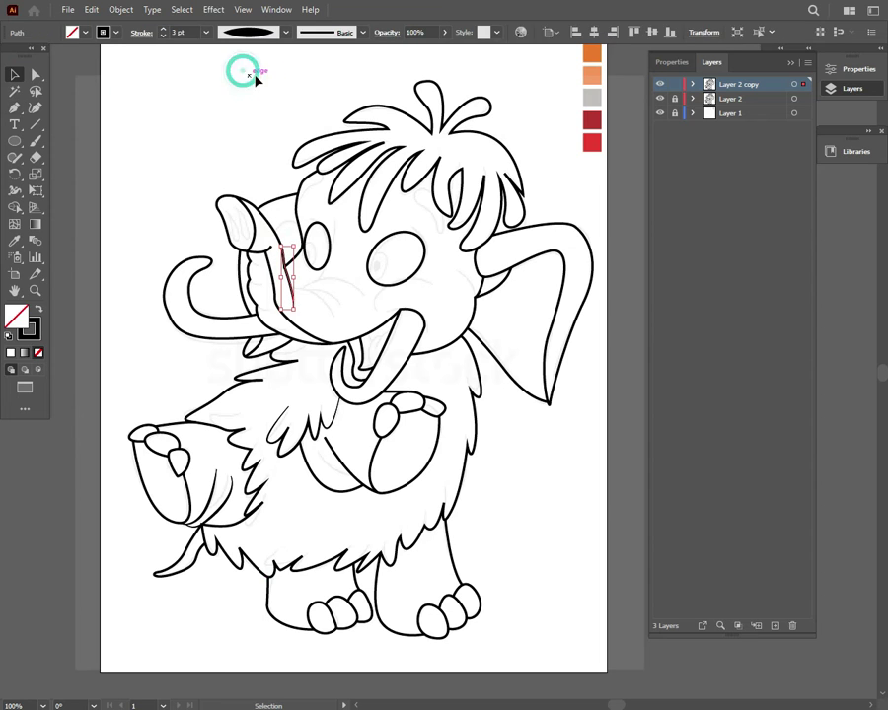
Trace the three curved wrinkle lines across the base of the trunk below the eyes.
drag(294, 293, 388, 298)
click(329, 315)
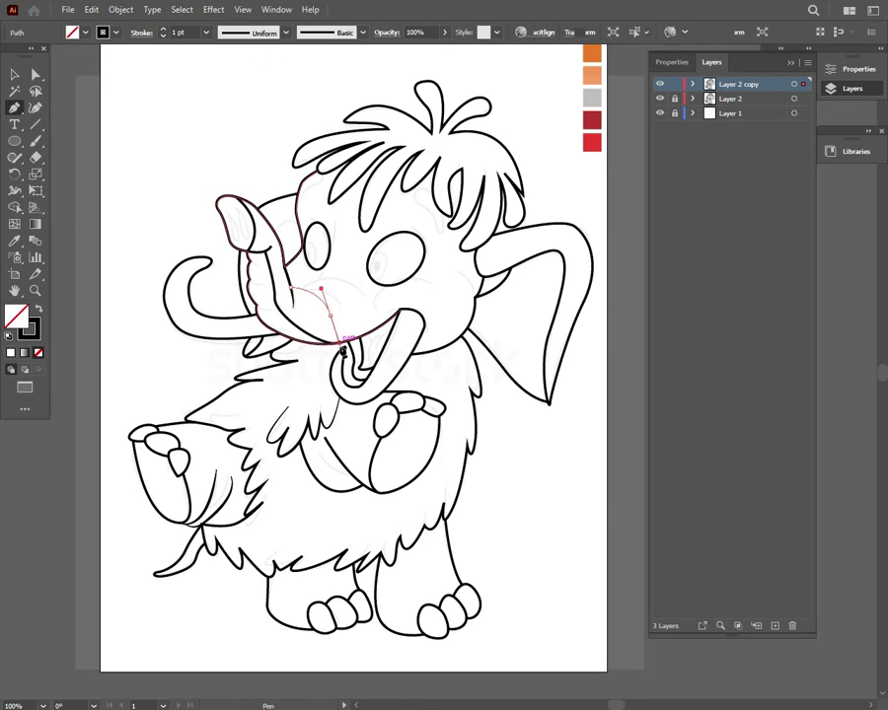
ctrl+click(304, 293)
drag(304, 293, 314, 253)
click(15, 108)
mouse_move(309, 296)
mouse_down()
mouse_move(335, 288)
mouse_move(436, 312)
mouse_up()
ctrl+click(401, 336)
Trace the cheek crease under the larger eye and the curved line beside the smaller eye.
click(375, 309)
ctrl+click(437, 312)
click(335, 223)
drag(339, 264, 329, 286)
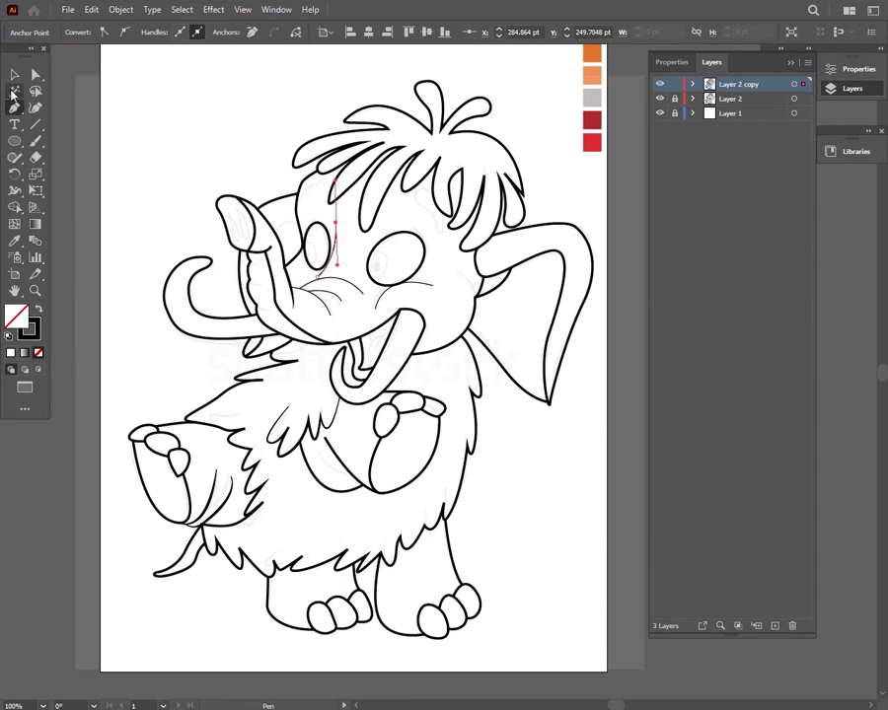
ctrl+click(317, 331)
Select the face wrinkles and creases and give them a 3 pt stroke with the tapered lens-shaped width profile.
key(v)
drag(403, 296, 404, 294)
click(285, 33)
click(205, 33)
click(244, 144)
click(286, 33)
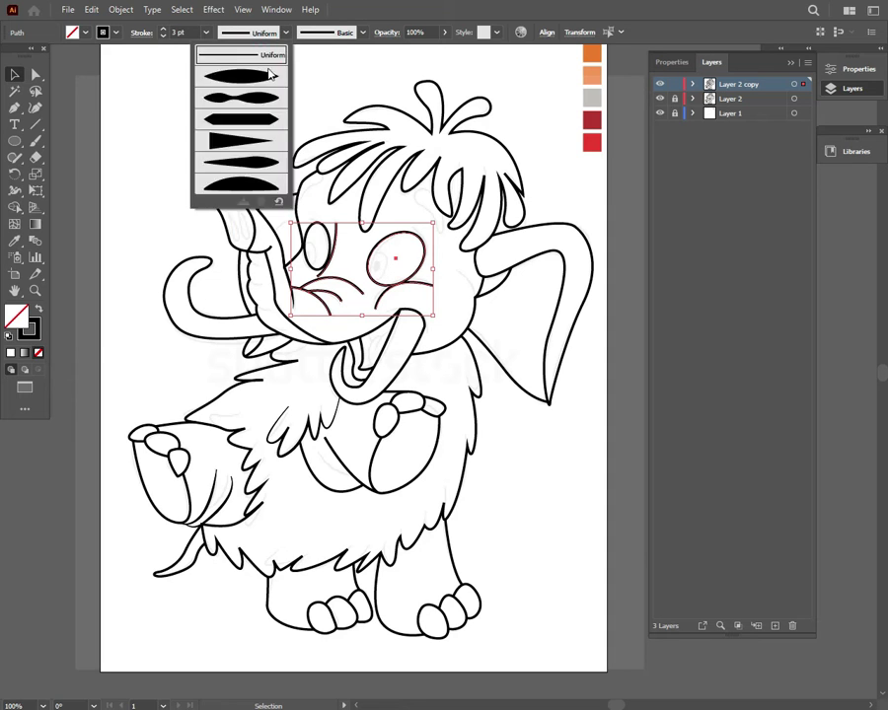
click(274, 70)
Set the larger eye's outline back to the Uniform width profile.
click(367, 251)
click(285, 32)
click(242, 56)
click(263, 110)
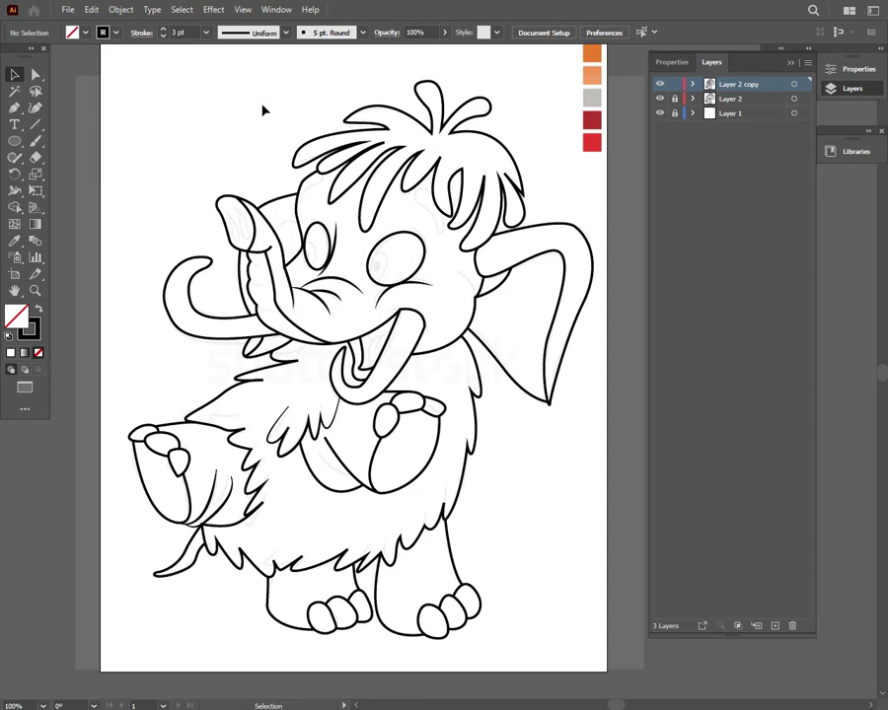
Trace the second crease on the raised front leg and give it the tapered lens-shaped width profile.
click(35, 108)
click(314, 446)
click(353, 475)
ctrl+click(317, 475)
click(318, 474)
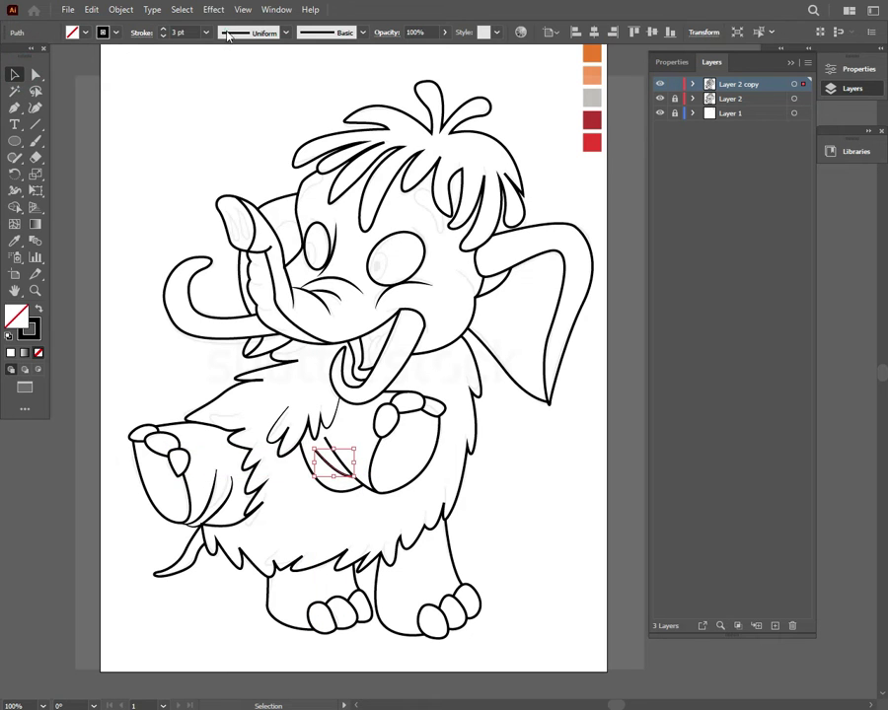
click(270, 81)
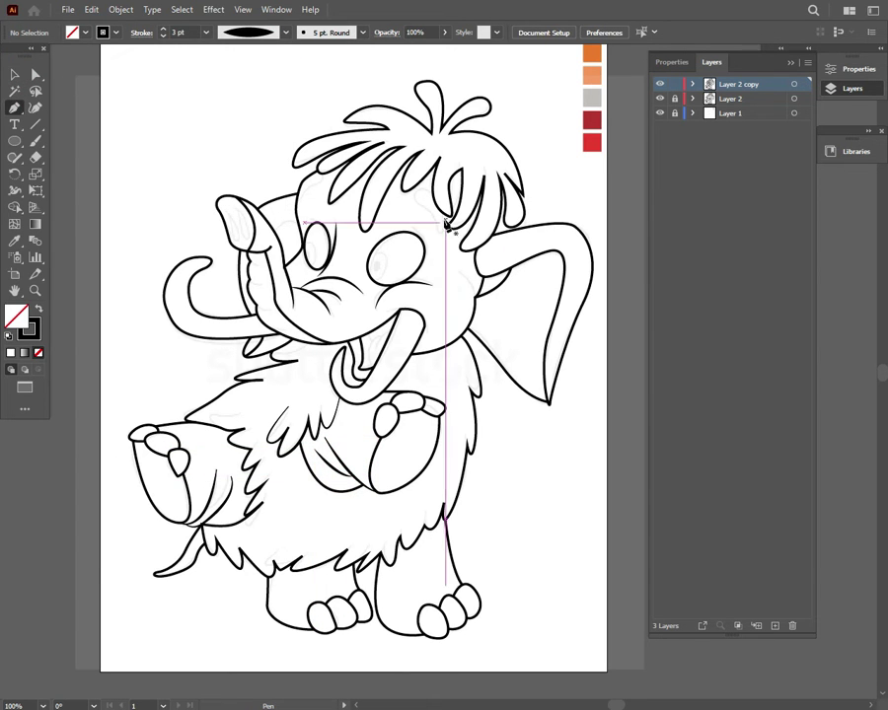
Trace the eyebrow above the larger eye, beside the hair fringe, and give it a 3 pt stroke.
click(438, 237)
click(416, 197)
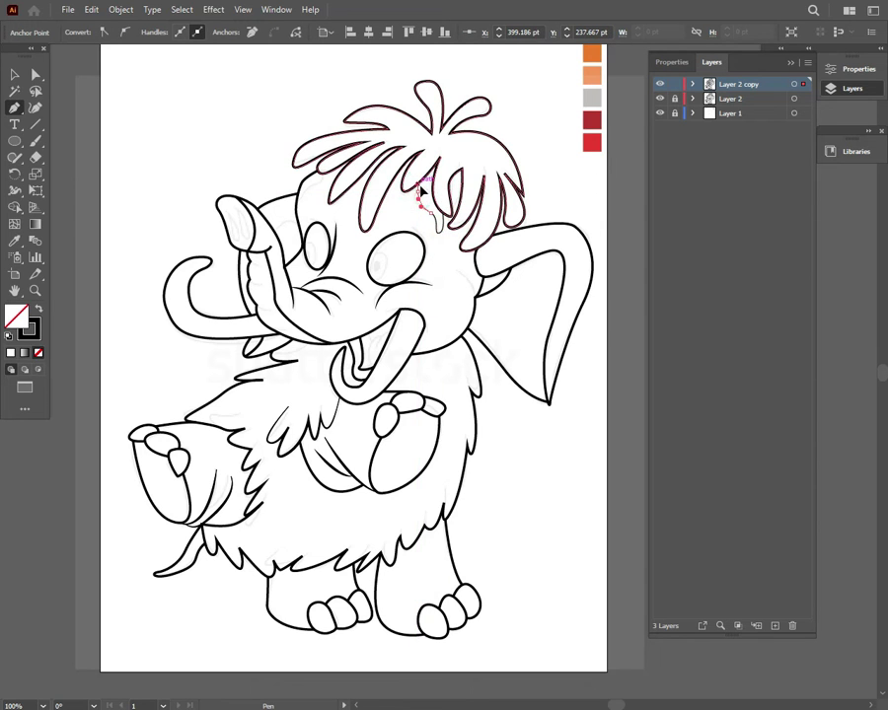
key(Escape)
key(v)
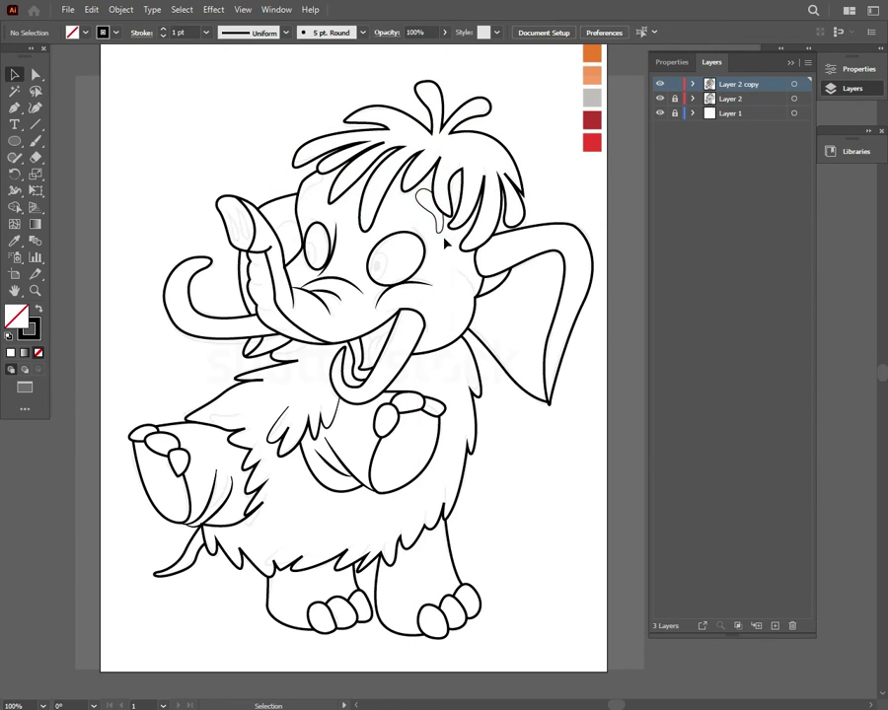
click(435, 219)
click(204, 32)
click(157, 87)
click(223, 118)
Trace the eyebrow above the smaller eye with the same 3 pt outline.
mouse_move(315, 189)
mouse_down()
mouse_move(317, 195)
mouse_move(319, 180)
mouse_move(300, 195)
mouse_up()
click(15, 74)
click(238, 143)
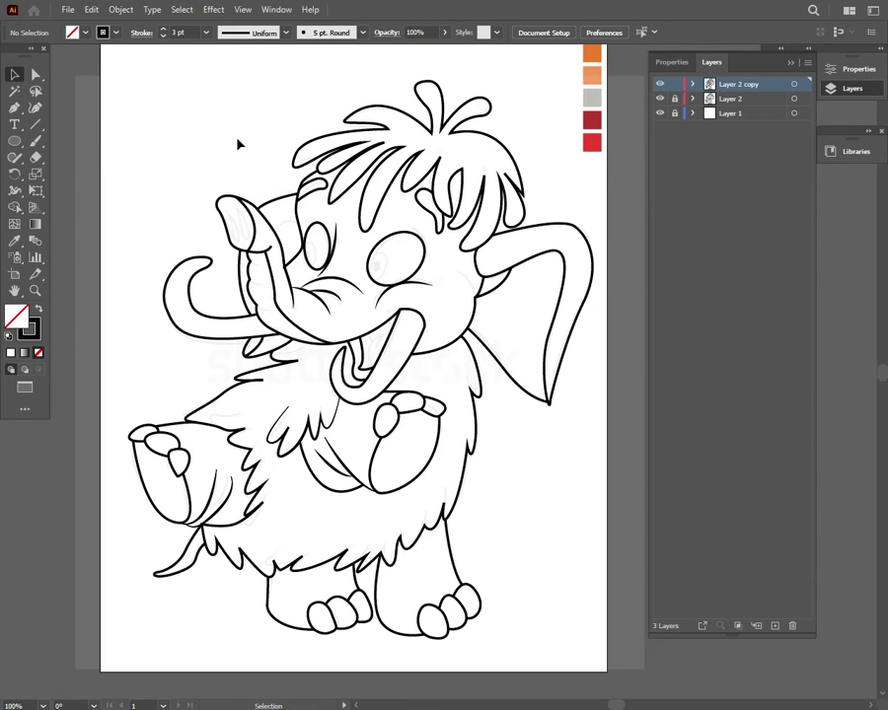
Trace the small curved tongue line inside the mouth beside the tusk.
click(14, 107)
ctrl+click(373, 342)
ctrl+click(383, 338)
mouse_move(387, 340)
mouse_down()
mouse_move(371, 363)
mouse_move(406, 366)
mouse_move(377, 343)
mouse_move(383, 365)
mouse_move(371, 347)
mouse_up()
ctrl+click(180, 118)
ctrl+click(180, 111)
Trace the cheek crease in front of the ear and give it a 3 pt stroke with the tapered lens-shaped width profile.
mouse_move(465, 296)
mouse_down()
mouse_move(493, 292)
mouse_move(477, 304)
mouse_up()
ctrl+click(452, 265)
drag(452, 267, 477, 326)
ctrl+click(465, 293)
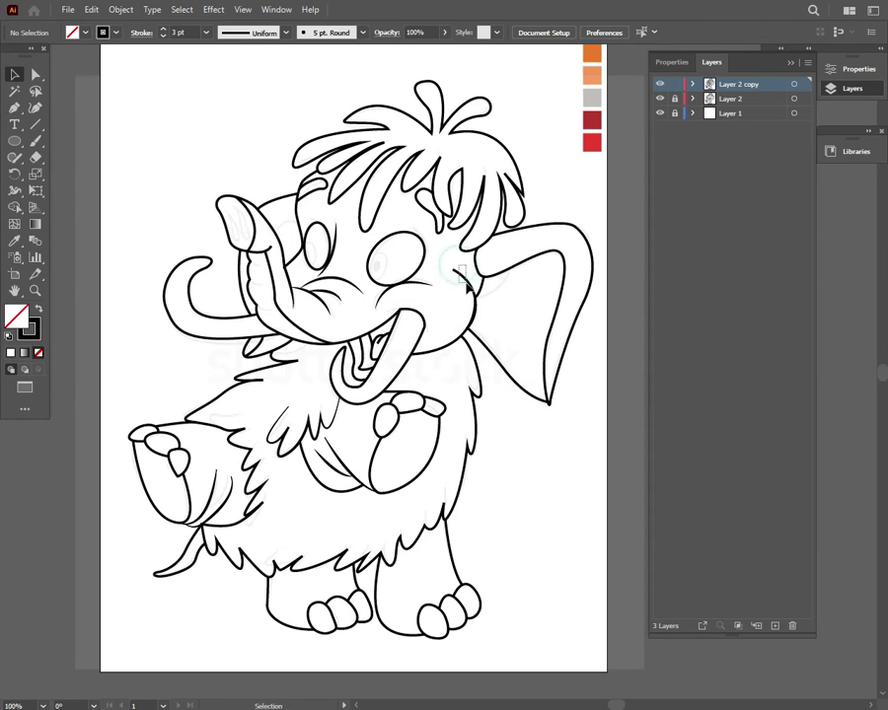
click(461, 278)
click(205, 31)
click(287, 32)
click(276, 71)
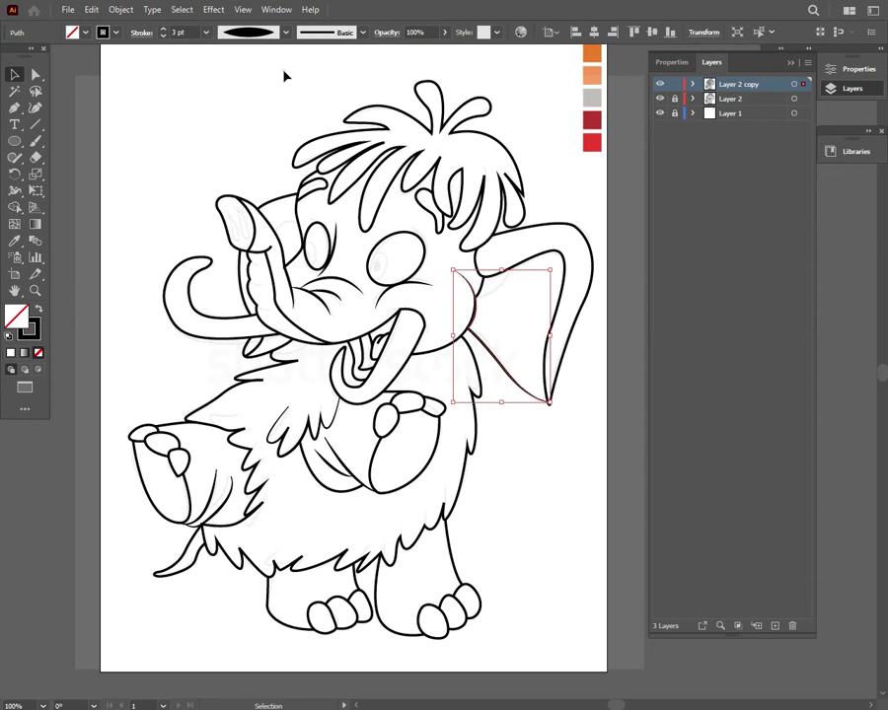
Trace the small curved fold below the ear's attachment to the head and give it a 3 pt stroke.
key(ctrl+shift+a)
key(p)
drag(478, 303, 519, 278)
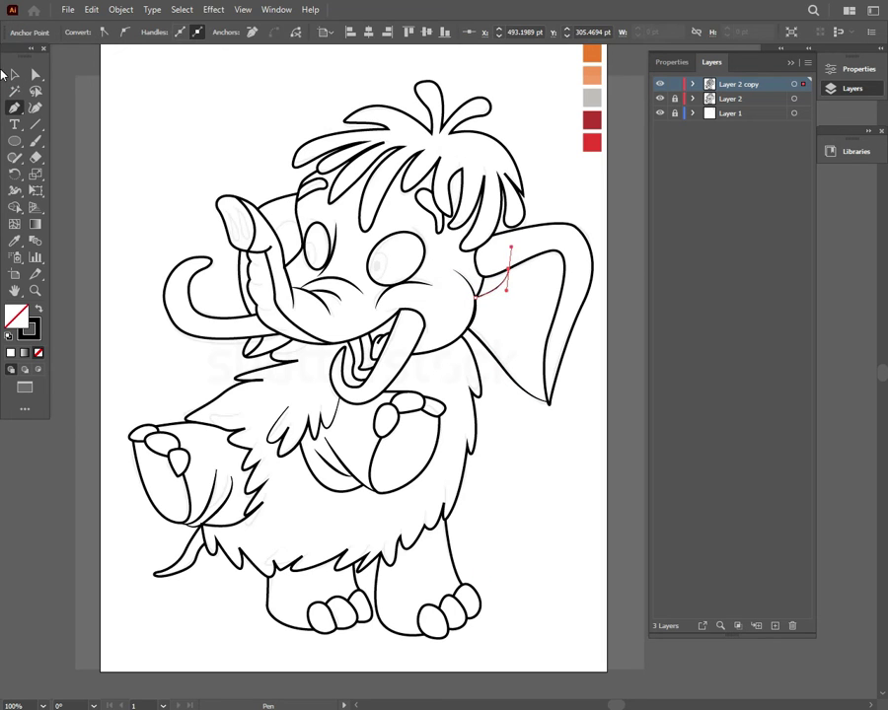
key(ctrl+shift+a)
key(v)
click(503, 286)
click(205, 31)
click(222, 124)
key(ctrl+shift+a)
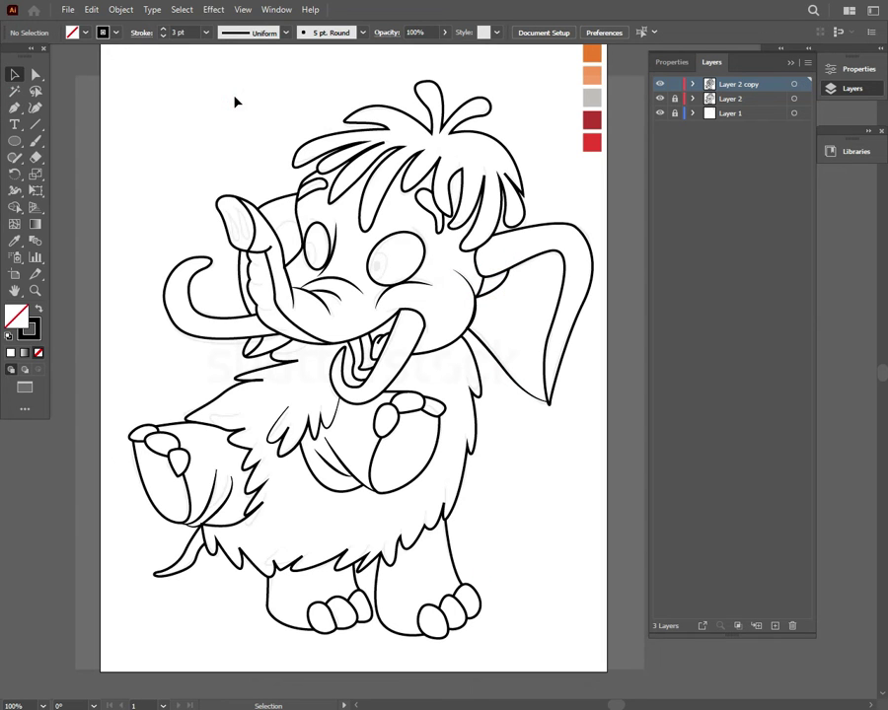
Trace the two narrow teardrop-shaped nostrils inside the tip of the trunk.
click(15, 109)
key(ctrl+equal)
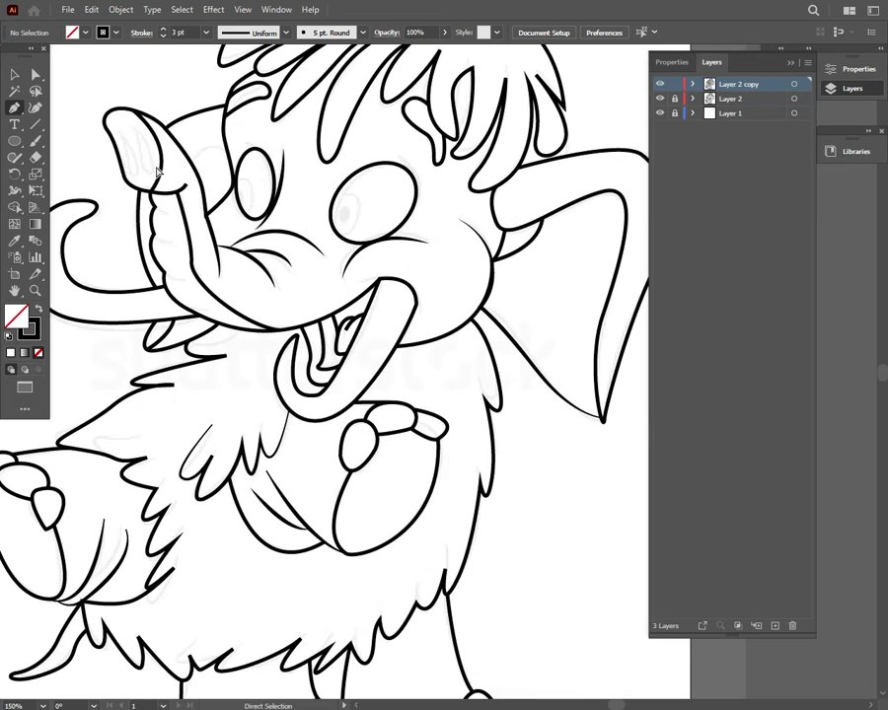
click(128, 127)
key(ctrl+equal)
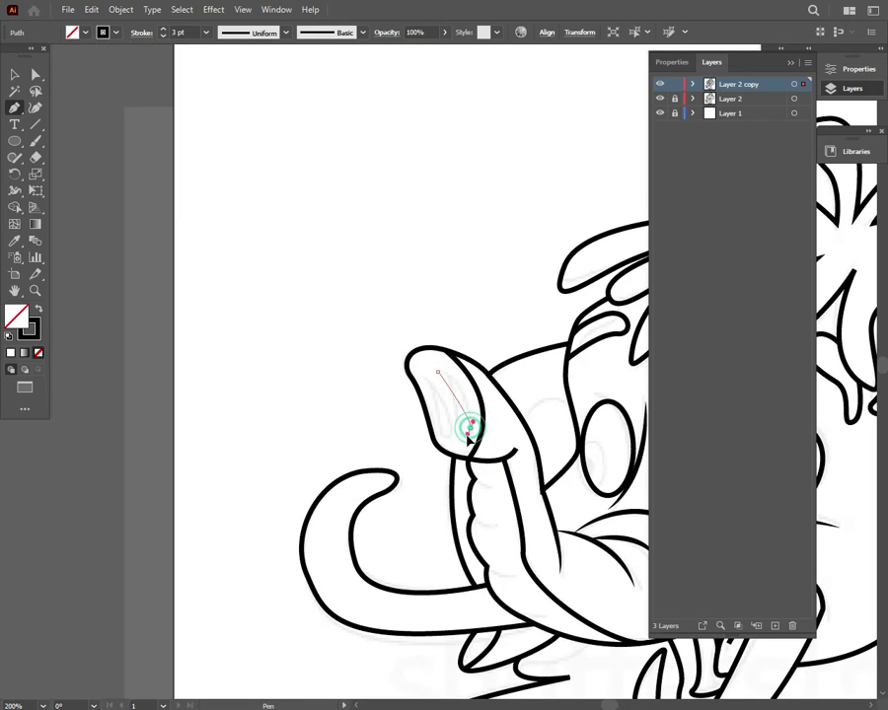
drag(462, 423, 454, 456)
click(427, 378)
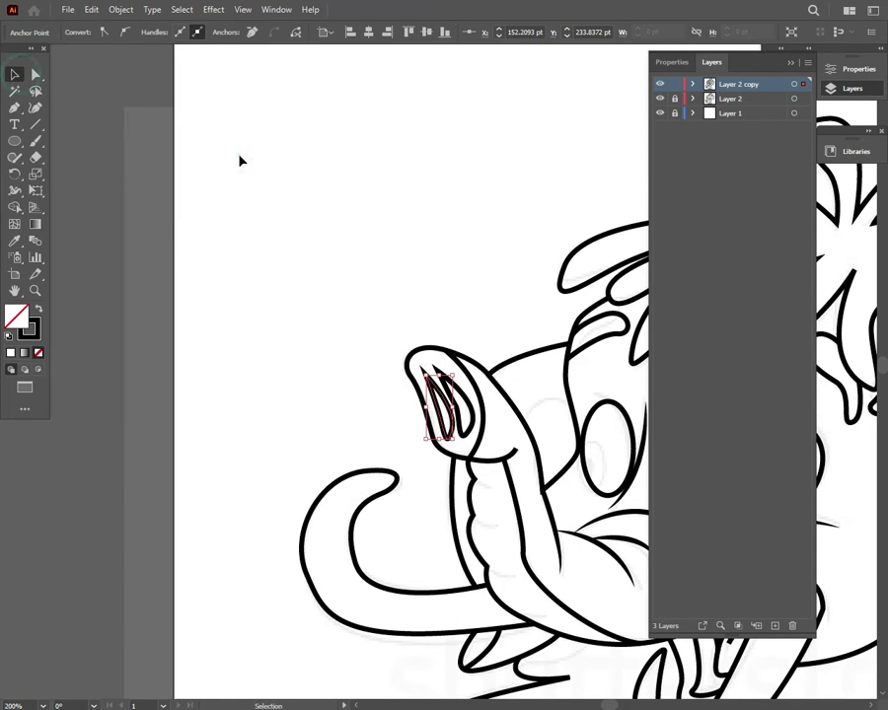
ctrl+click(240, 160)
Trace the four short wrinkle lines running inward from the scalloped edge of the trunk.
drag(488, 484, 503, 489)
click(15, 74)
click(357, 417)
key(p)
drag(460, 515, 468, 528)
key(ctrl+equal)
click(474, 379)
ctrl+click(464, 454)
click(463, 454)
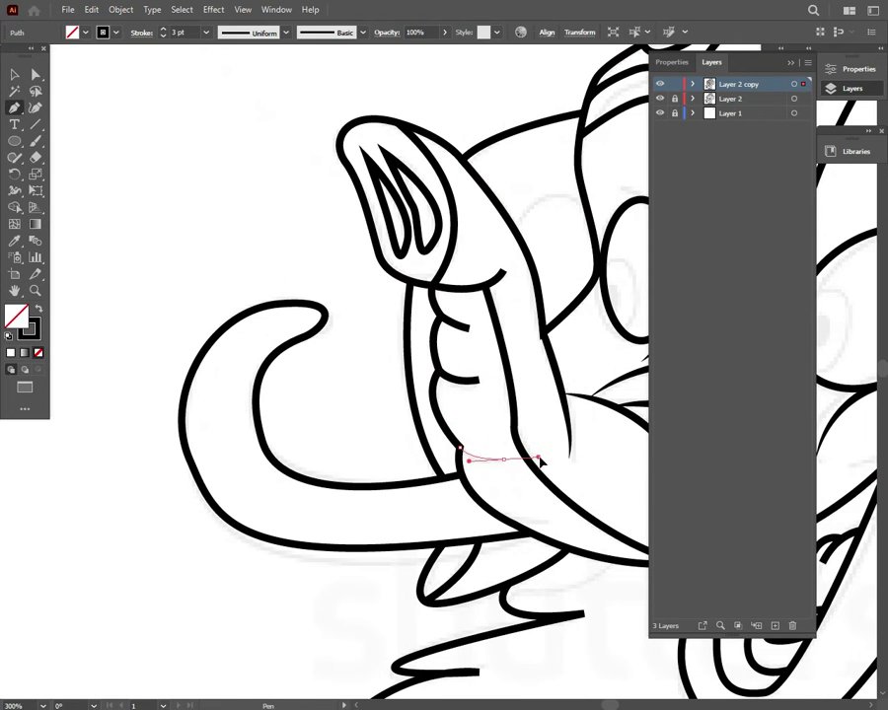
ctrl+click(511, 558)
click(503, 516)
drag(555, 523, 583, 518)
Apply the tapered lens-shaped width profile to the short trunk wrinkles.
click(14, 75)
click(464, 309)
drag(478, 461, 479, 464)
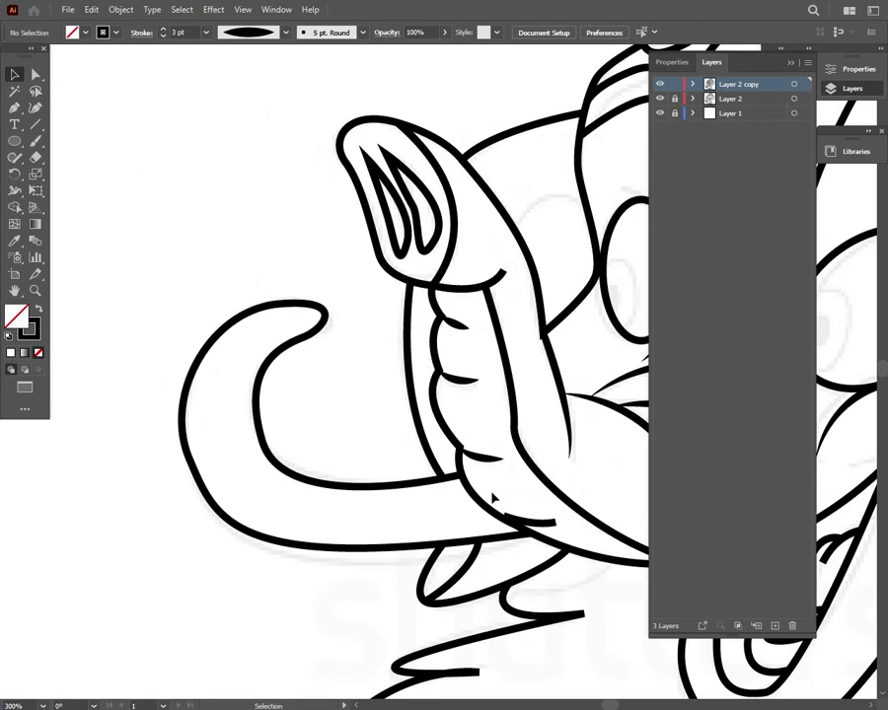
click(241, 109)
Lock the Layer 2 copy layer and unlock Layer 2 for colouring.
key(ctrl+1)
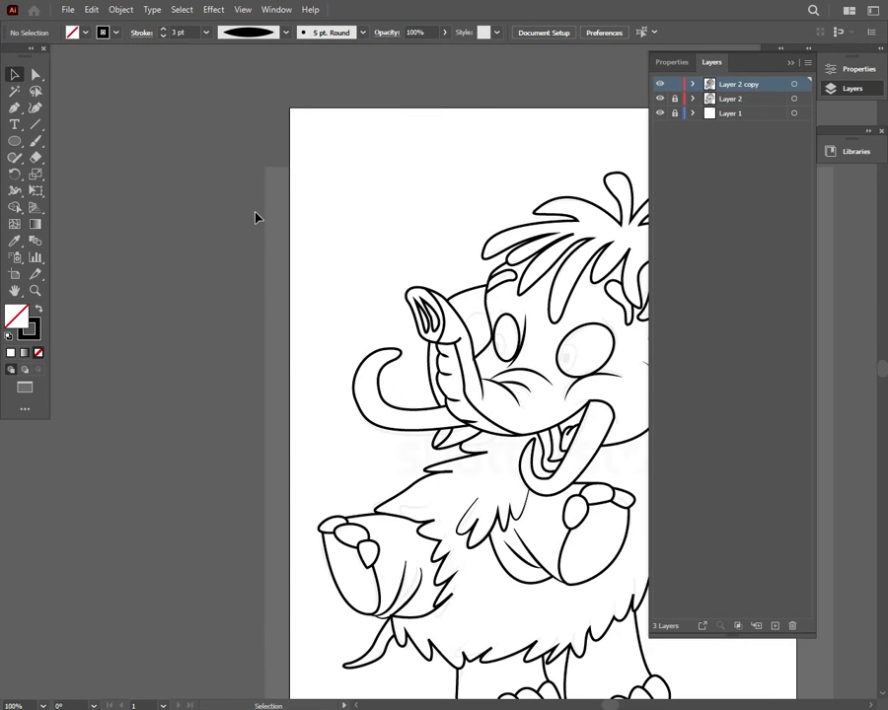
click(790, 62)
scroll(752, 79, down, 3)
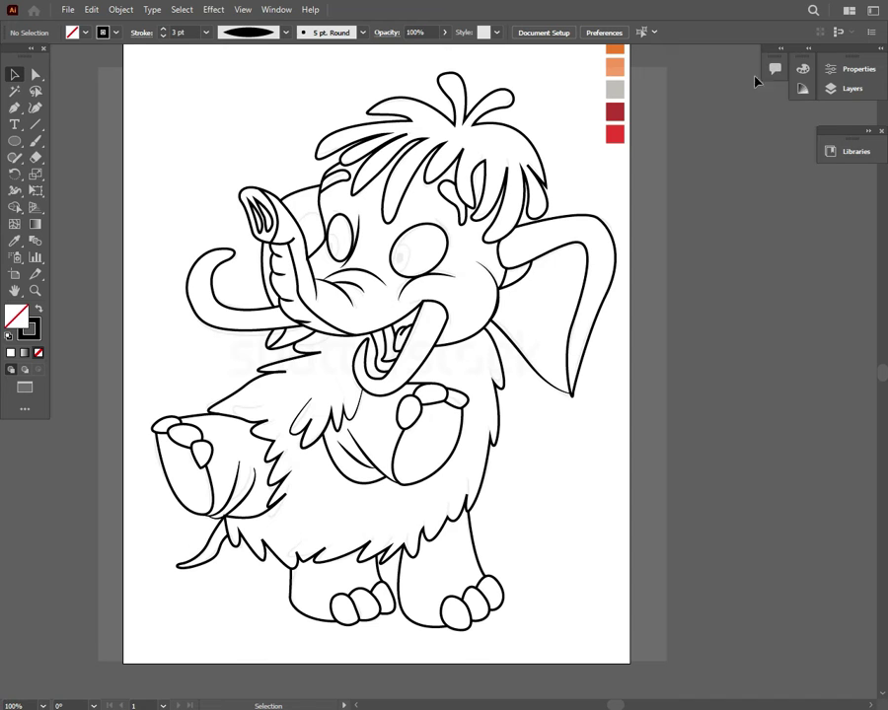
click(775, 87)
click(675, 84)
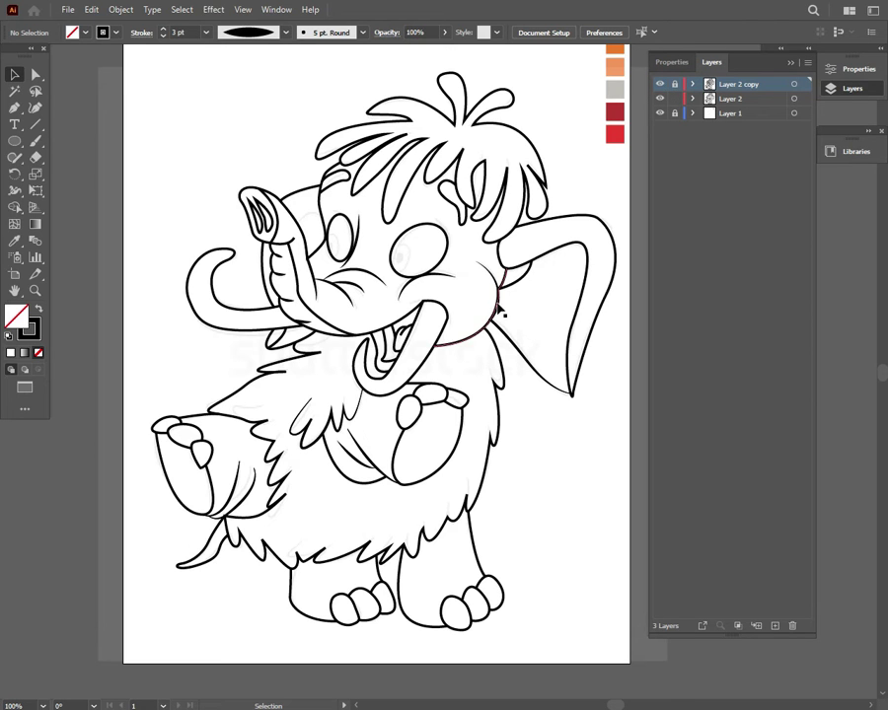
Fill the hair shape on Layer 2 with the dark brown palette swatch.
click(500, 312)
click(489, 197)
click(473, 158)
key(i)
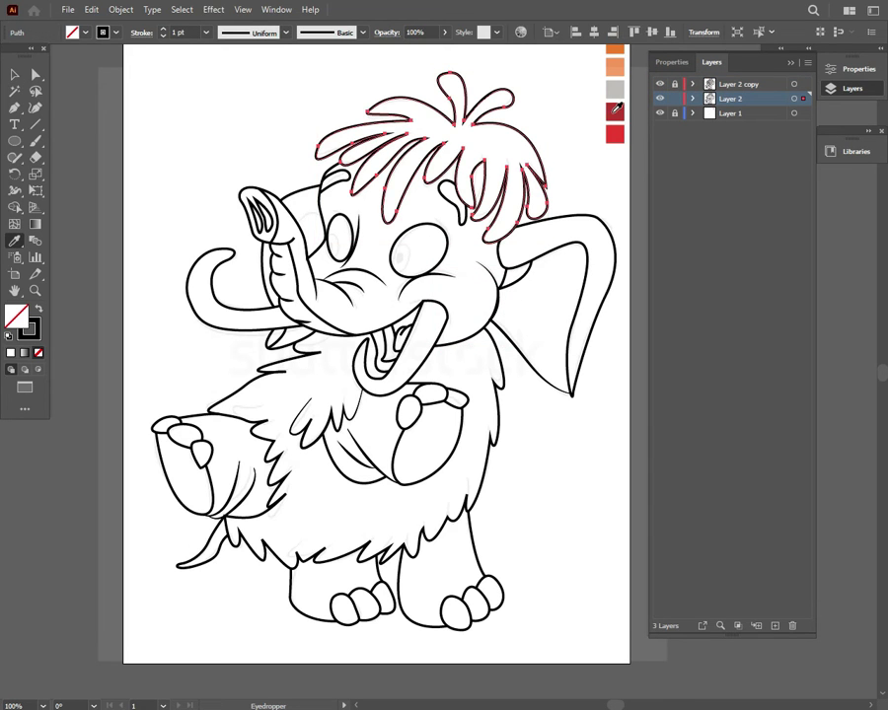
click(790, 62)
scroll(878, 367, up, 2)
click(615, 68)
key(v)
click(225, 120)
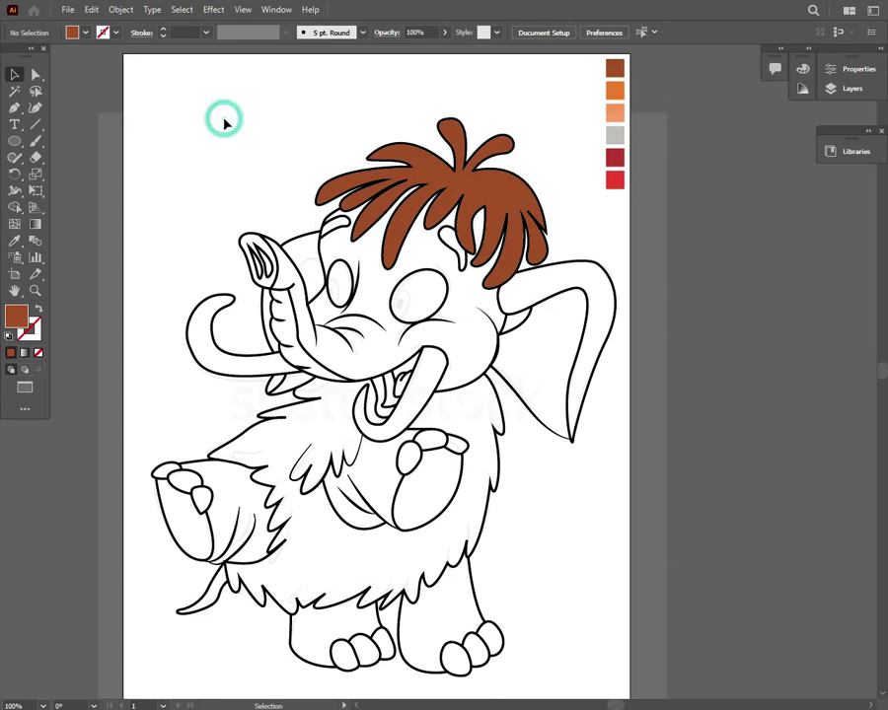
Continue the face outline on Layer 2 from the mouth corner around the upper end of the tusk.
click(431, 366)
key(p)
click(424, 346)
drag(512, 423, 519, 485)
click(510, 422)
click(471, 507)
drag(575, 480, 663, 394)
click(638, 433)
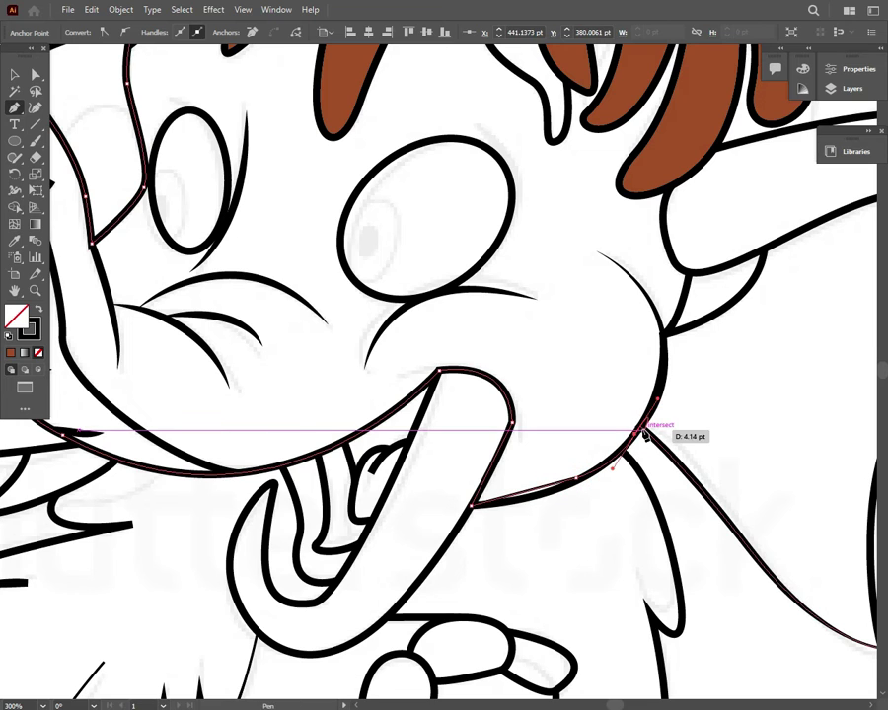
key(ctrl+z)
key(ctrl+z)
Extend the face outline from the tusk along the jaw and up the cheek to the ear.
click(472, 505)
click(614, 457)
click(646, 422)
click(655, 398)
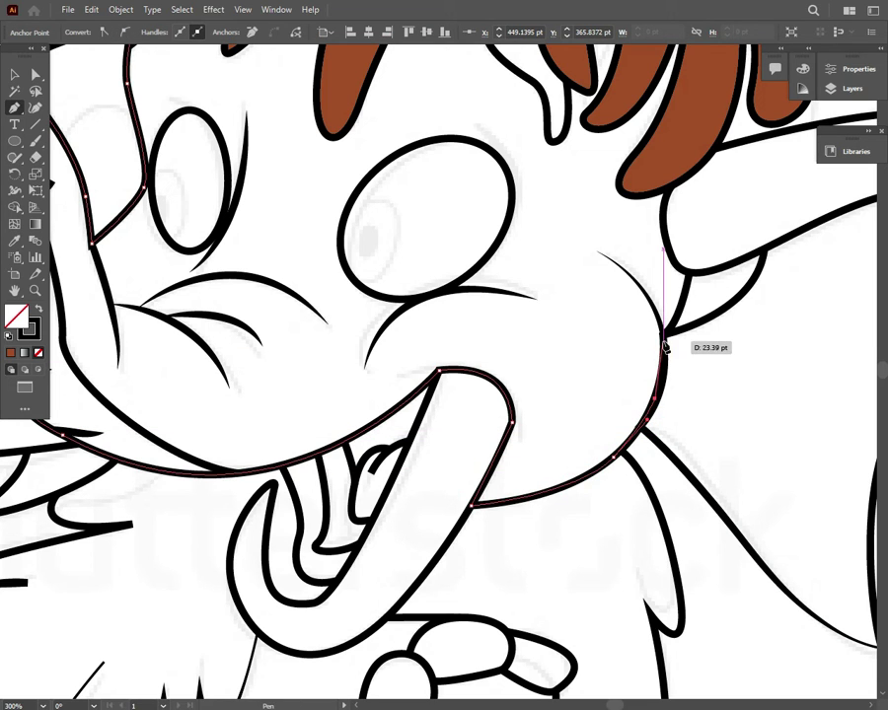
click(663, 338)
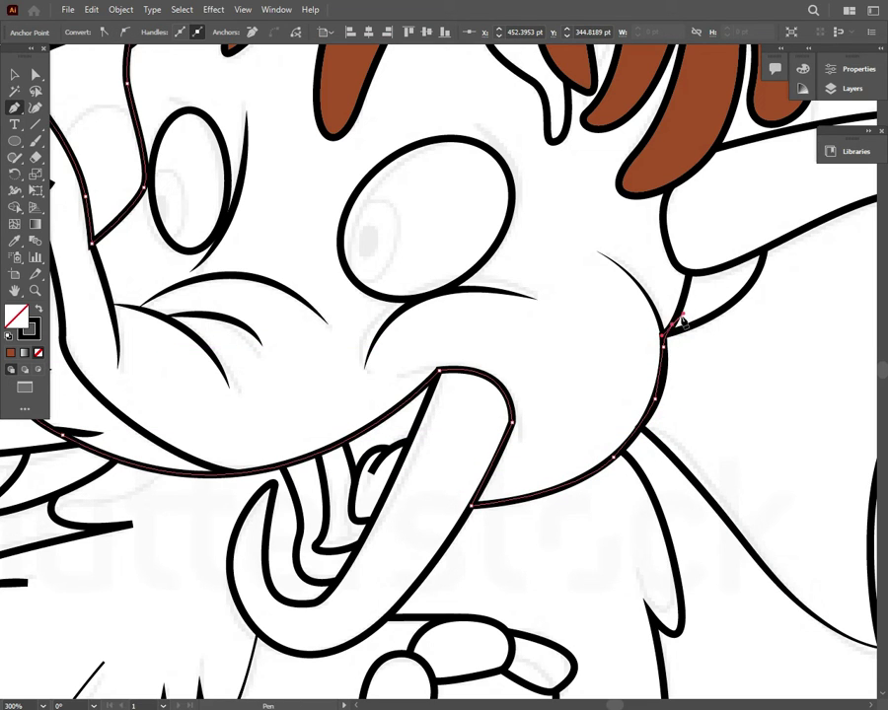
drag(691, 278, 690, 278)
key(ctrl+z)
Close the head outline past the ear and under the hair, and fill it with the light orange swatch.
click(14, 108)
click(71, 107)
drag(663, 340, 677, 336)
drag(681, 267, 683, 194)
key(ctrl+minus)
drag(454, 236, 326, 209)
drag(324, 203, 237, 249)
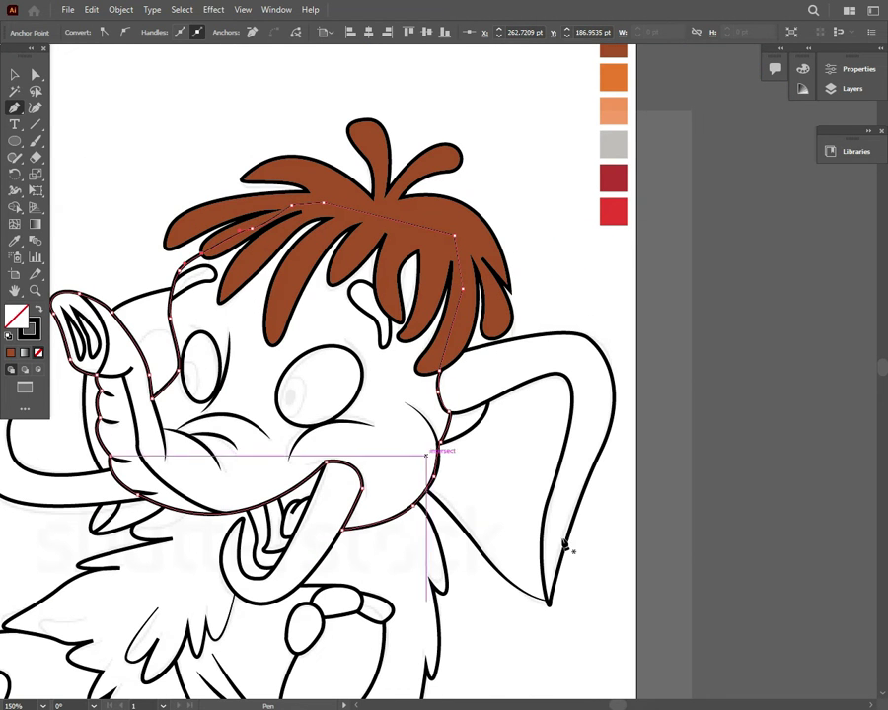
key(comma)
key(v)
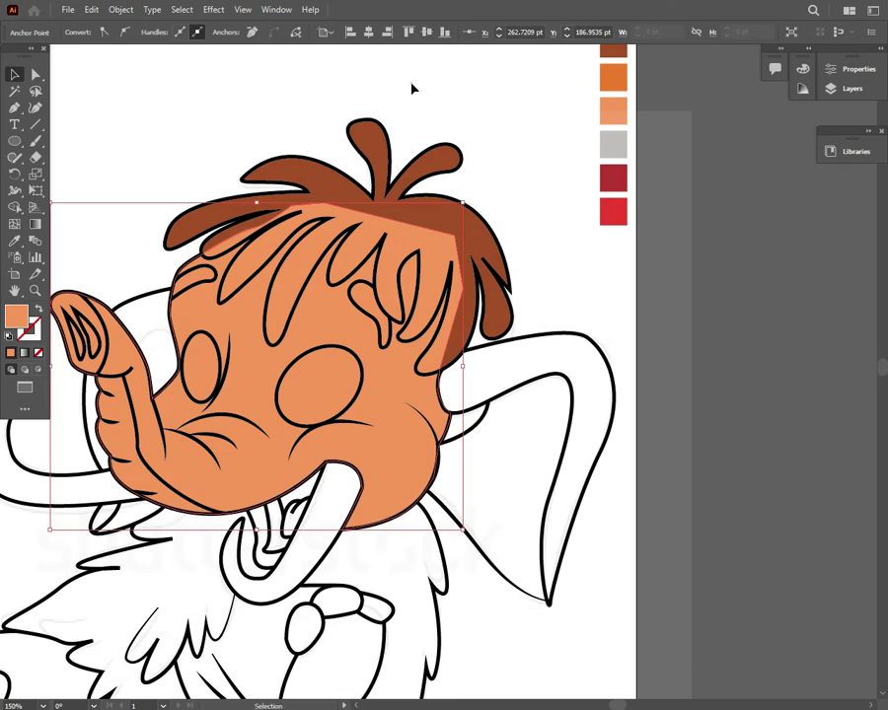
Move the head fill below the hair at the bottom of Layer 2's stacking order.
key(ctrl+shift+bracketleft)
key(F7)
click(694, 99)
scroll(747, 395, down, 10)
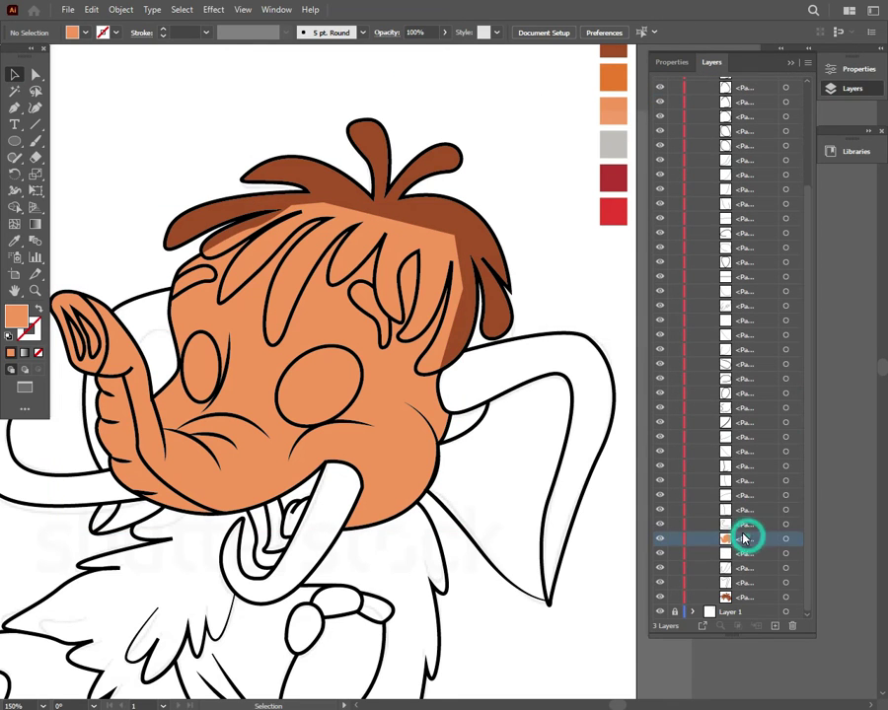
drag(748, 600, 748, 602)
Fill the rim of the larger ear with the darker orange swatch.
click(586, 359)
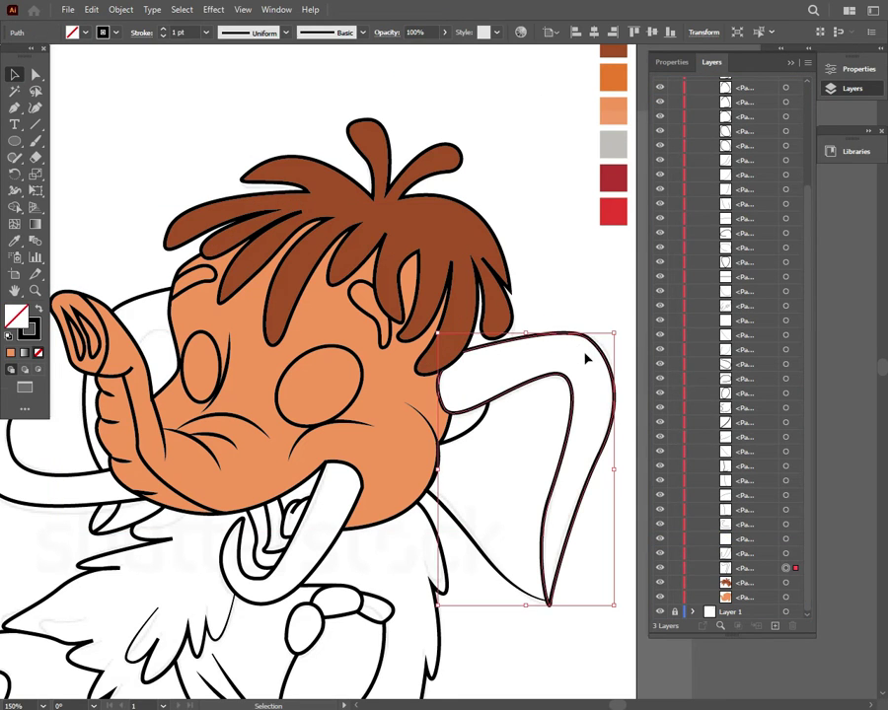
click(17, 246)
click(612, 76)
key(ctrl+shift+a)
Extend the larger ear's lower edge line into a closed inner-ear shape running under the rim and behind the cheek.
key(p)
click(431, 488)
drag(545, 596, 659, 596)
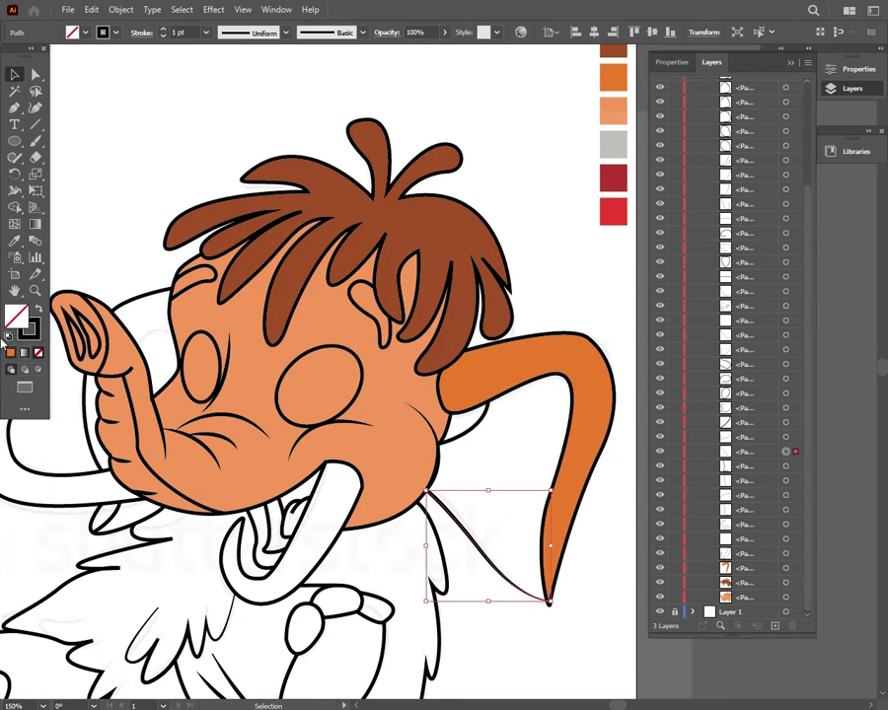
drag(568, 614, 568, 485)
click(572, 373)
click(434, 406)
click(430, 487)
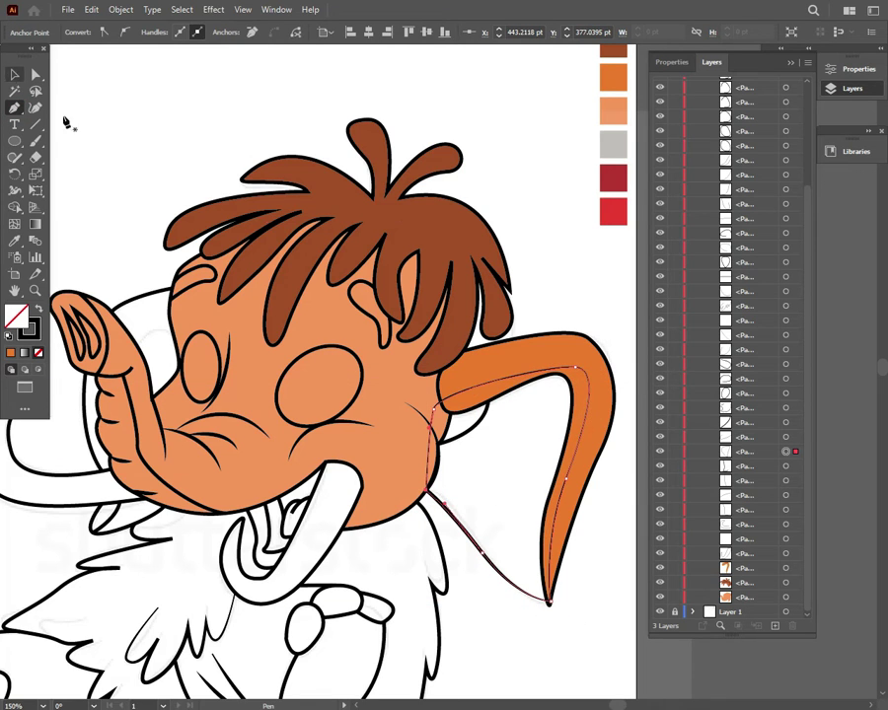
Fill the inner-ear shape with the light orange swatch and move it below the ear rim and hair on Layer 2.
key(i)
click(613, 111)
key(v)
click(234, 118)
click(742, 451)
drag(742, 451, 743, 575)
click(359, 704)
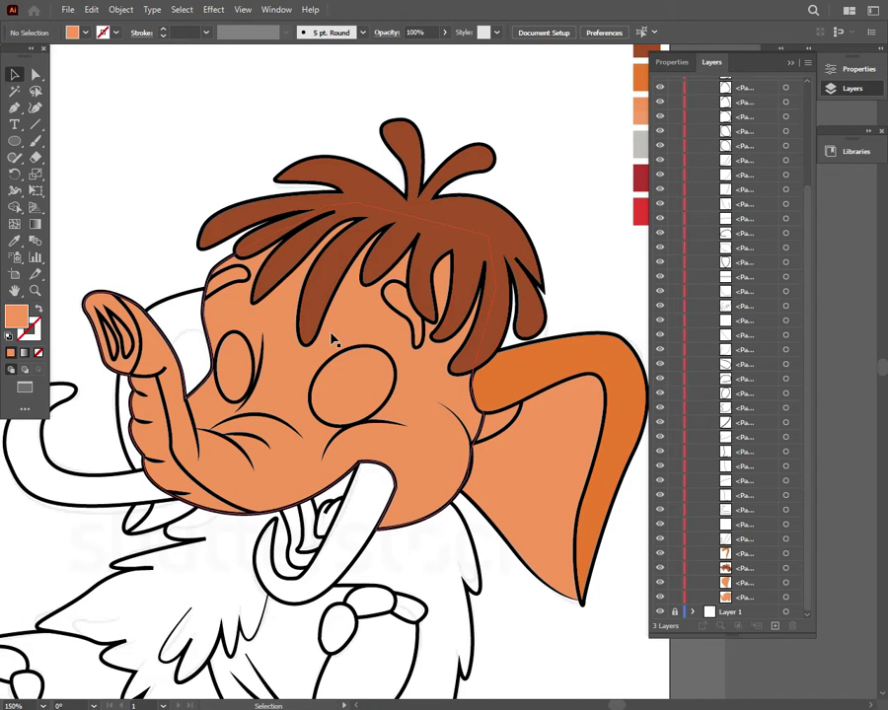
Trace the far ear behind the trunk as a closed shape and fill it with light orange.
key(p)
click(192, 291)
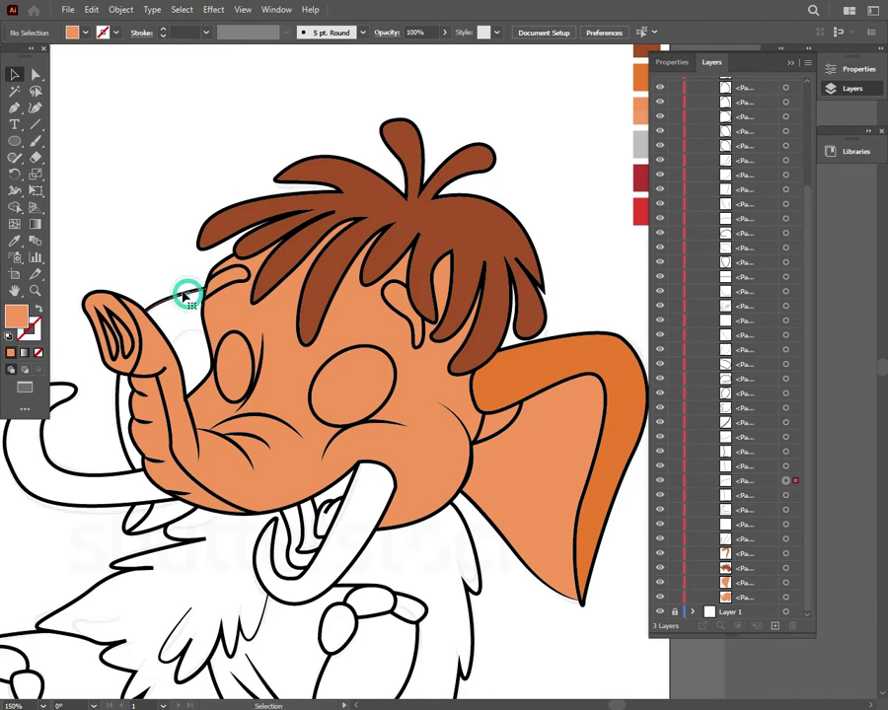
click(145, 314)
click(139, 472)
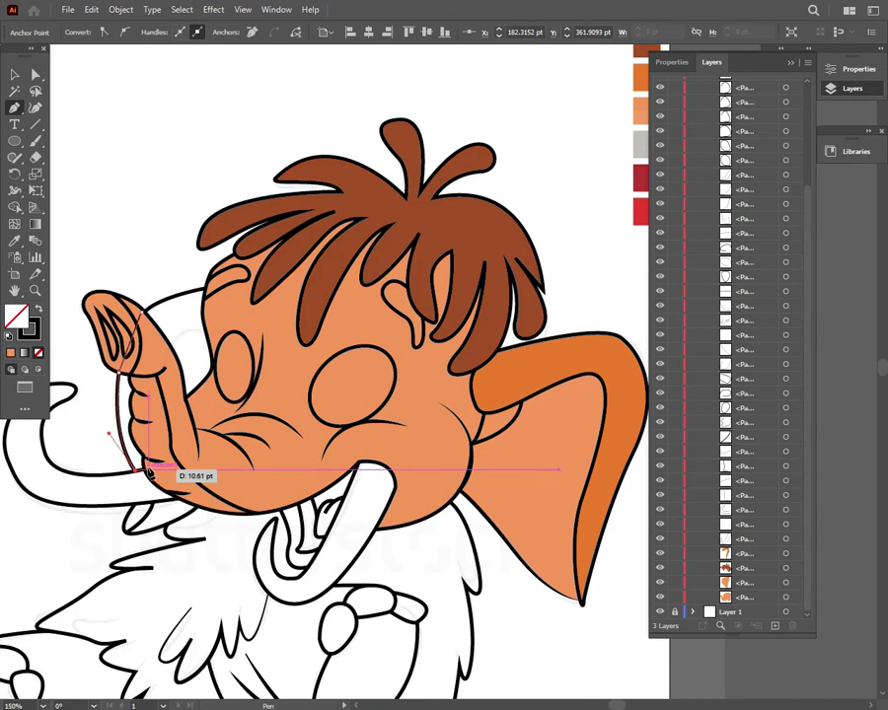
drag(157, 296, 208, 293)
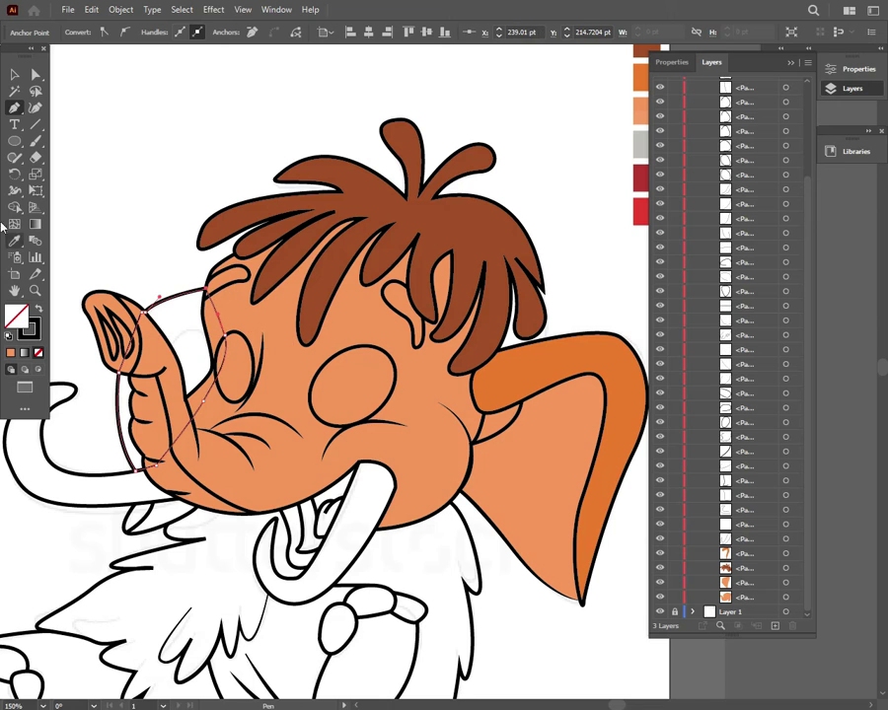
click(187, 307)
click(139, 121)
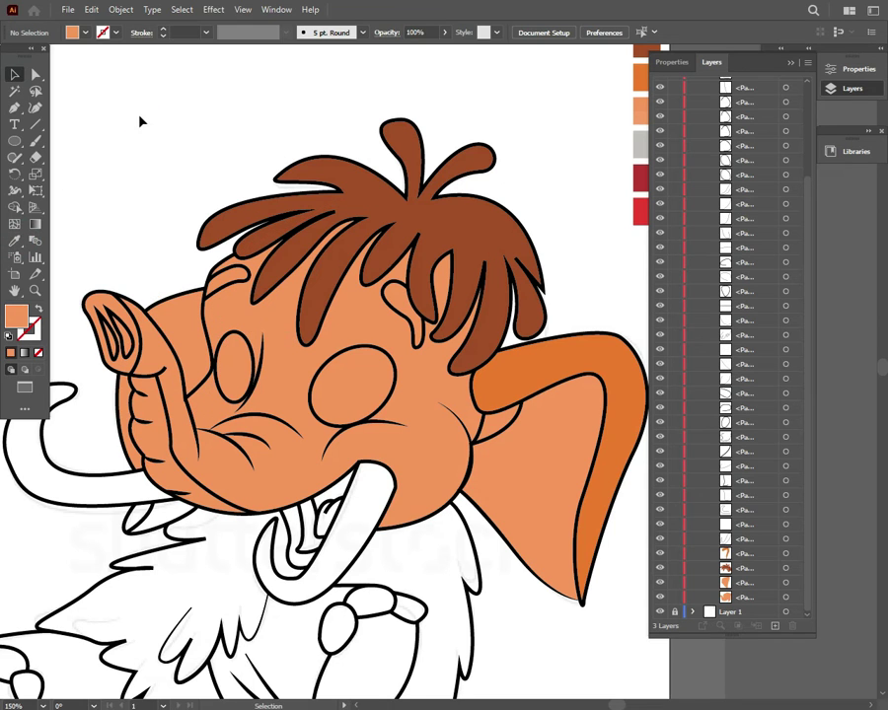
Move the far ear shape directly below the hair in Layer 2's stack and fill it with the darker orange.
drag(807, 231, 811, 112)
drag(745, 112, 745, 572)
scroll(779, 473, down, 10)
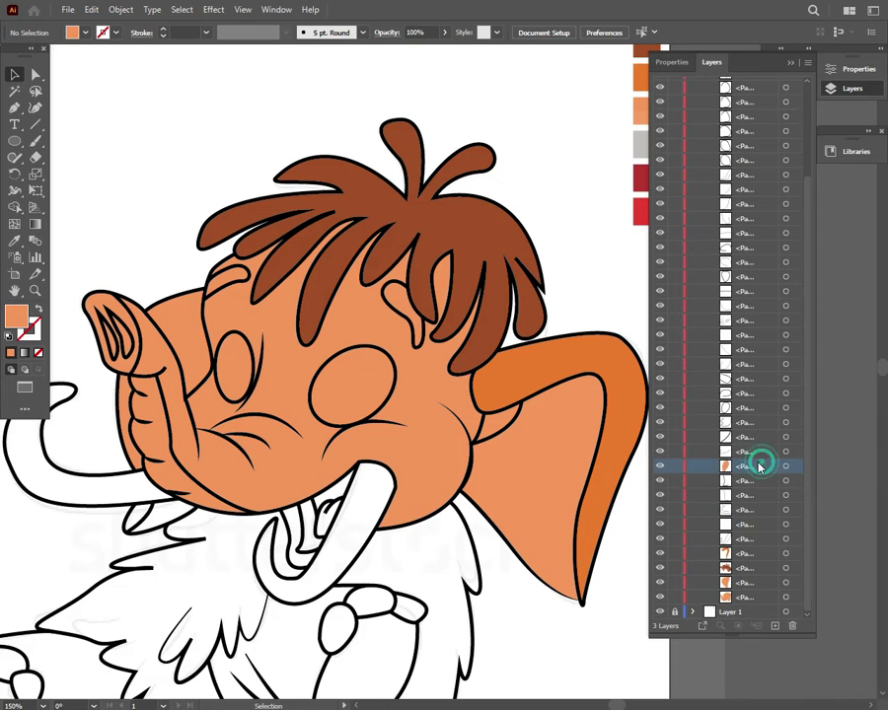
click(786, 567)
key(i)
key(v)
click(165, 93)
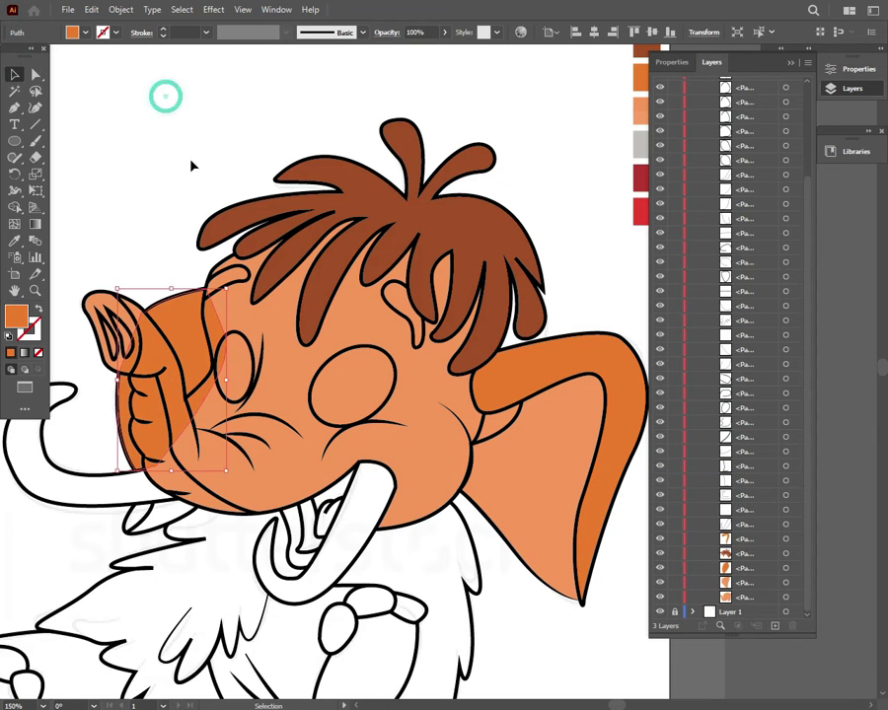
Move the far ear's darker orange shape to the bottom of Layer 2's stack, beneath the face fill.
click(745, 539)
click(183, 328)
drag(743, 570, 752, 590)
click(595, 301)
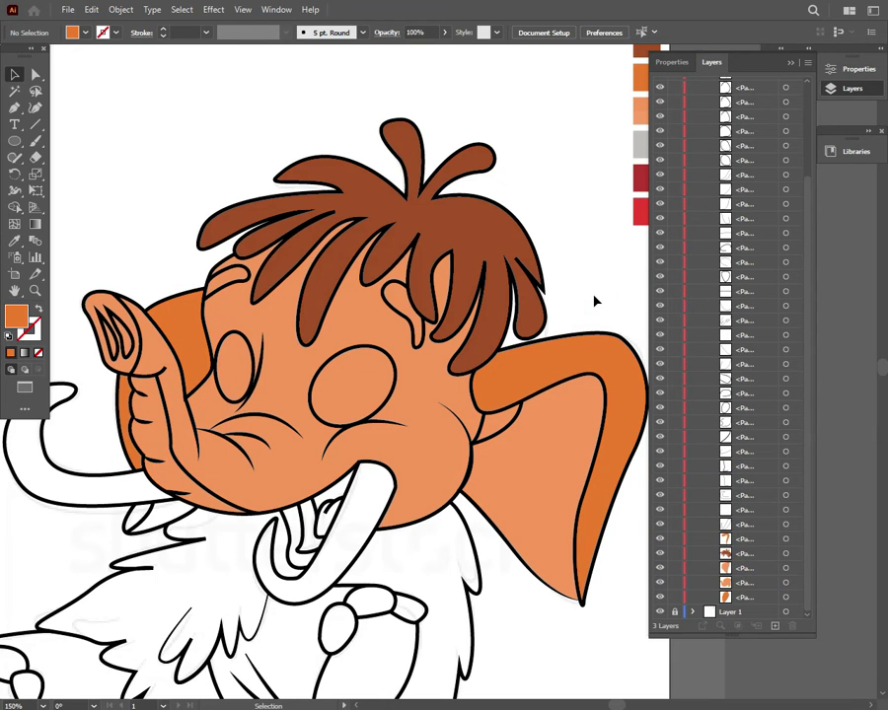
Fill the near tusk beside the open mouth with the grey swatch.
click(335, 519)
click(640, 146)
click(16, 75)
click(69, 197)
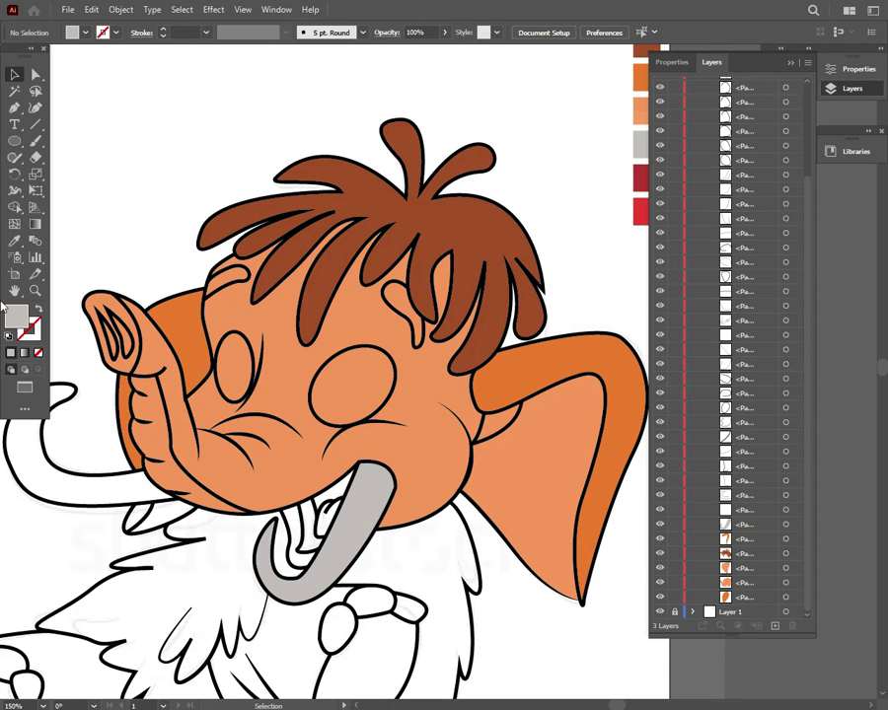
Close the far tusk's outline along the trunk edge and fill it with the near tusk's grey.
click(69, 478)
click(15, 106)
drag(179, 500, 36, 556)
click(379, 331)
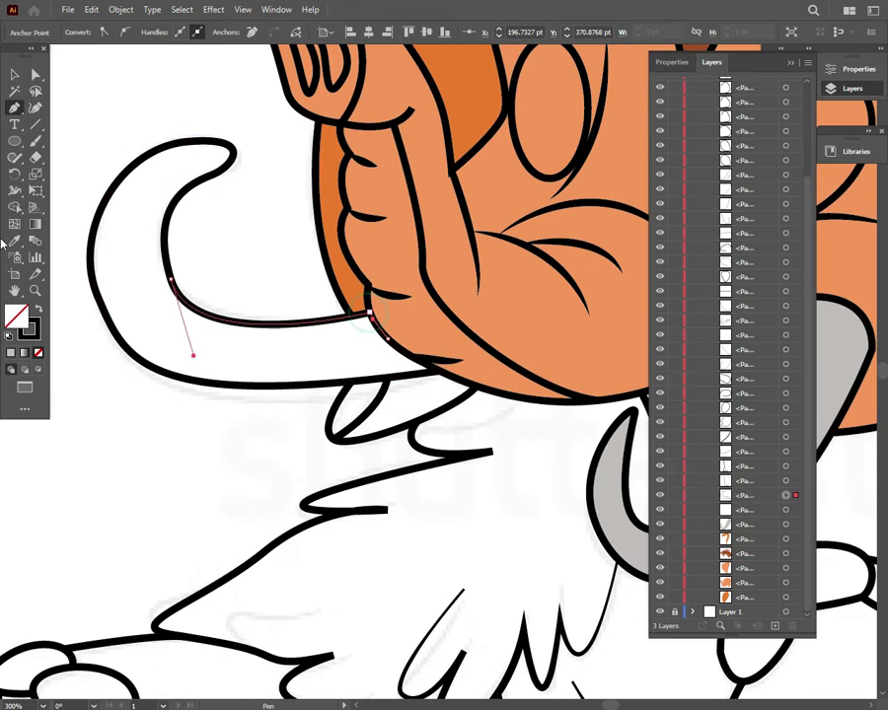
key(i)
click(616, 458)
click(18, 79)
click(151, 87)
key(ctrl+0)
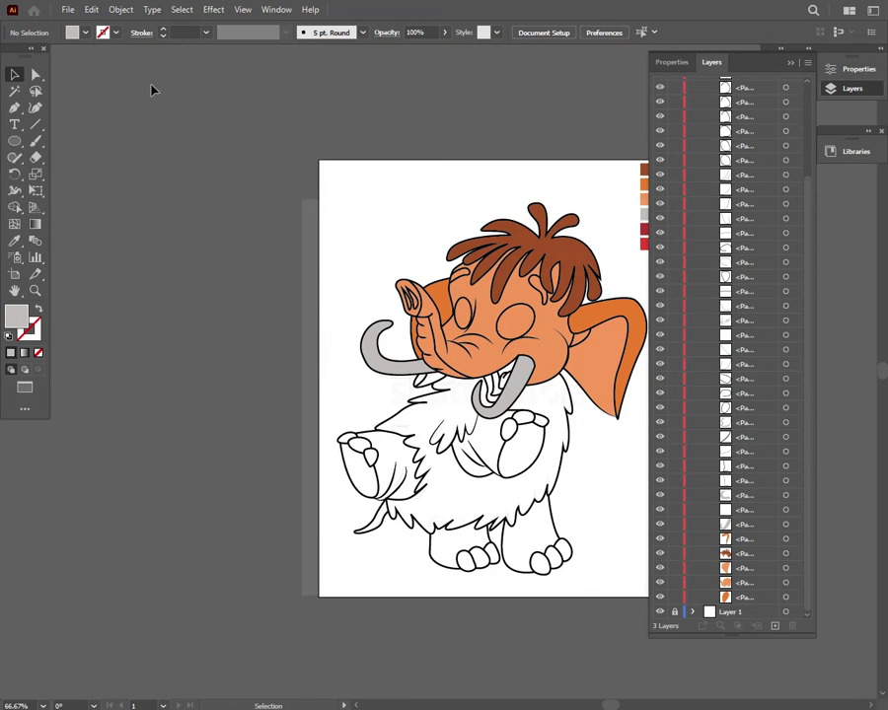
Fill the shaggy body outline with the face's light orange.
key(ctrl+1)
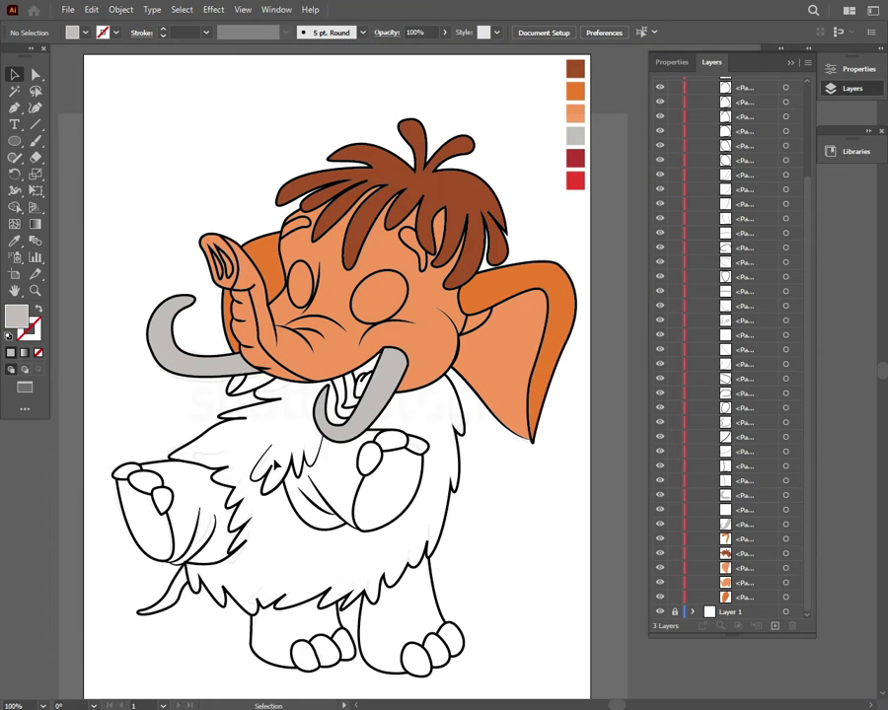
click(234, 472)
click(15, 241)
click(343, 345)
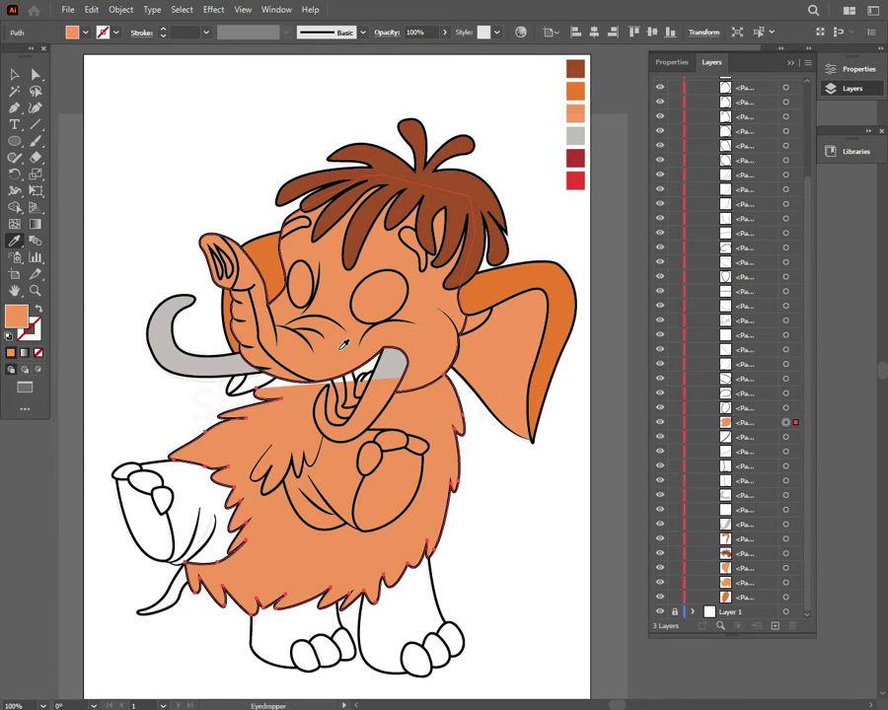
Extend the body shape from the neck fur up behind the face so its fill runs under the head.
click(258, 393)
key(ctrl+plus)
key(ctrl+plus)
key(ctrl+plus)
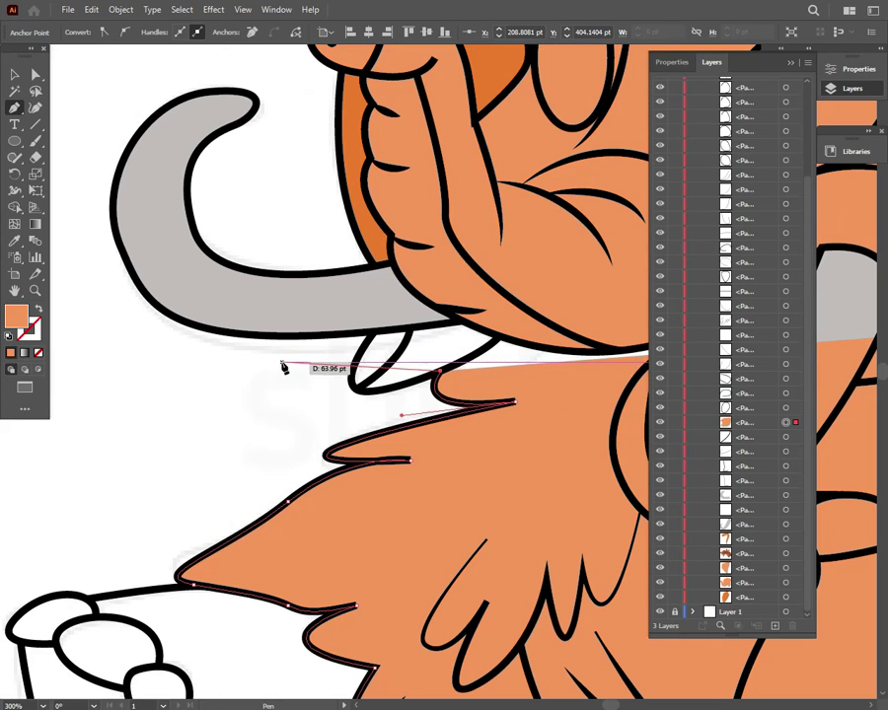
key(ctrl+minus)
key(ctrl+minus)
key(ctrl+minus)
key(ctrl+minus)
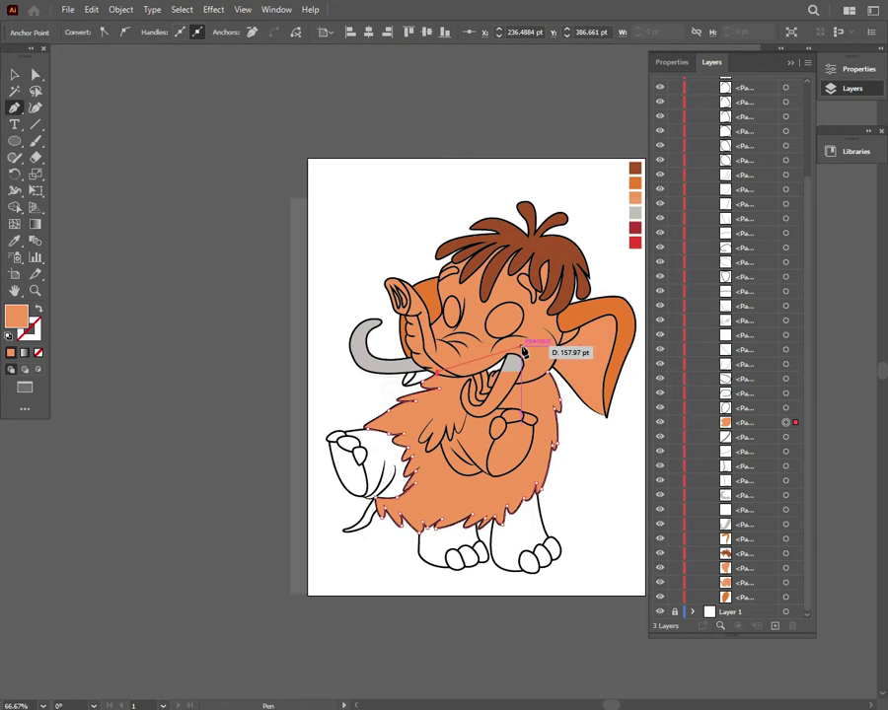
Send the light orange body shape to the bottom of Layer 2's stack.
key(v)
scroll(444, 375, right, 3)
click(755, 421)
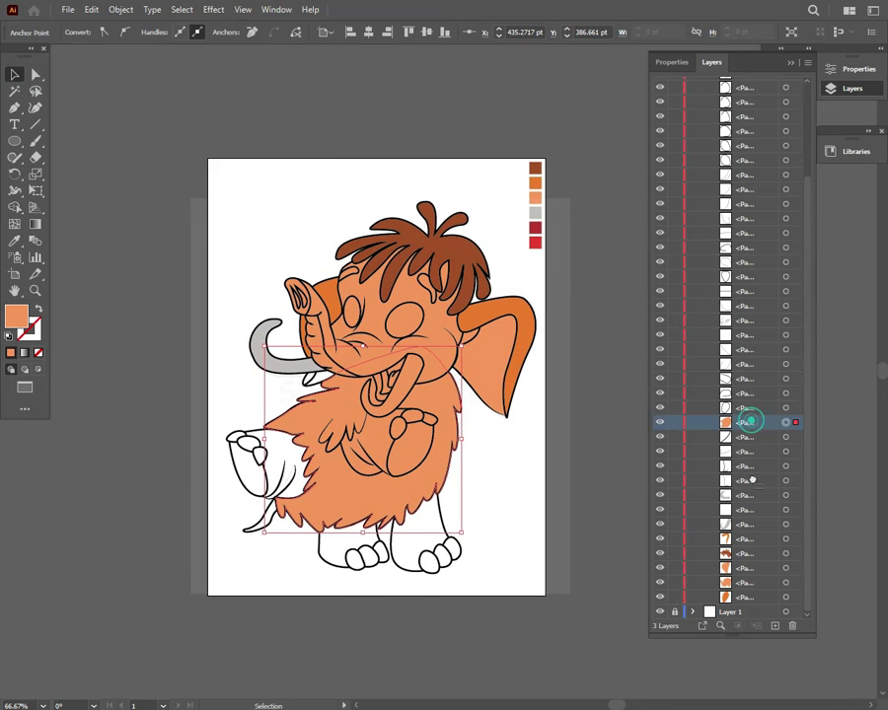
key(ctrl+shift+bracketleft)
click(509, 461)
key(ctrl+plus)
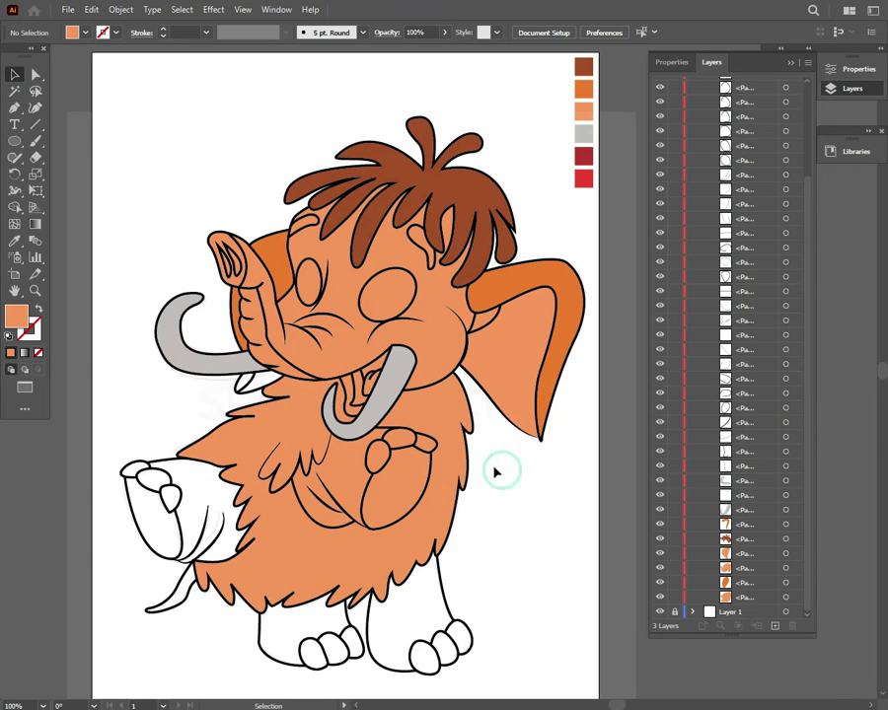
Close the small ear-tip outline beneath the far tusk by tracing along the tusk and cheek edges.
key(p)
key(ctrl+plus)
key(ctrl+plus)
key(ctrl+plus)
click(388, 342)
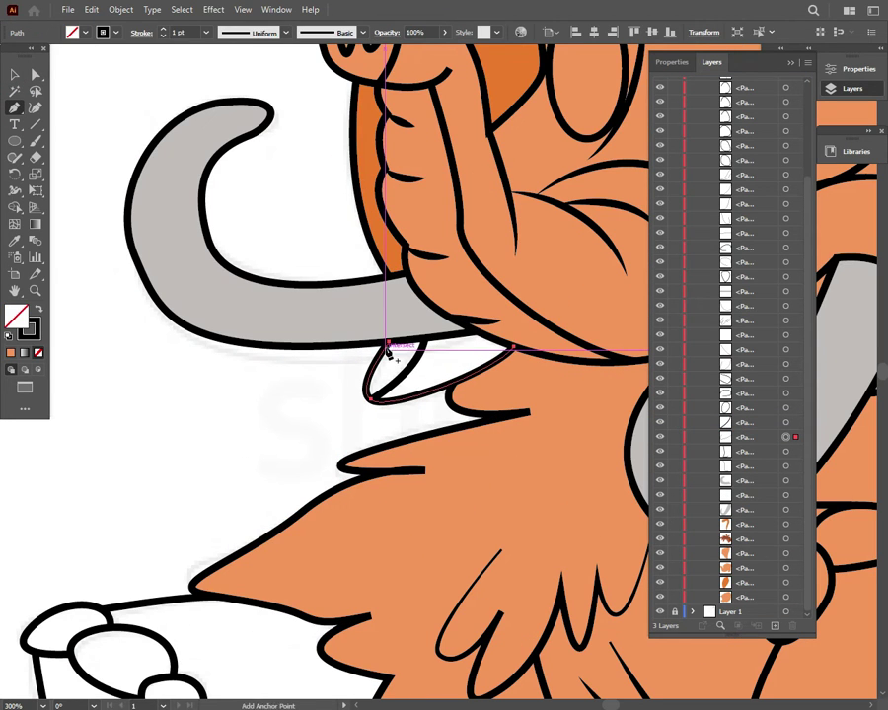
drag(367, 400, 381, 408)
drag(477, 337, 501, 348)
click(485, 335)
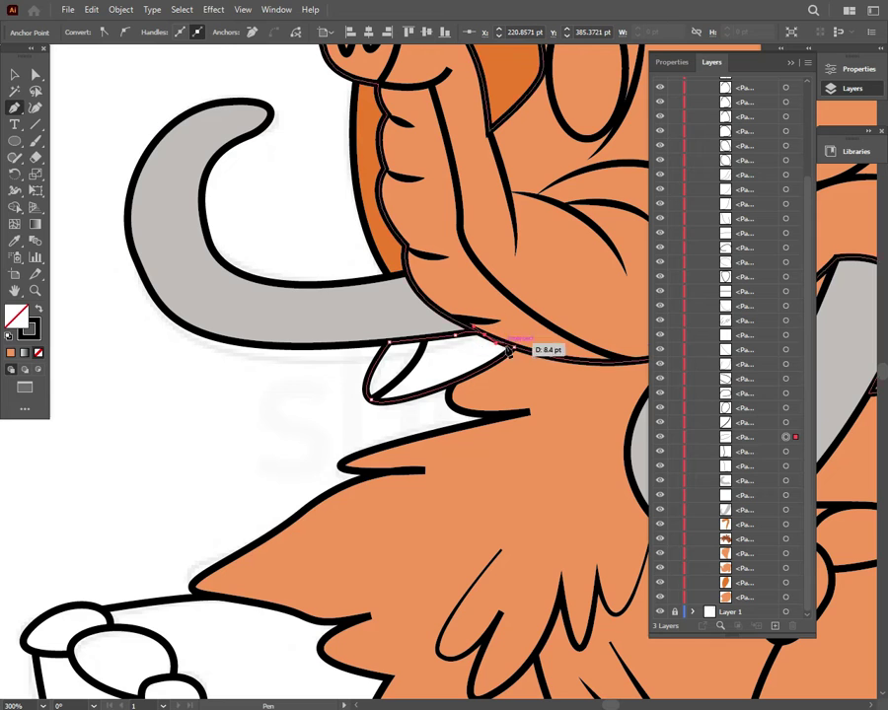
Fill the closed ear-tip shape beneath the far tusk with the darker orange.
click(14, 240)
click(464, 425)
ctrl+click(135, 107)
key(ctrl+0)
key(ctrl+plus)
scroll(663, 668, right, 3)
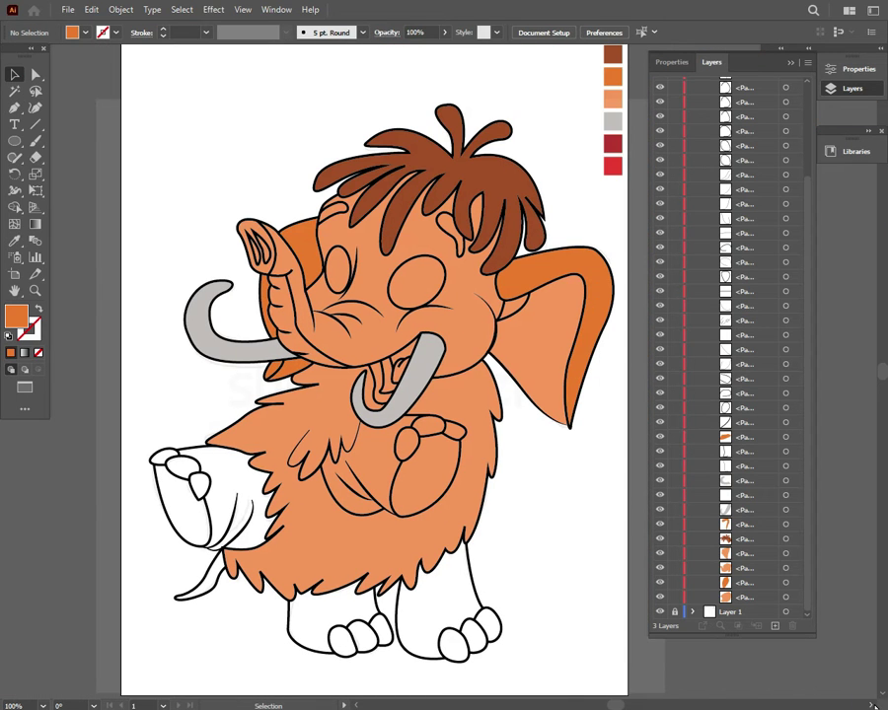
Extend the raised arm's lower curve along the arm crease and up the paw pad's inner edge to the first toe.
click(413, 523)
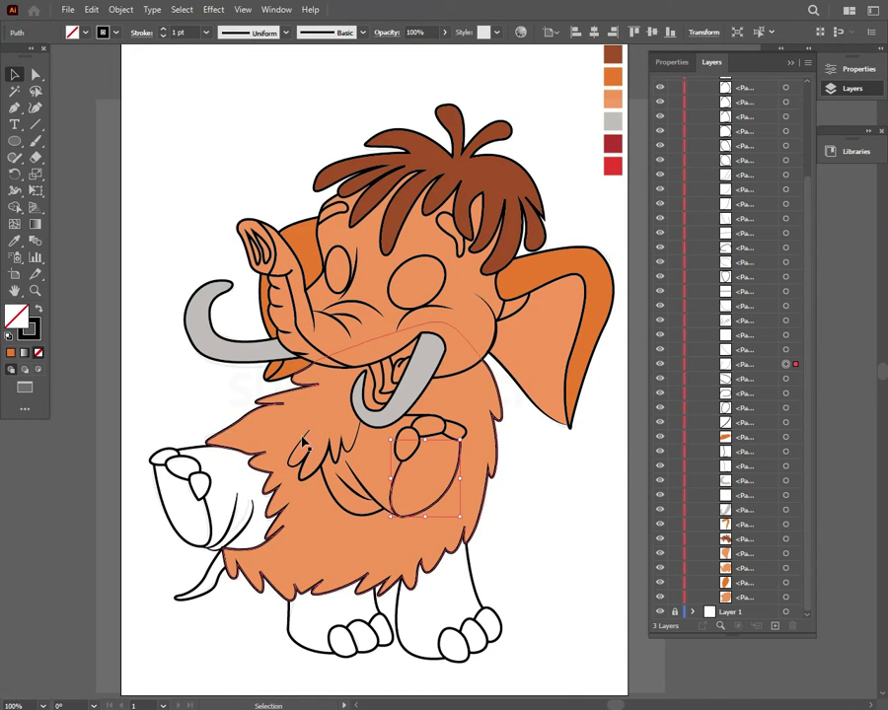
click(551, 578)
click(355, 513)
click(353, 508)
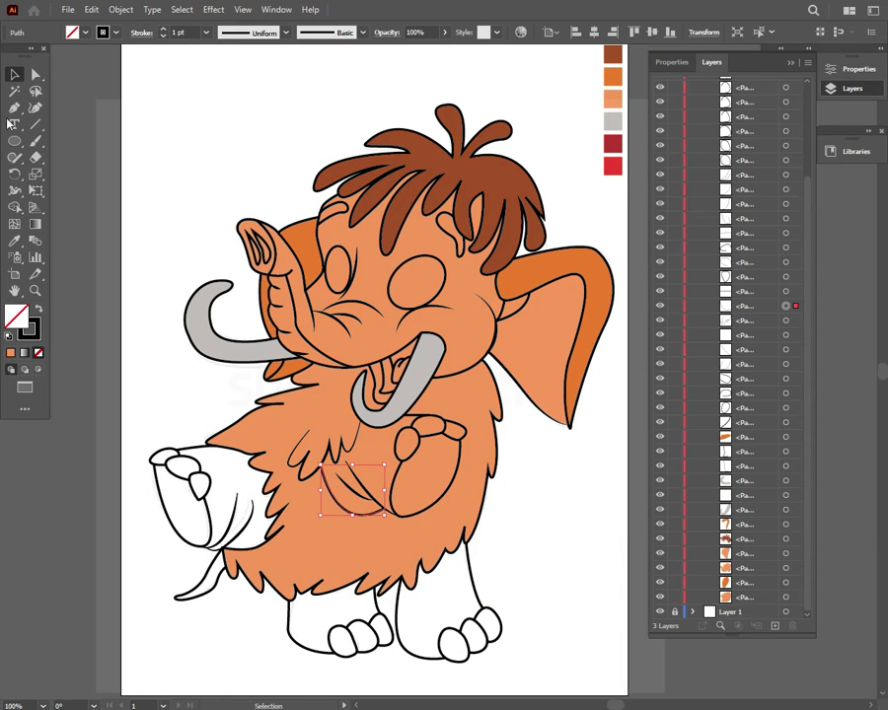
scroll(493, 506, up, 3)
drag(497, 409, 398, 464)
scroll(527, 422, up, 3)
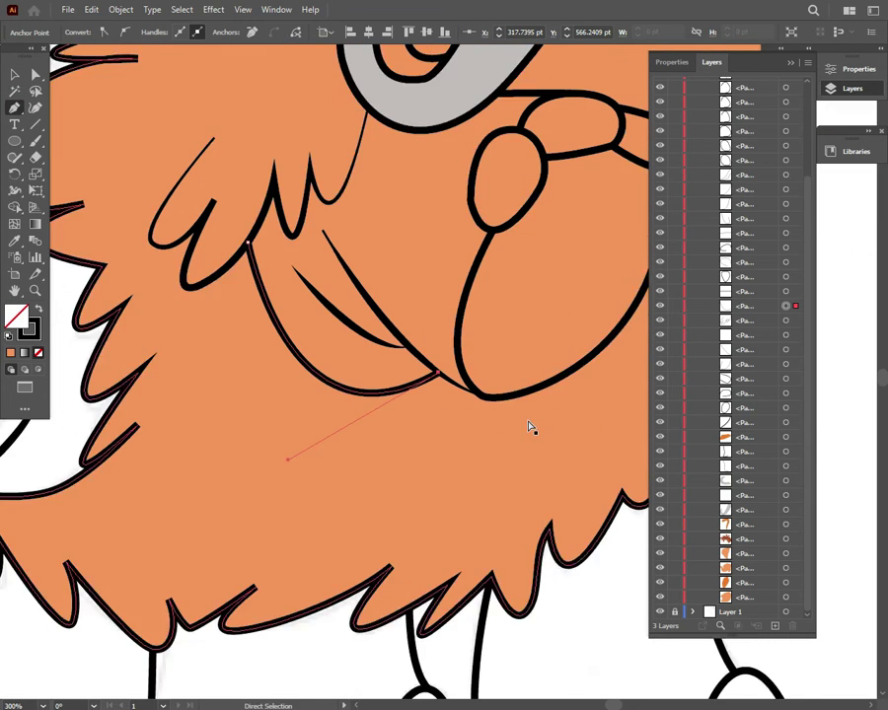
drag(490, 395, 500, 389)
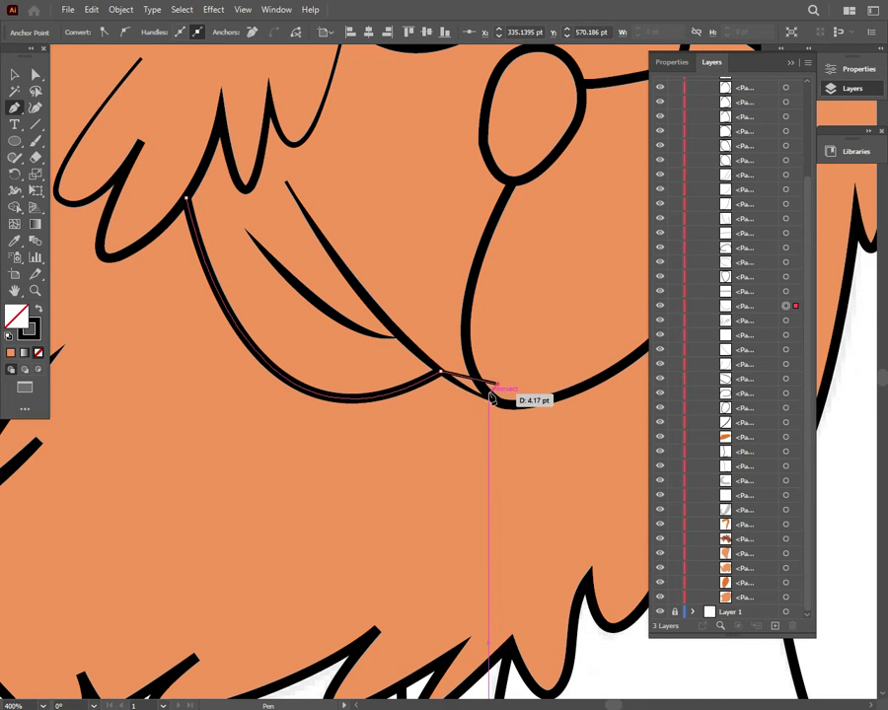
key(Escape)
click(493, 399)
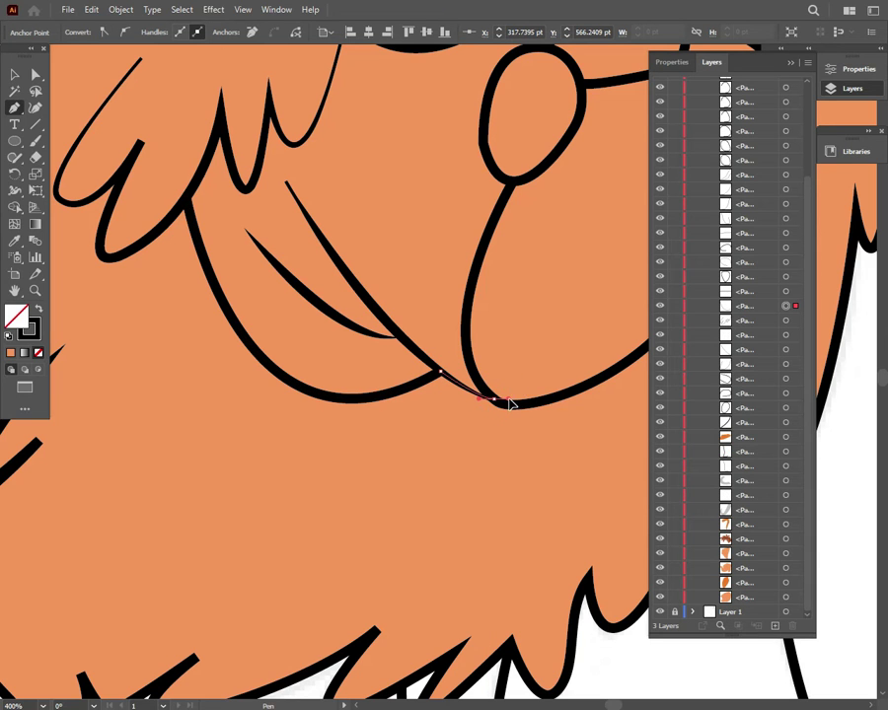
drag(469, 321, 511, 190)
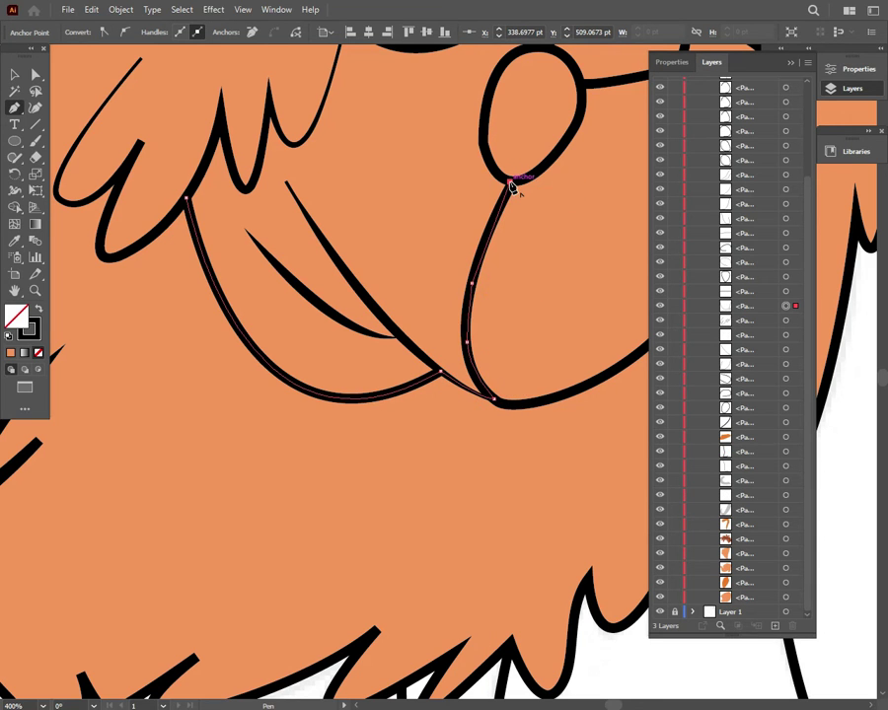
Continue the arm shape around the first toe and along the top edge of the middle toe.
scroll(511, 188, down, 3)
scroll(511, 187, up, 2)
drag(480, 126, 485, 94)
drag(550, 47, 557, 57)
drag(475, 278, 493, 279)
drag(529, 235, 588, 238)
click(496, 280)
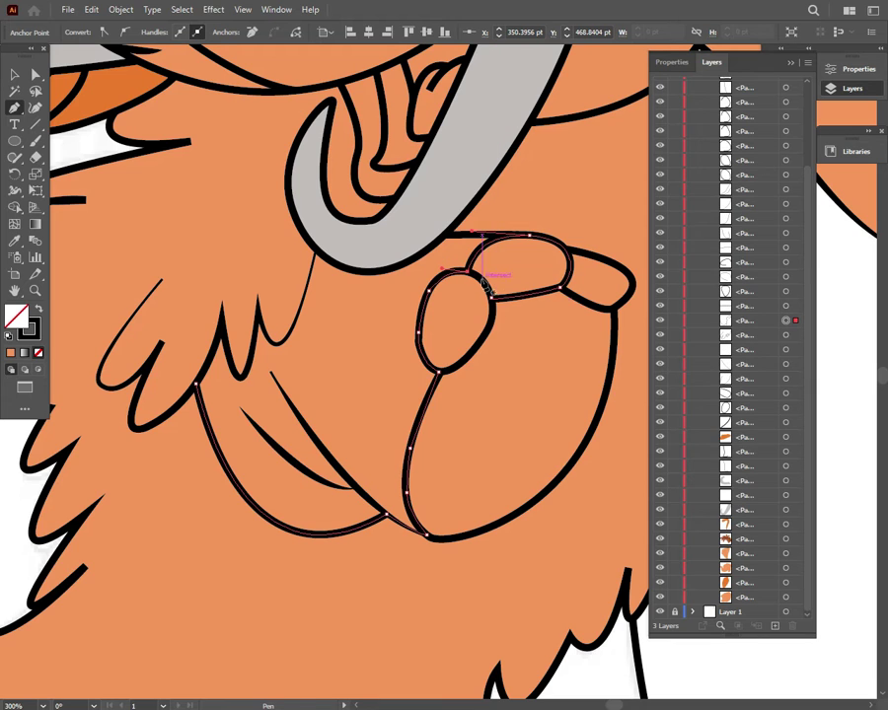
Trace the arm shape beneath the near tusk and down the chest fur tufts to close it at its start.
key(Escape)
mouse_move(529, 237)
mouse_down()
mouse_move(452, 234)
mouse_move(393, 271)
mouse_move(315, 255)
mouse_up()
click(102, 383)
mouse_move(163, 346)
mouse_down()
mouse_move(163, 360)
mouse_move(178, 345)
mouse_up()
key(Escape)
ctrl+click(157, 420)
key(ctrl+equal)
key(ctrl+equal)
ctrl+click(391, 493)
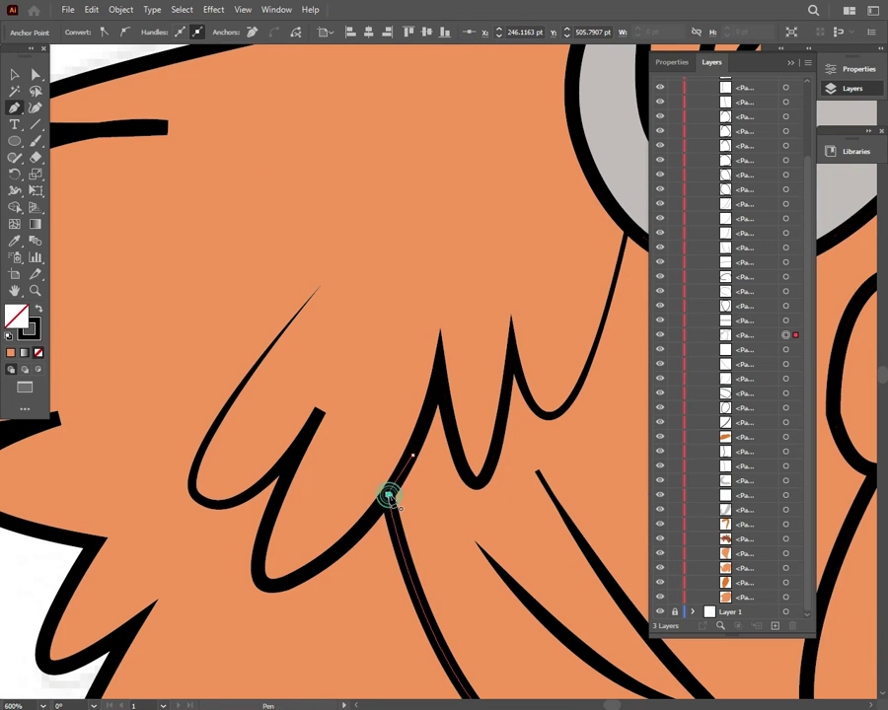
Fill the closed arm shape with the far ear's darker orange.
key(ctrl+minus)
key(ctrl+0)
key(i)
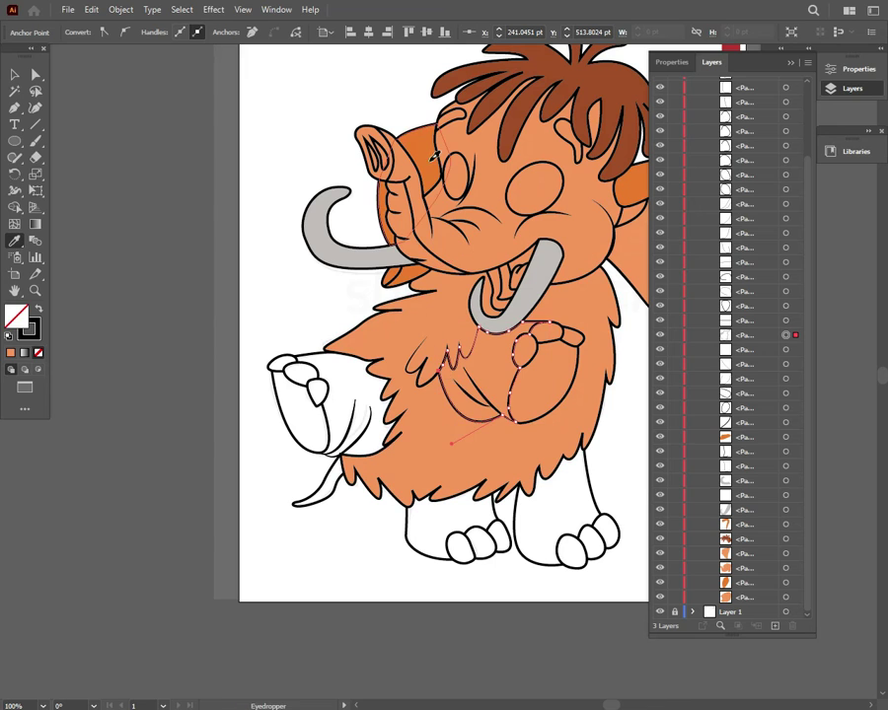
click(400, 173)
click(385, 565)
scroll(385, 564, right, 5)
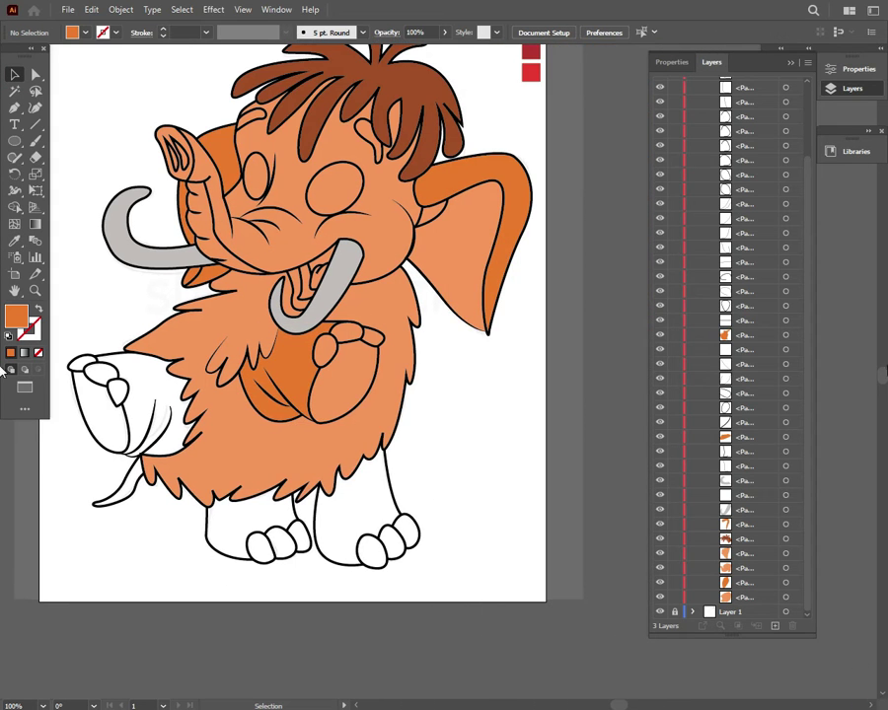
Sample the brown swatch onto the raised paw's pad and recolour its fill to a light peach.
scroll(385, 395, up, 3)
scroll(381, 494, left, 2)
ctrl+click(417, 476)
ctrl+click(416, 475)
click(582, 96)
click(584, 52)
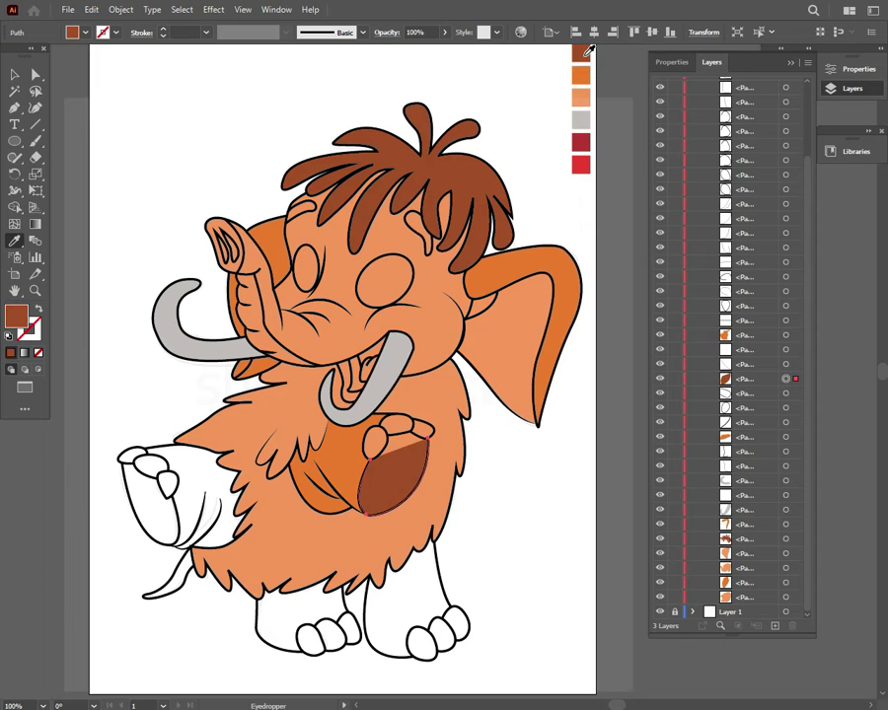
double_click(16, 316)
key(Return)
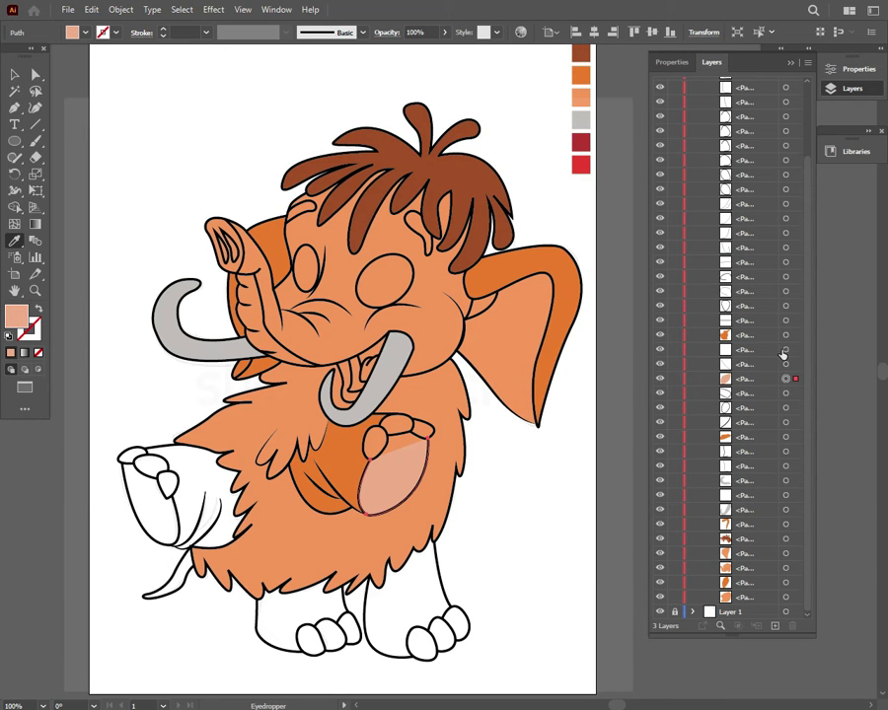
Close the paw pad shape beneath the toes so the peach fill reaches their lower edges.
key(ctrl+plus)
key(ctrl+plus)
drag(577, 216, 446, 199)
click(353, 300)
key(v)
Fill the raised paw's first toe with the pad's peach and lighten it to a pale cream tint.
click(399, 184)
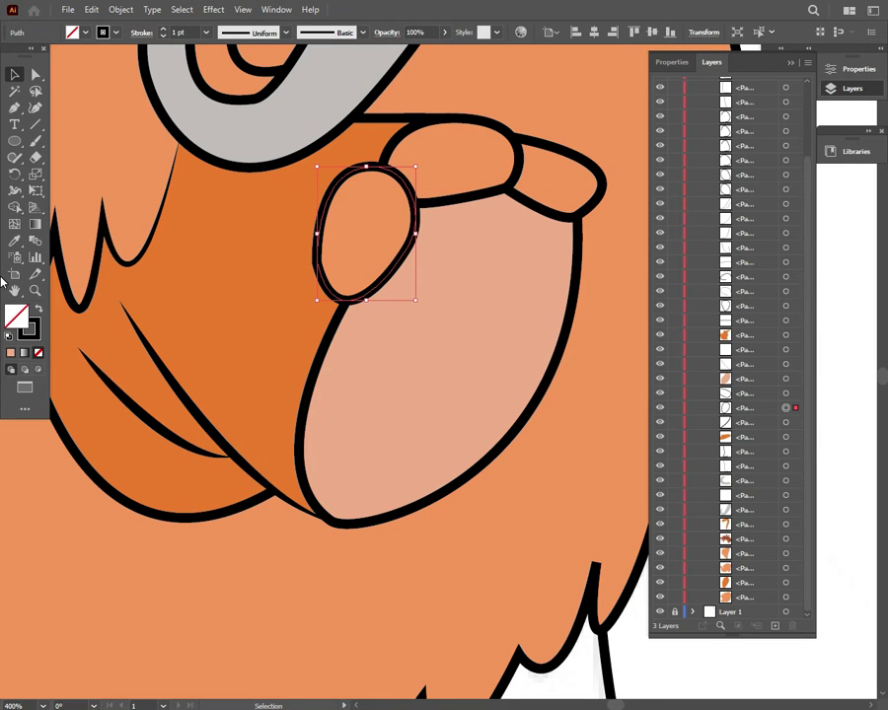
click(15, 240)
click(417, 320)
double_click(16, 315)
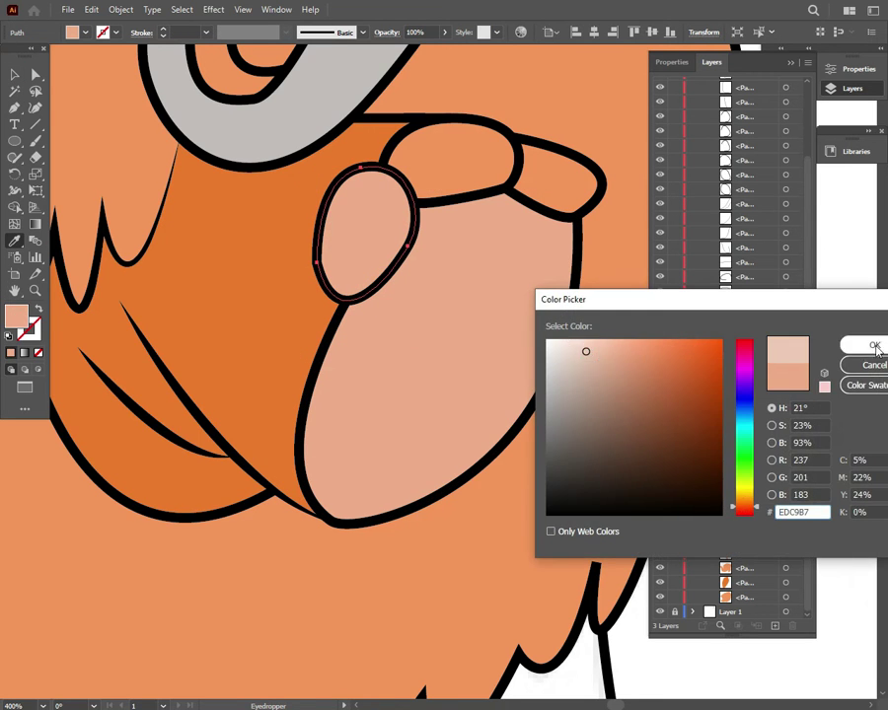
key(Return)
double_click(17, 316)
key(Return)
click(15, 74)
click(623, 651)
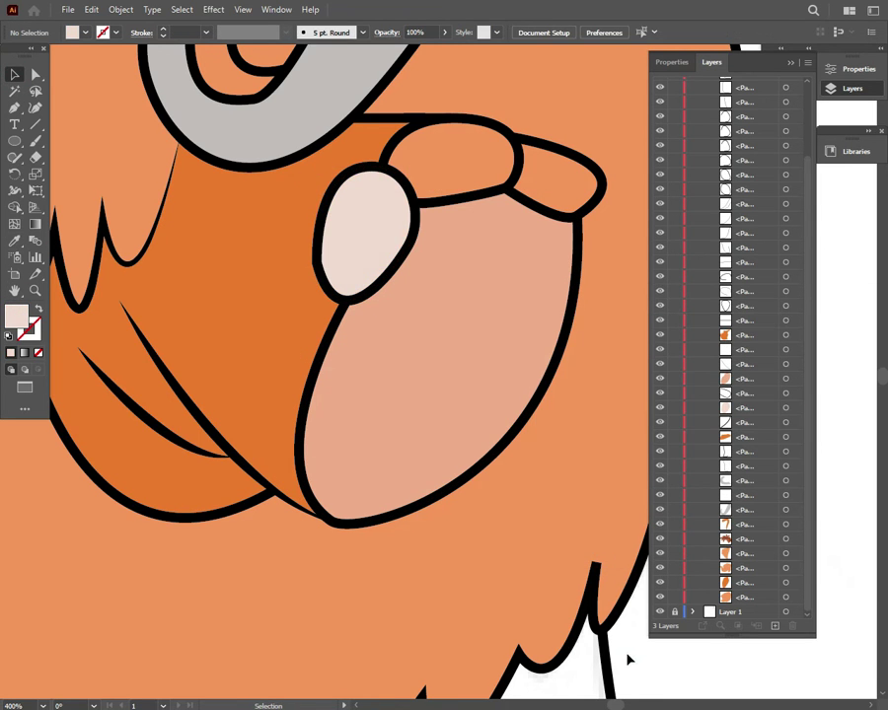
Extend the outer toe's outline over the top of the middle toe to the first toe.
key(ctrl+0)
key(ctrl+equal)
key(ctrl+equal)
key(ctrl+equal)
click(460, 218)
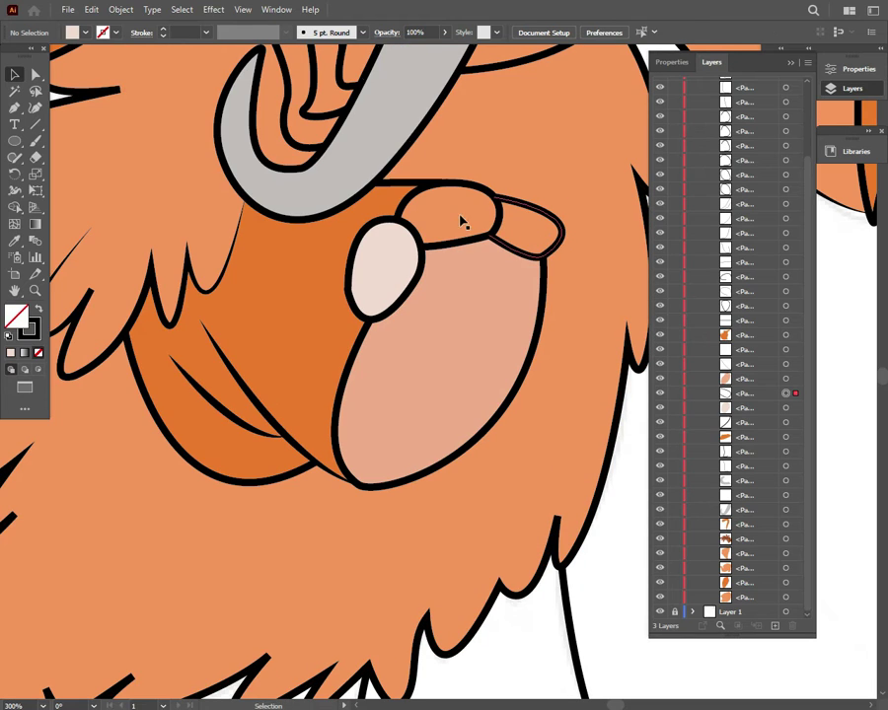
key(p)
click(499, 205)
drag(396, 215, 398, 225)
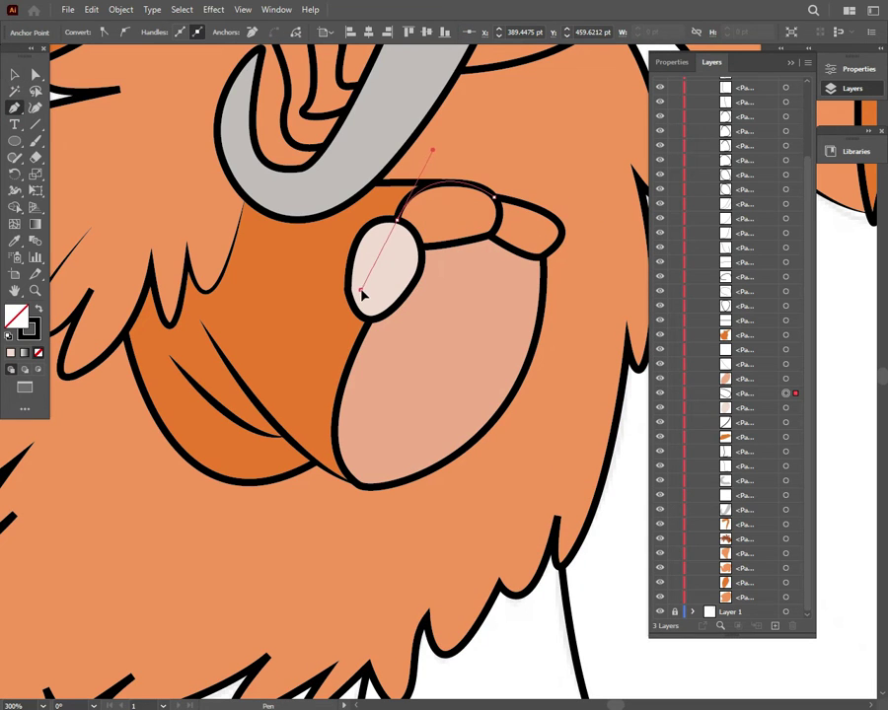
drag(415, 252, 415, 253)
key(Escape)
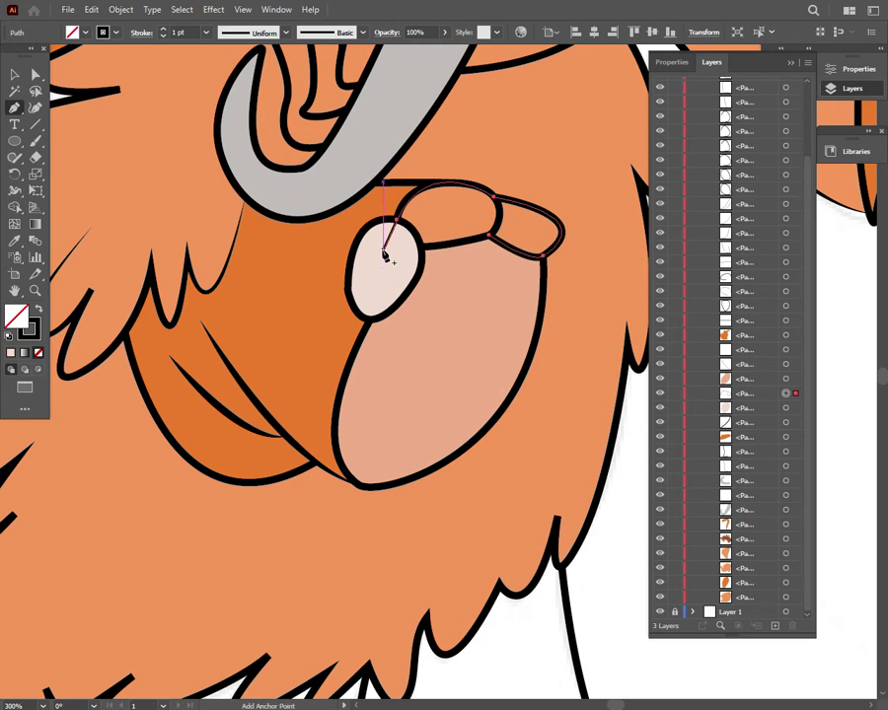
Remove the stray end anchor overlapping the first toe from the raised paw's outer toe outline.
key(ctrl+z)
click(15, 109)
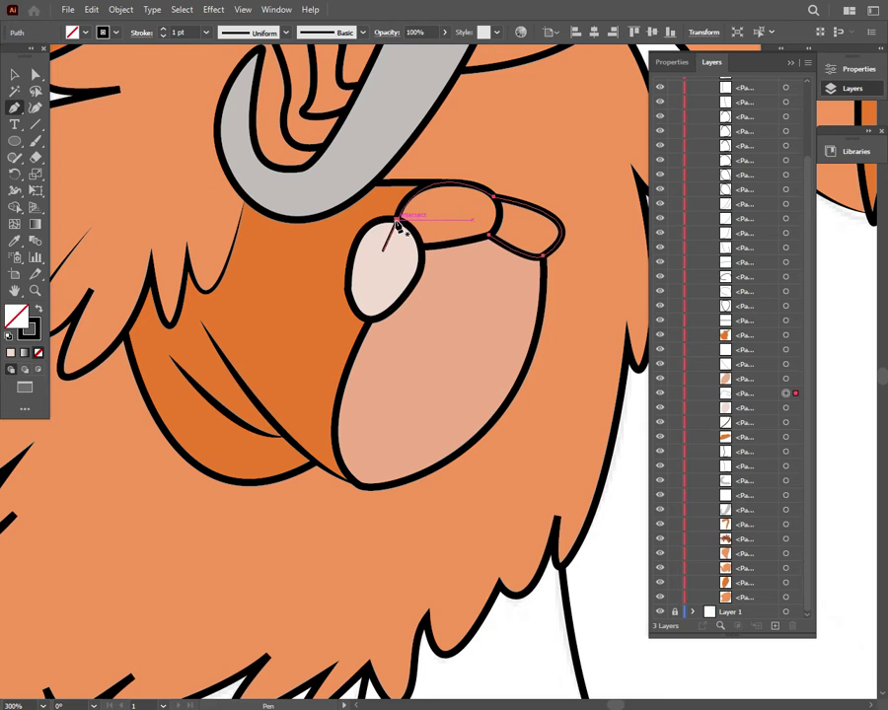
key(Escape)
key(v)
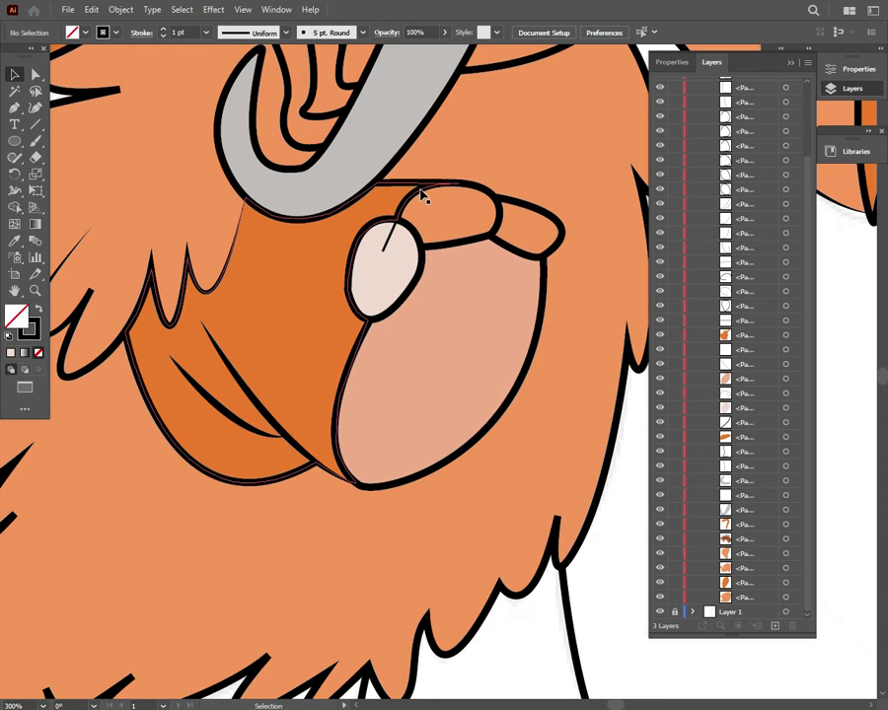
click(392, 240)
drag(12, 112, 74, 103)
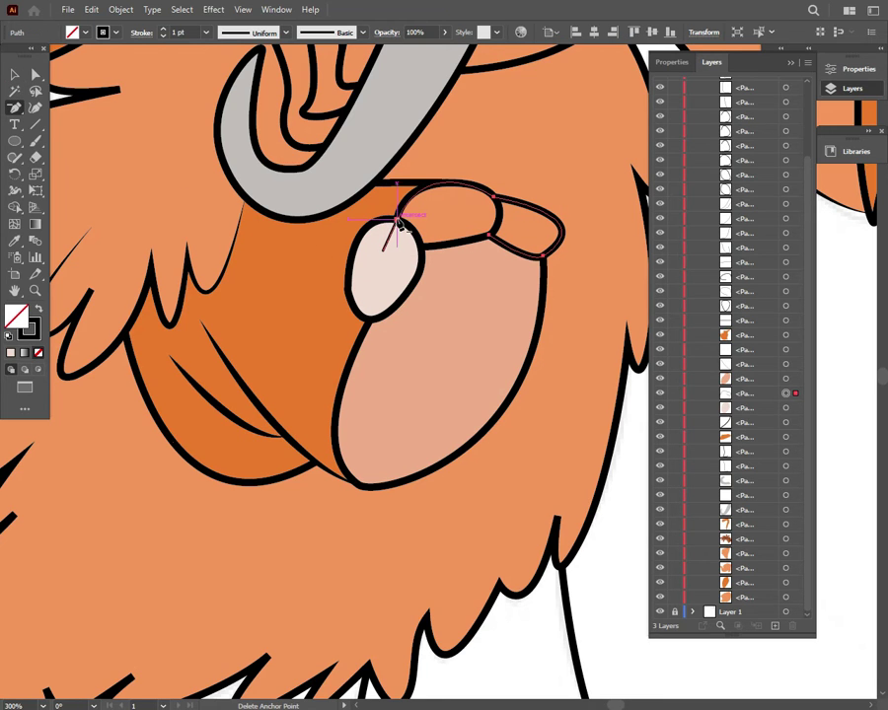
click(394, 229)
click(387, 241)
click(558, 376)
click(17, 74)
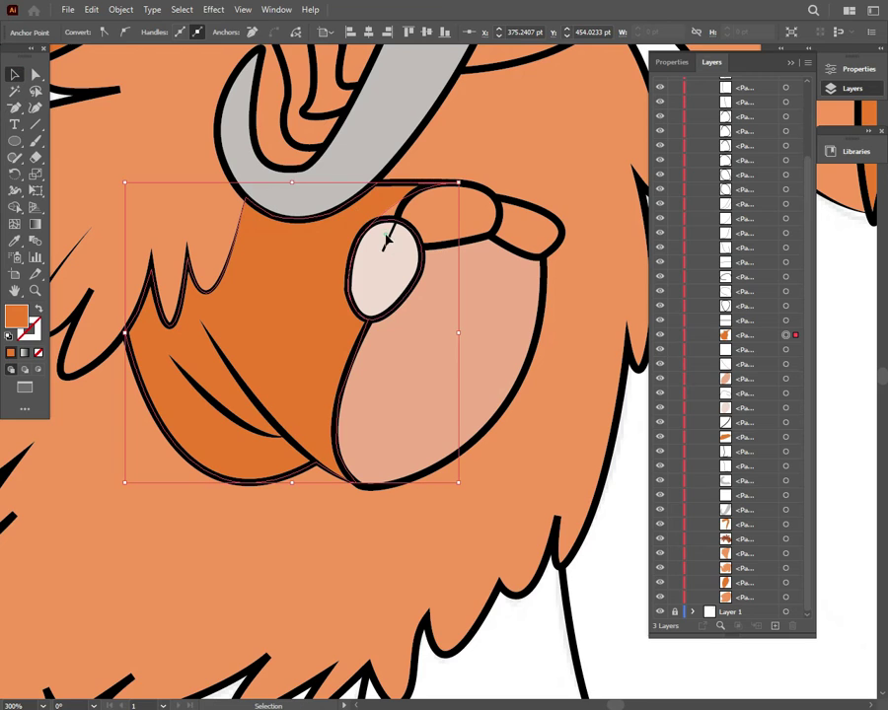
key(ctrl+z)
key(minus)
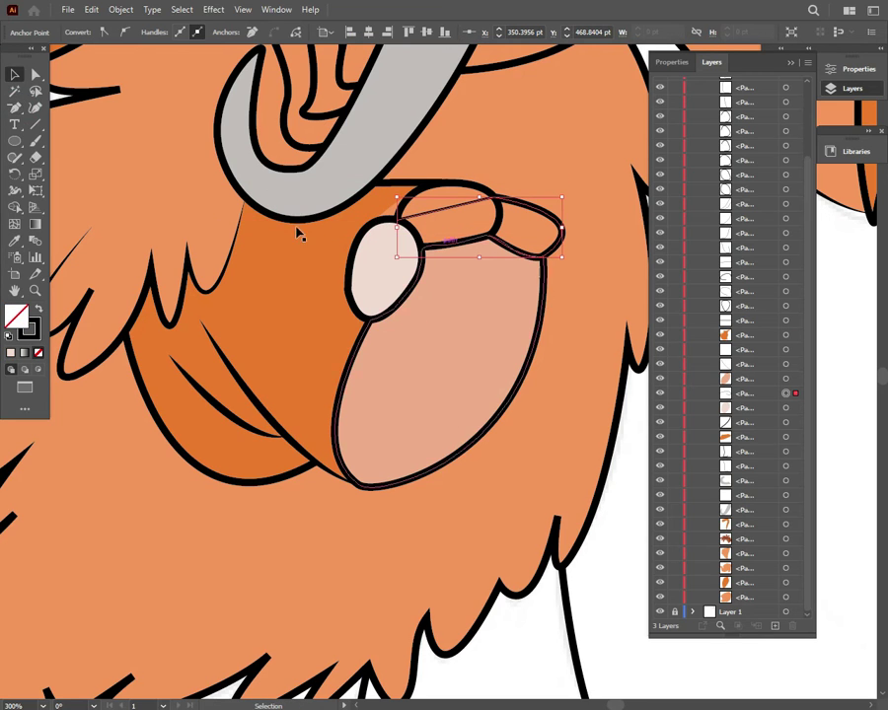
Extend the orange arm shape along the first toe and over the middle toe's top edge.
click(320, 251)
key(p)
click(376, 227)
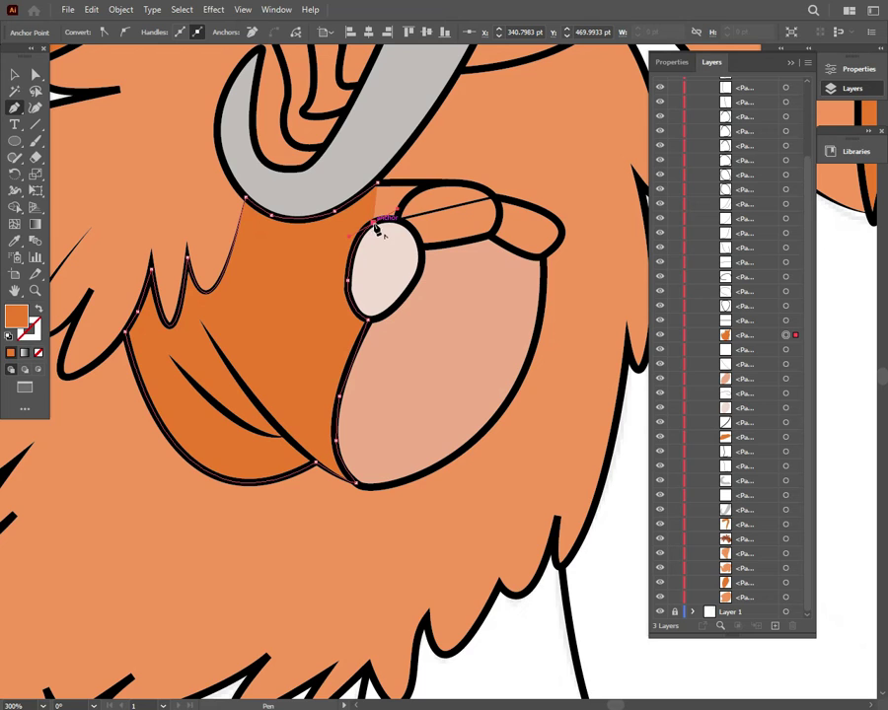
drag(400, 225, 397, 204)
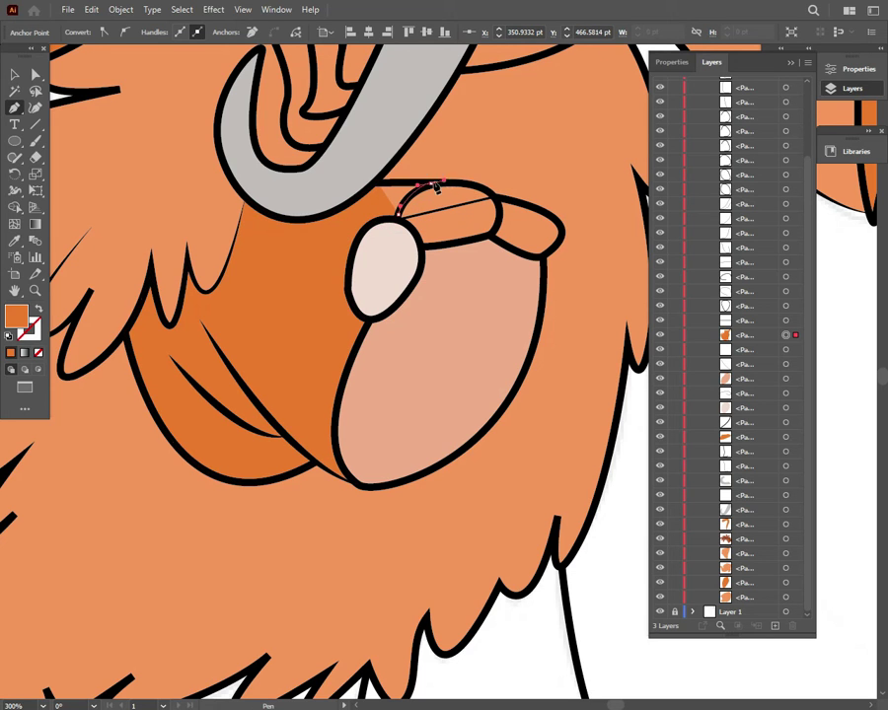
Retrace the outer toe path around the middle toe's top and close it along the lower edge.
ctrl+click(422, 217)
key(shift+x)
drag(410, 194, 428, 182)
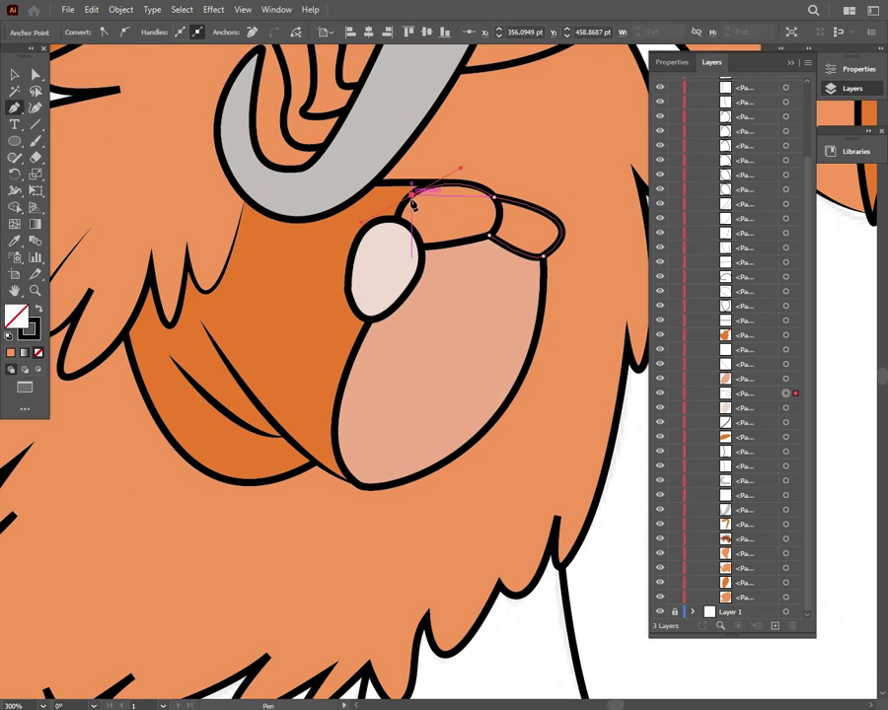
click(419, 247)
click(488, 234)
Fill the raised paw's joined middle and outer toe shape with the first toe's pale cream.
click(14, 239)
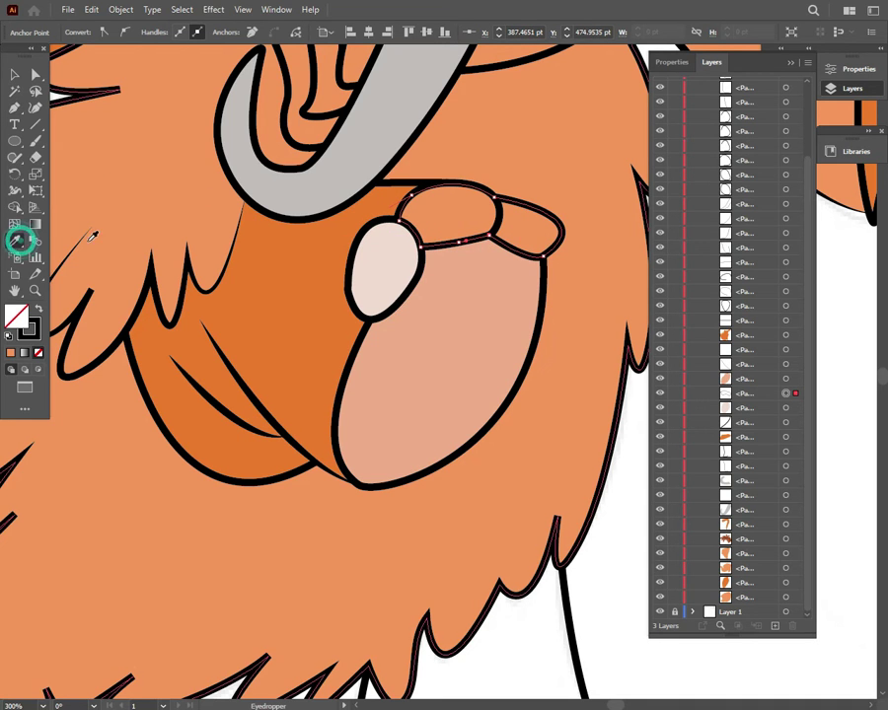
click(380, 267)
click(13, 73)
key(ctrl+shift+a)
key(ctrl+0)
key(ctrl+1)
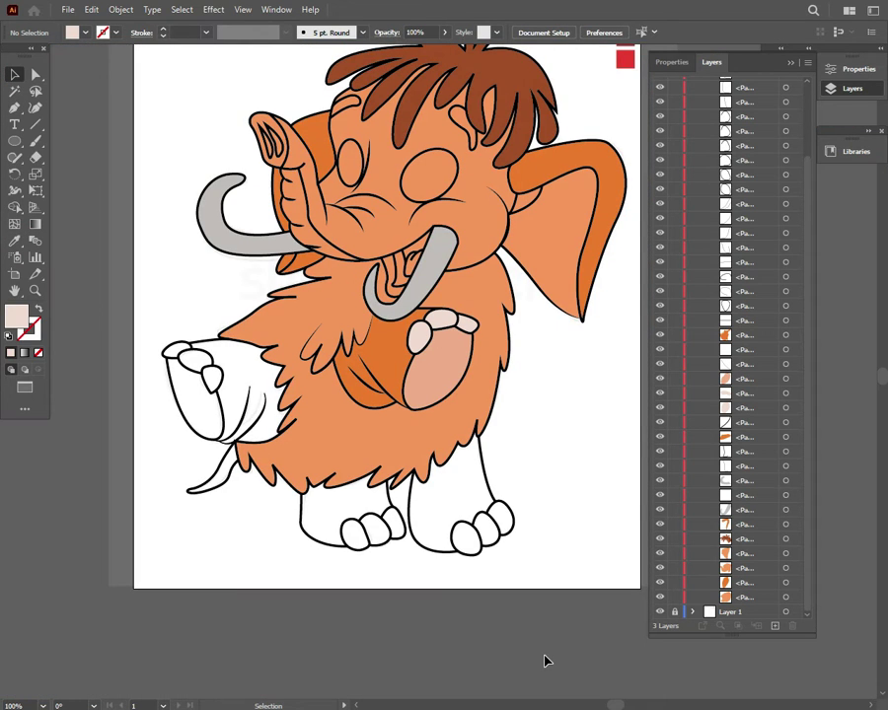
Fill the three toes of the right-hand standing foot with the raised paw's pale cream.
scroll(385, 316, right, 1)
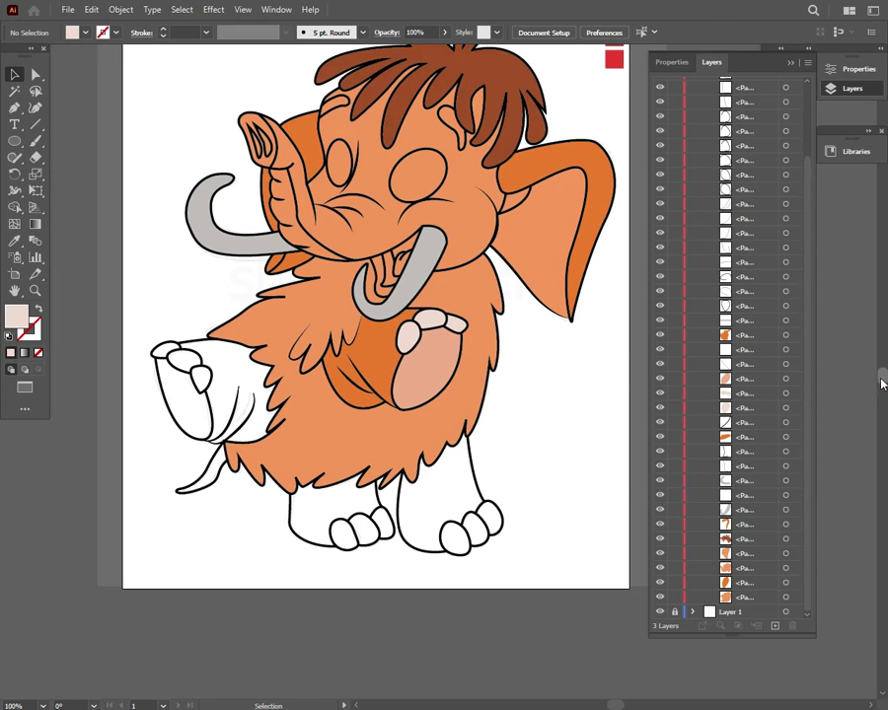
scroll(385, 316, up, 1)
drag(463, 596, 446, 590)
key(i)
click(419, 360)
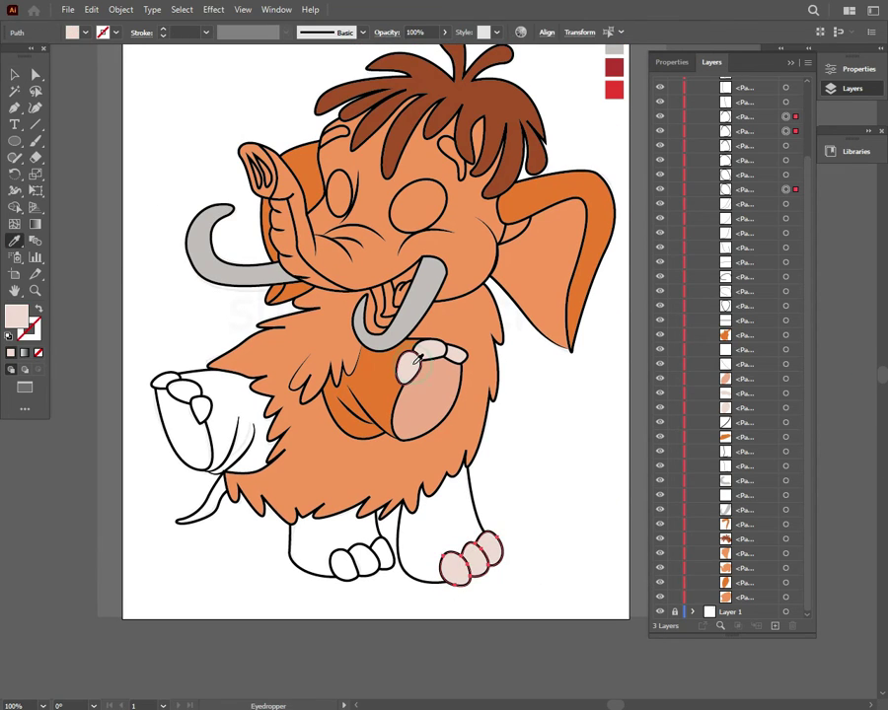
Fill all three toes of the raised foot on the left with the same pale cream.
click(148, 255)
drag(110, 263, 160, 381)
key(i)
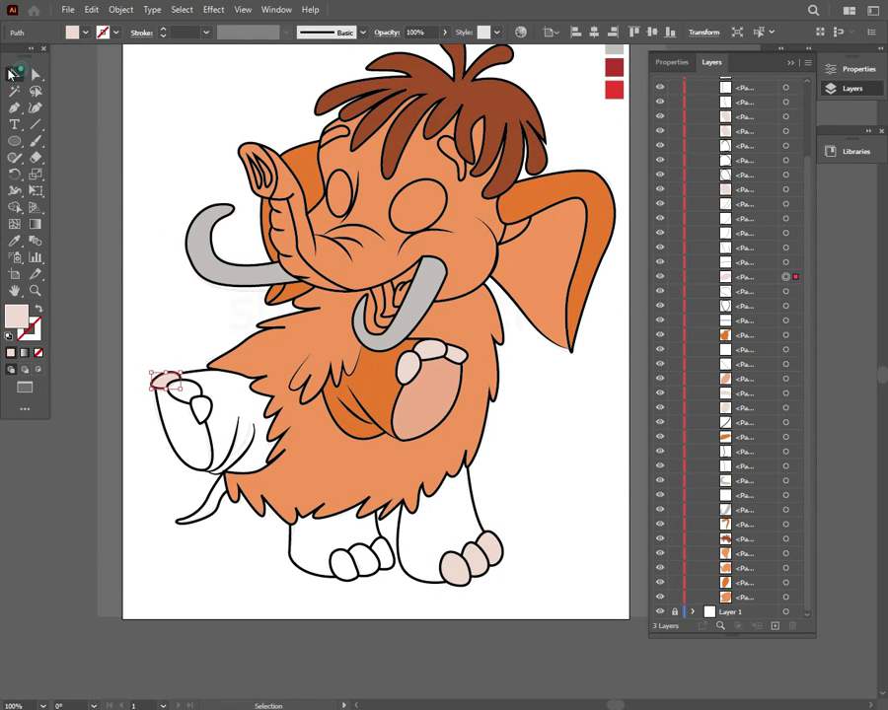
key(ctrl+shift+a)
drag(216, 400, 182, 384)
click(15, 240)
click(418, 360)
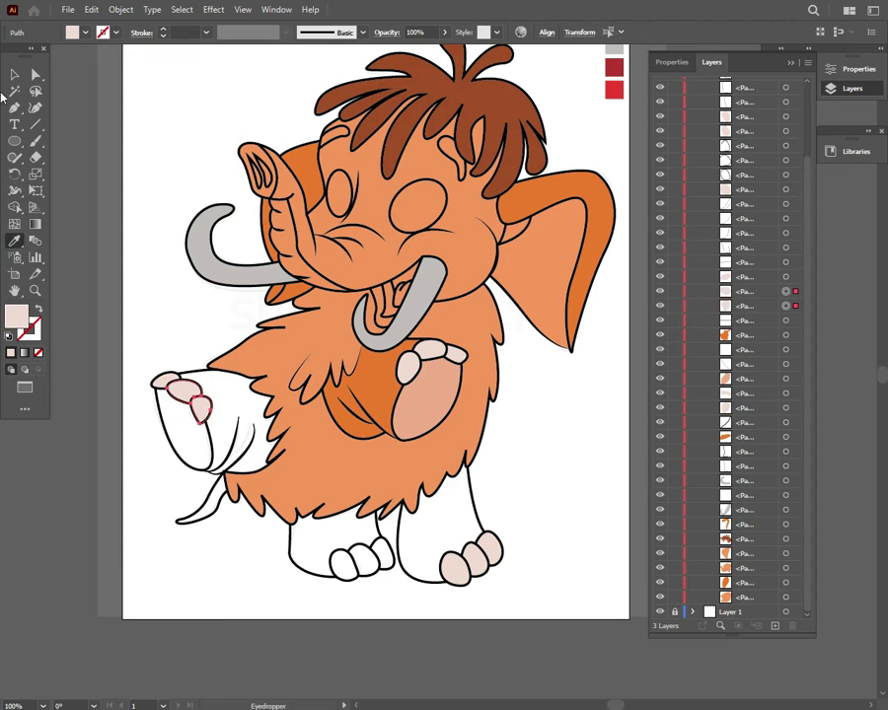
Fill the three toes of the left-hand standing foot with the pale cream.
key(ctrl+shift+a)
key(v)
mouse_move(388, 578)
mouse_down()
mouse_move(369, 579)
mouse_move(390, 572)
mouse_move(389, 585)
mouse_up()
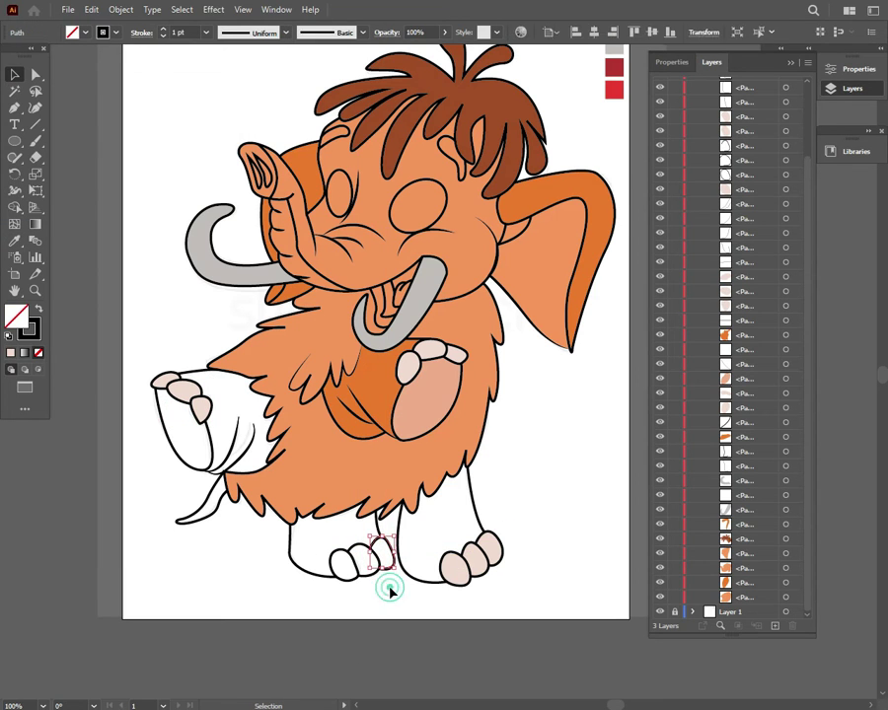
key(i)
click(13, 74)
click(164, 121)
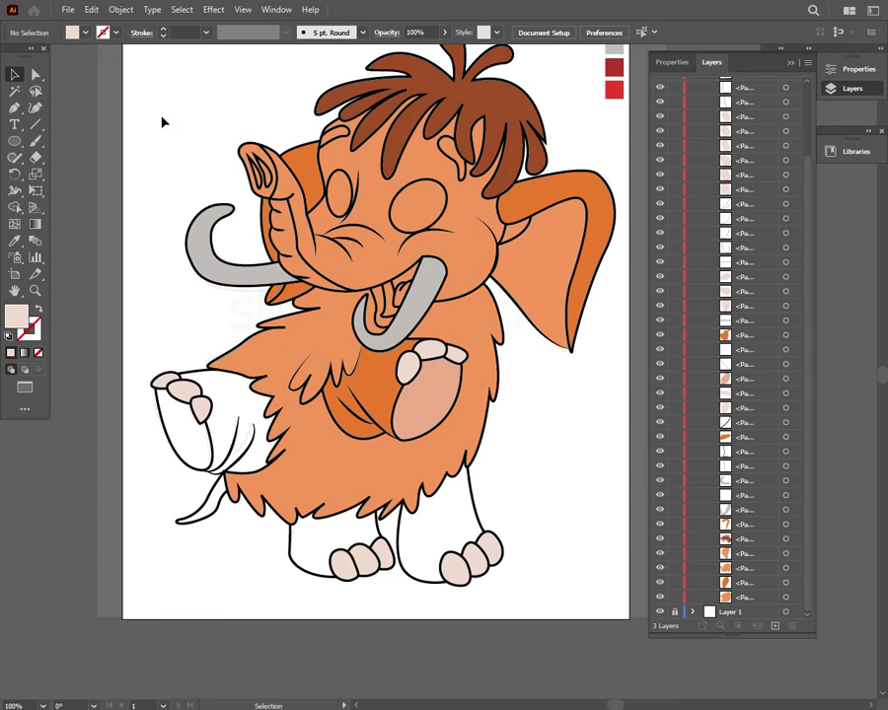
Close the right-hand standing leg behind the fur and toes, fill it dark orange and place it at the bottom of Layer 2.
click(397, 570)
drag(445, 586, 482, 546)
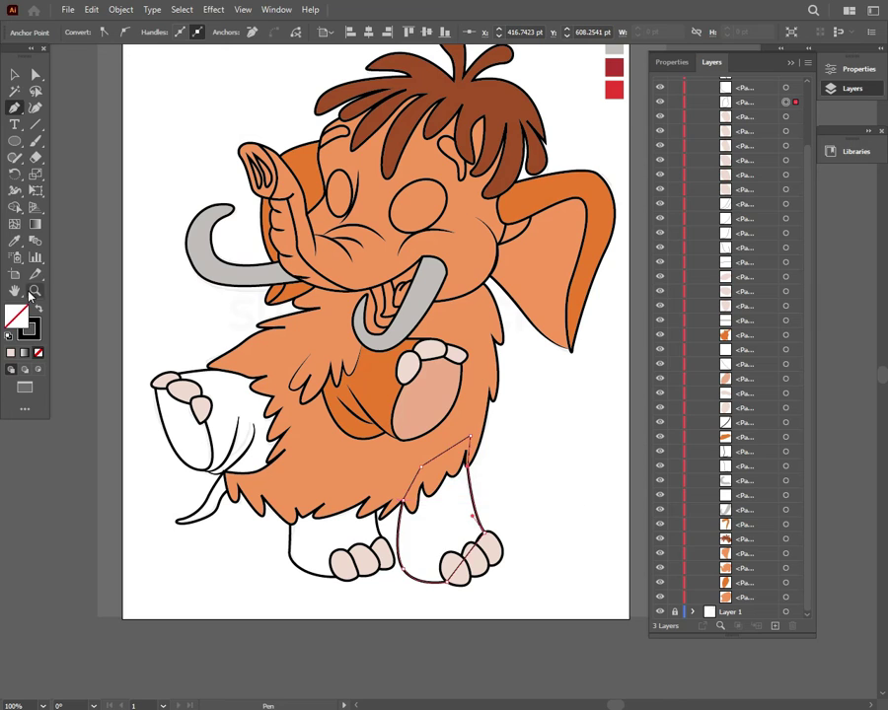
key(i)
click(213, 334)
key(v)
drag(742, 102, 750, 588)
click(590, 537)
Close the left-hand standing leg behind the fur and toes, fill it dark orange and place it at the bottom of Layer 2.
key(p)
click(276, 500)
click(332, 503)
drag(380, 486, 379, 513)
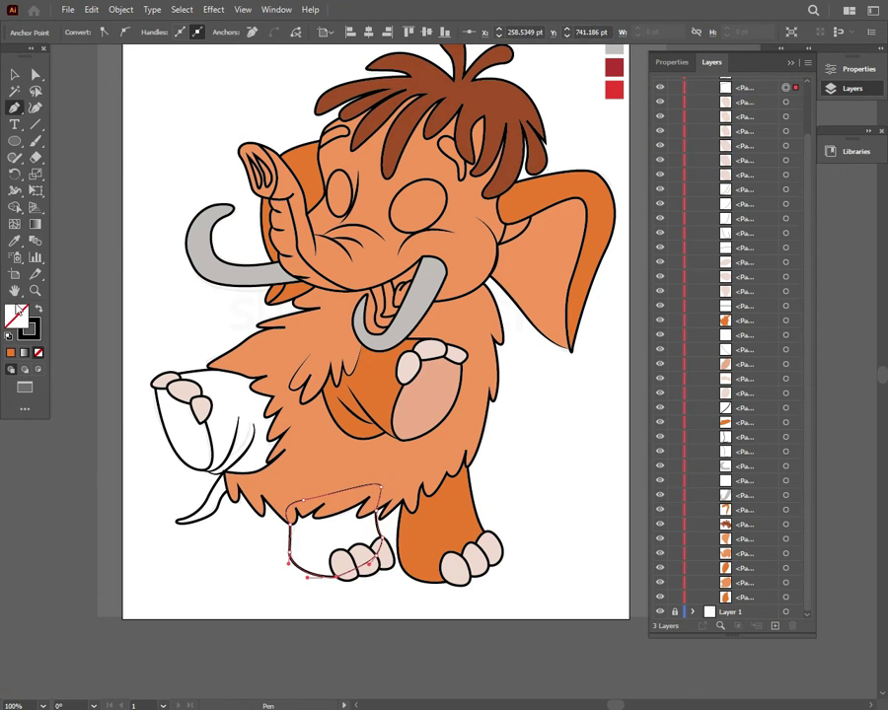
key(i)
click(227, 384)
key(v)
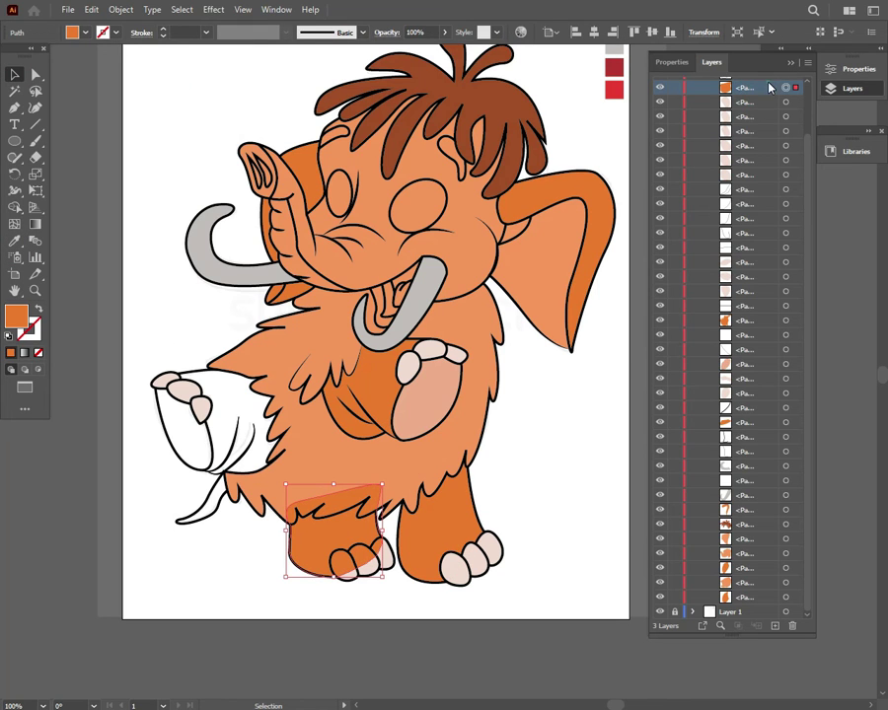
drag(742, 614, 742, 604)
click(568, 527)
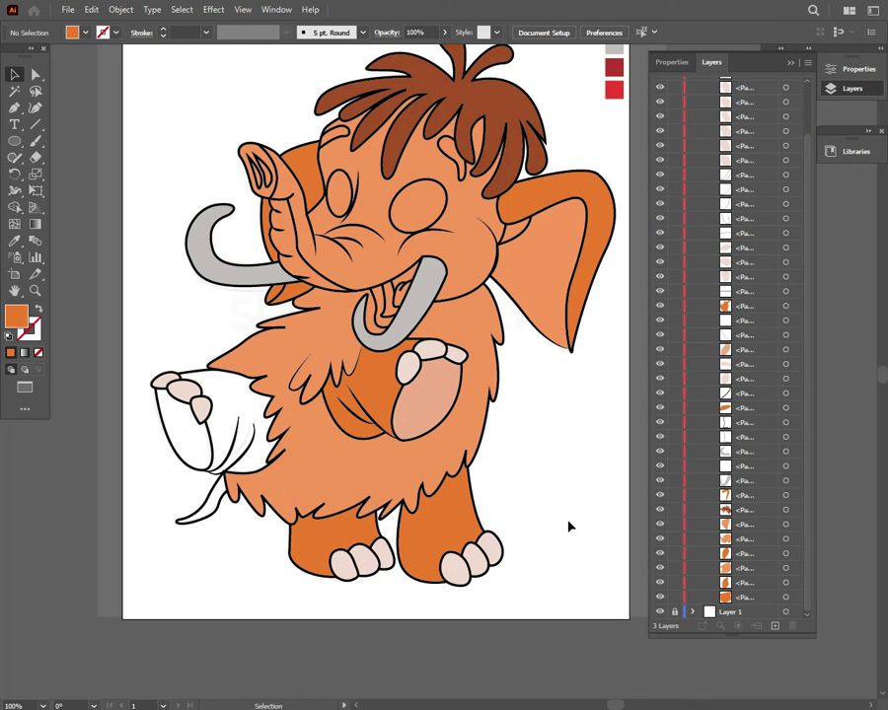
Close the raised foot's sole beneath its toes, fill it with the paw pad's peach and move it down the layer stack.
click(212, 464)
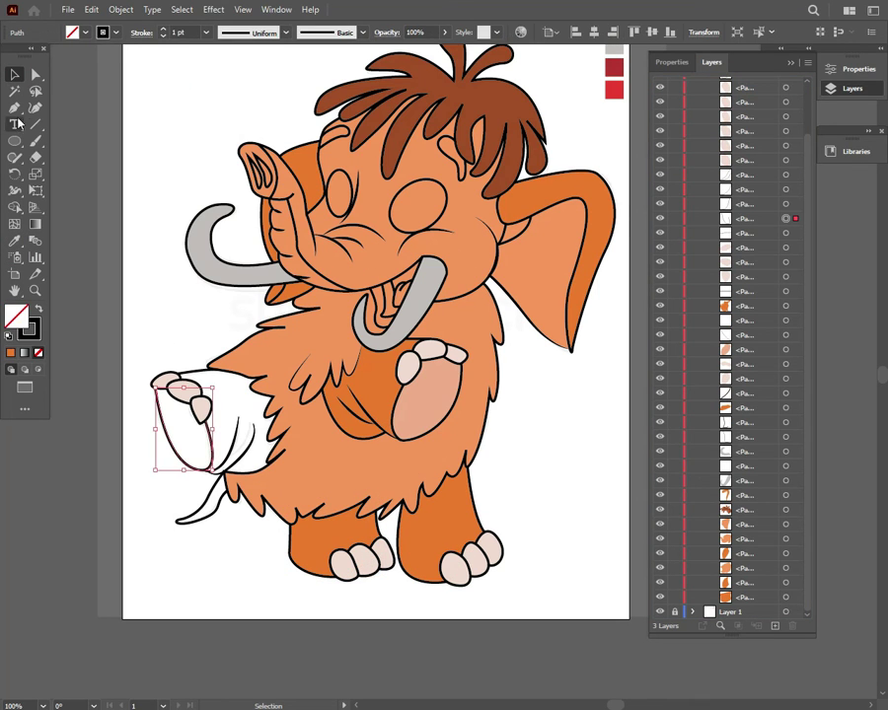
click(154, 388)
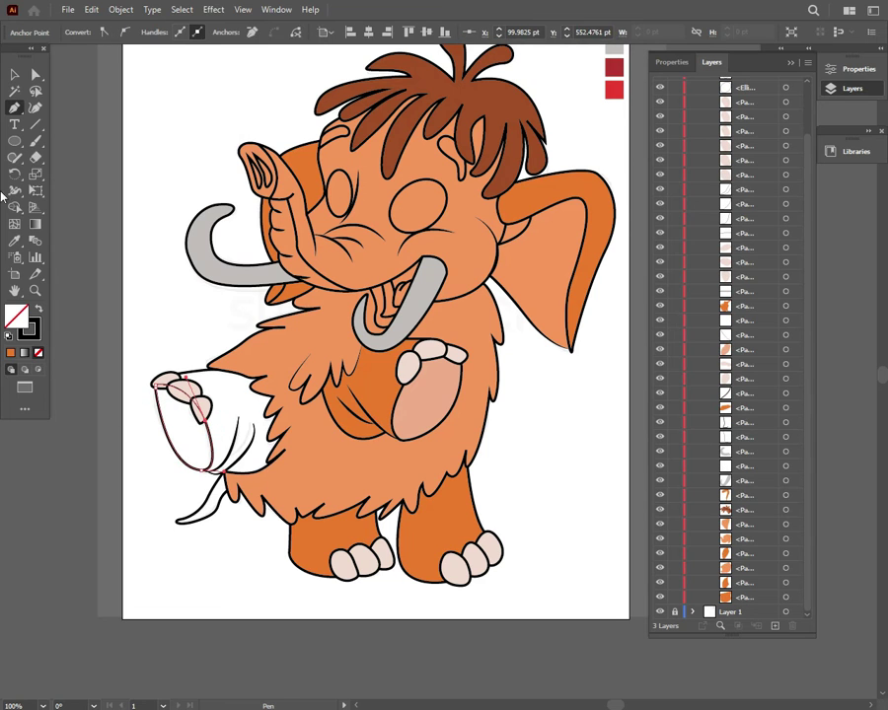
key(i)
click(426, 394)
key(v)
scroll(730, 345, up, 2)
drag(742, 112, 815, 564)
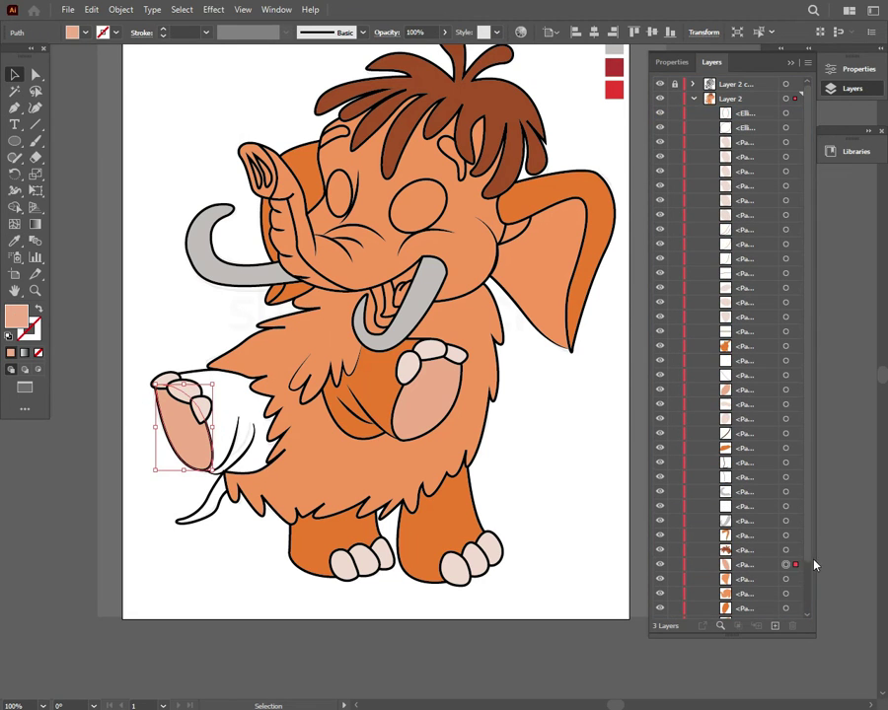
click(641, 589)
Extend the raised leg's outline behind the toes, sole and body fur into a closed shape.
click(197, 372)
click(269, 362)
click(293, 414)
drag(217, 470, 279, 476)
key(ctrl+plus)
key(ctrl+plus)
key(ctrl+plus)
key(ctrl+plus)
mouse_move(225, 478)
mouse_down()
mouse_move(412, 364)
mouse_move(347, 373)
mouse_move(281, 356)
mouse_move(304, 339)
mouse_move(357, 85)
mouse_up()
key(ctrl+plus)
key(ctrl+plus)
key(ctrl+minus)
key(ctrl+minus)
key(ctrl+minus)
Fill the raised leg shape with dark orange and send it behind the toes, sole and body.
key(i)
click(533, 434)
key(a)
click(247, 271)
key(ctrl+0)
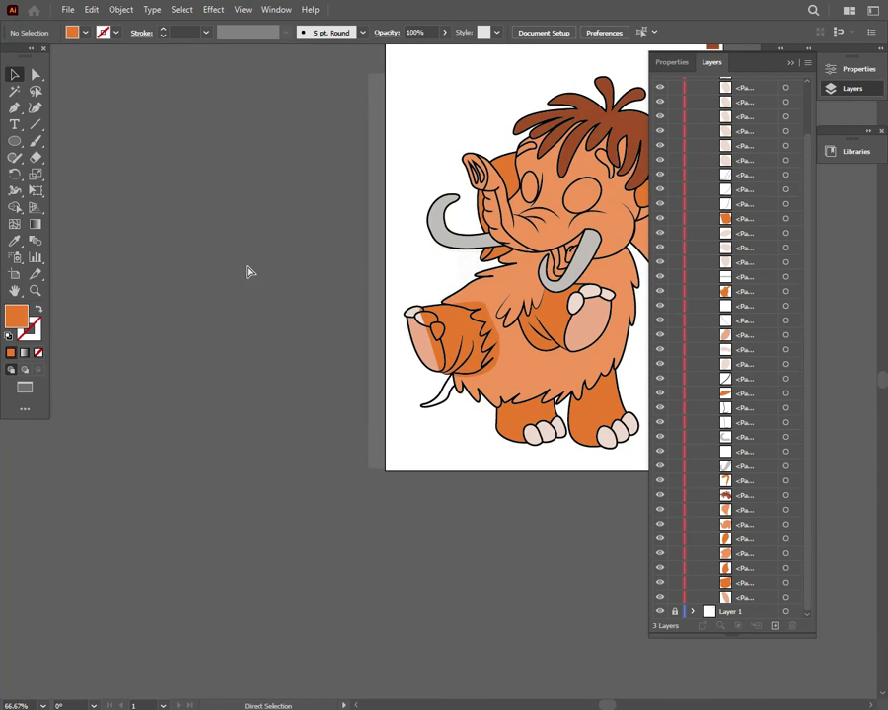
click(306, 449)
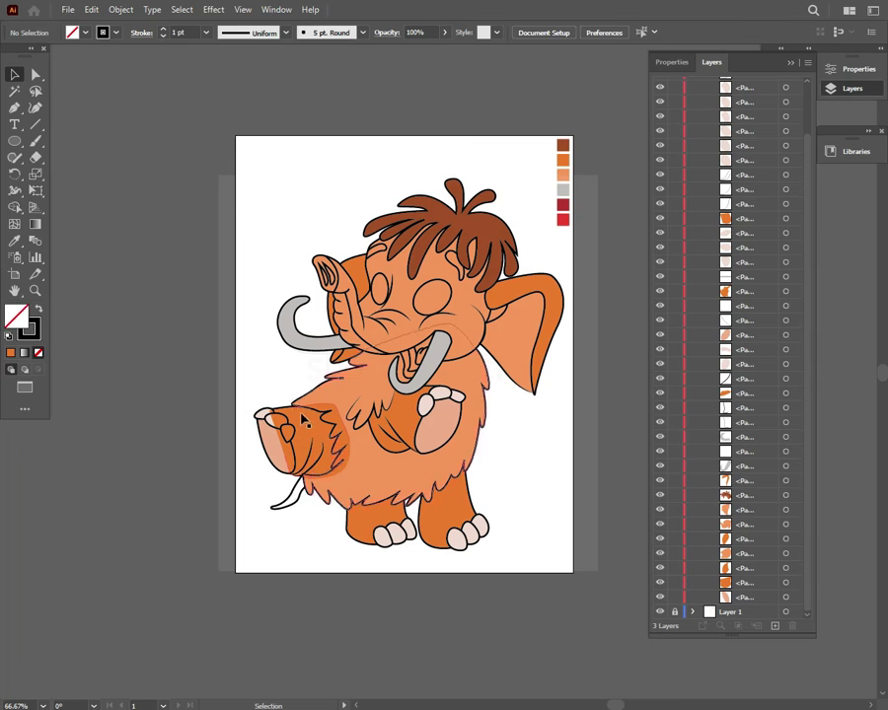
key(ctrl+shift+bracketleft)
click(564, 529)
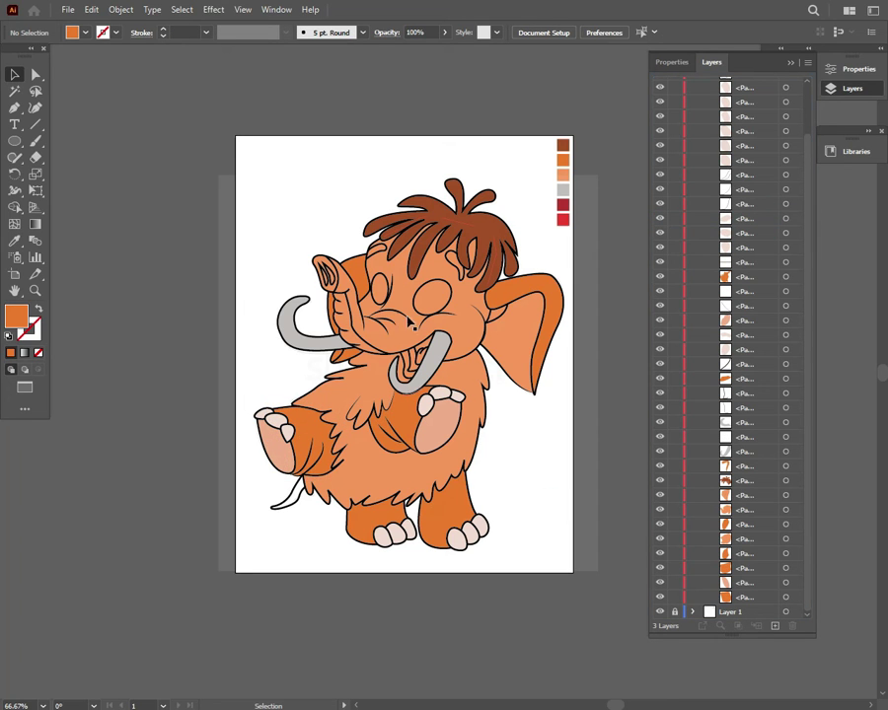
Close the tail outline at its base and fill it with the raised leg's dark orange.
click(289, 506)
key(ctrl+equal)
key(ctrl+equal)
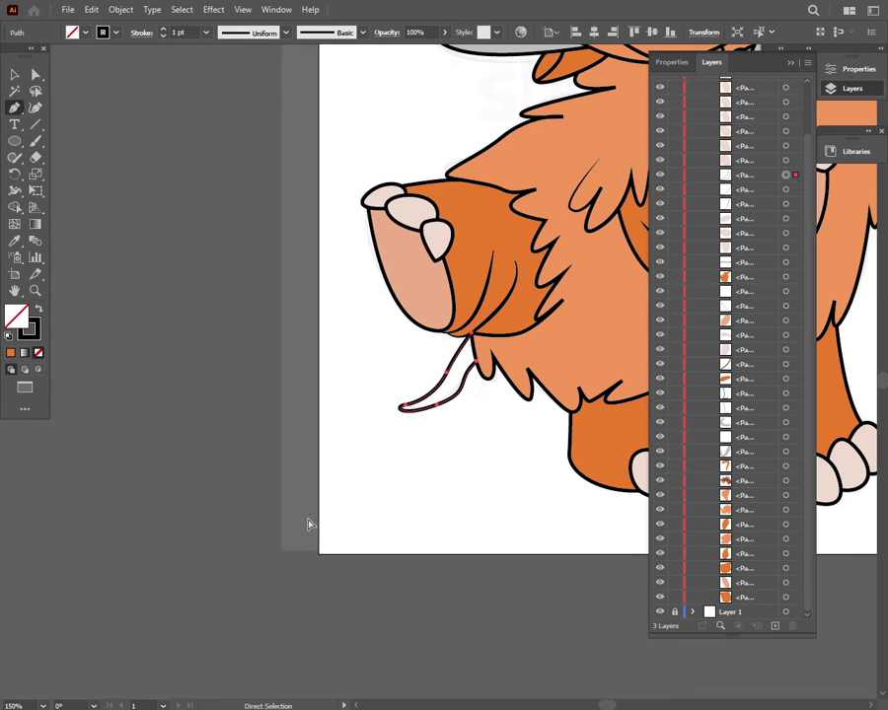
click(474, 338)
click(474, 247)
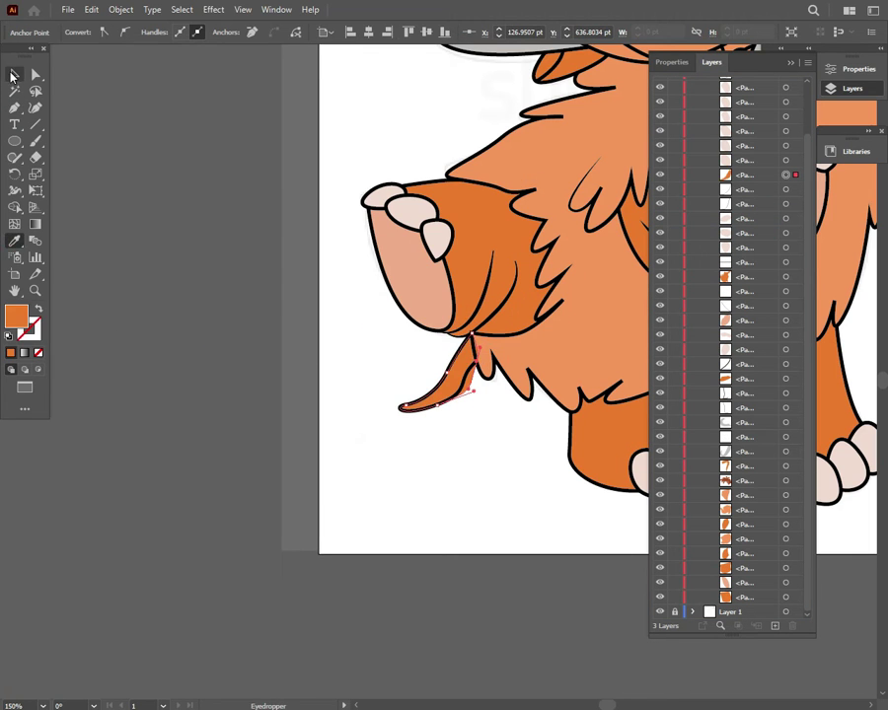
ctrl+click(474, 407)
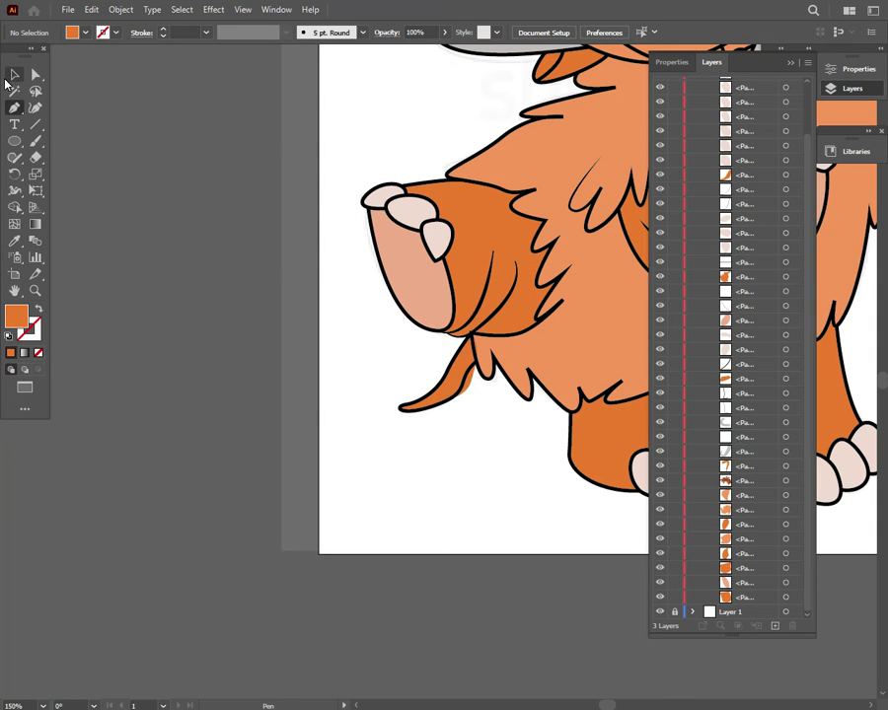
Redraw the tail shape from behind the fur along its lower edge to the tip so the fill follows the line art.
key(ctrl+z)
click(465, 338)
drag(471, 336, 456, 363)
scroll(456, 363, up, 4)
drag(441, 421, 412, 446)
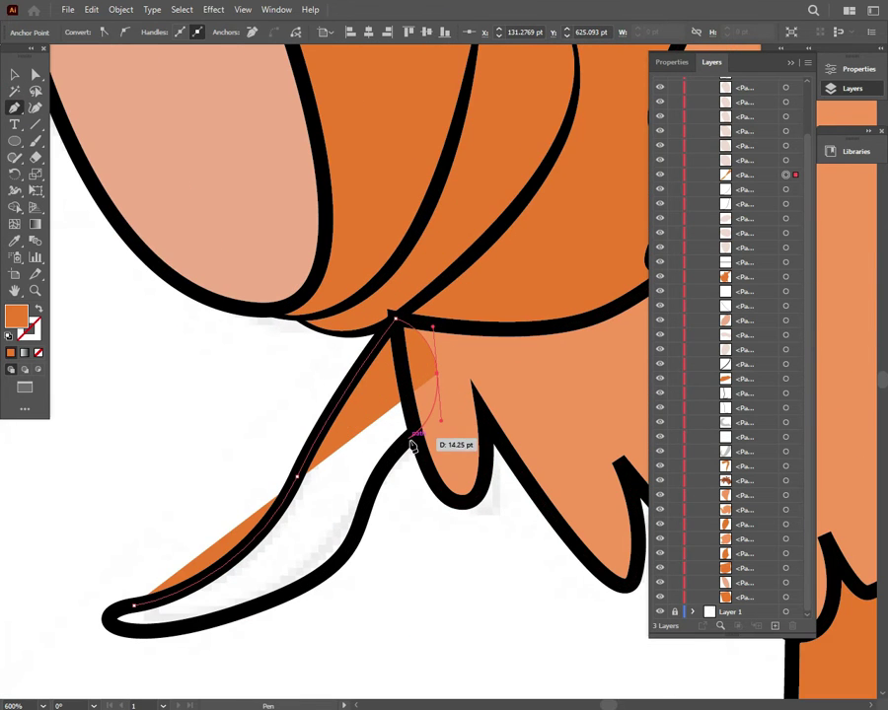
click(394, 449)
drag(367, 505, 365, 529)
click(330, 569)
drag(234, 614, 236, 616)
mouse_move(124, 631)
mouse_down()
mouse_move(114, 634)
mouse_move(120, 611)
mouse_up()
Move the tail shape to the bottom of Layer 2, behind the body fur.
key(v)
click(759, 176)
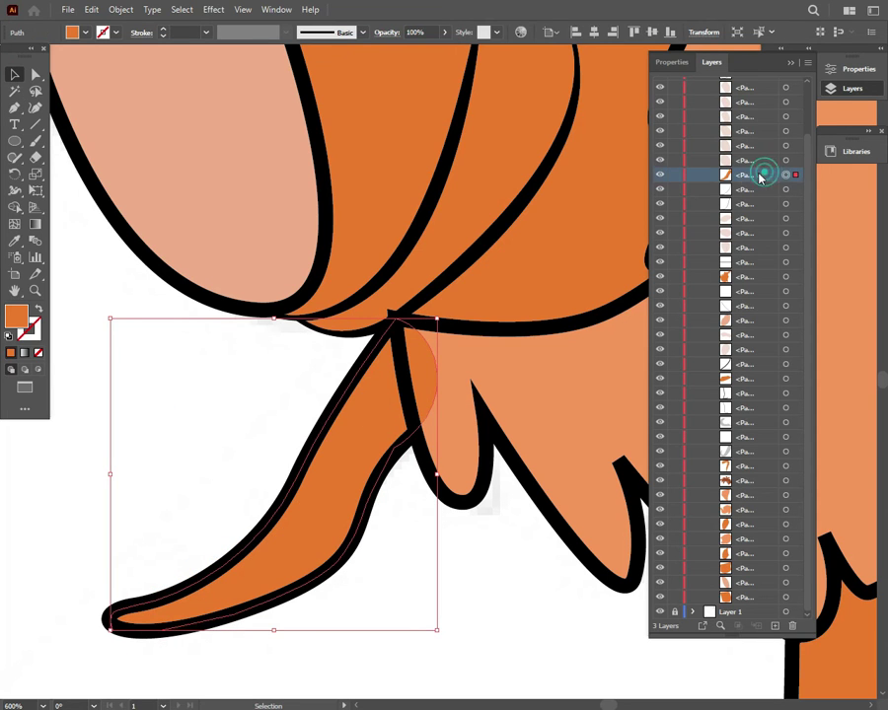
click(515, 595)
Examine the coloured mammoth as a whole, and up close around the mouth, tusk and raised paw.
scroll(515, 595, down, 5)
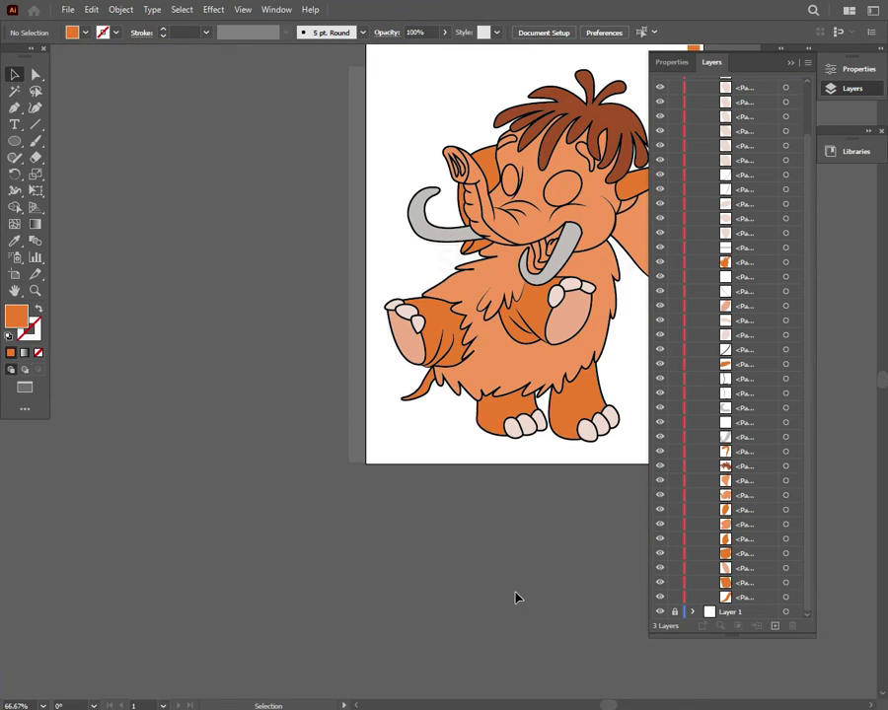
scroll(515, 595, right, 3)
scroll(515, 595, up, 3)
scroll(881, 508, down, 2)
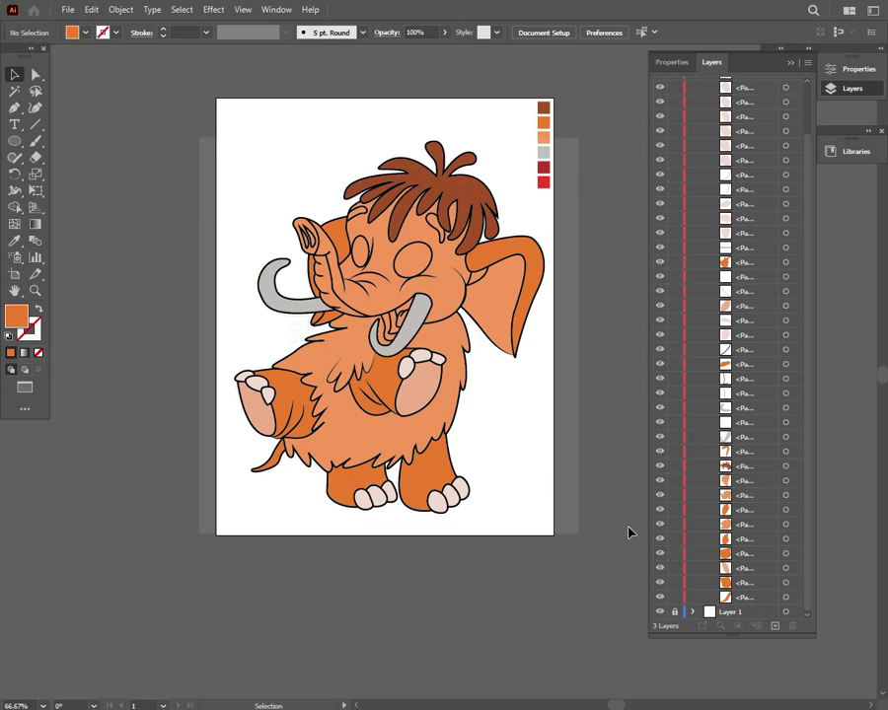
key(ctrl+equal)
key(ctrl+equal)
key(ctrl+equal)
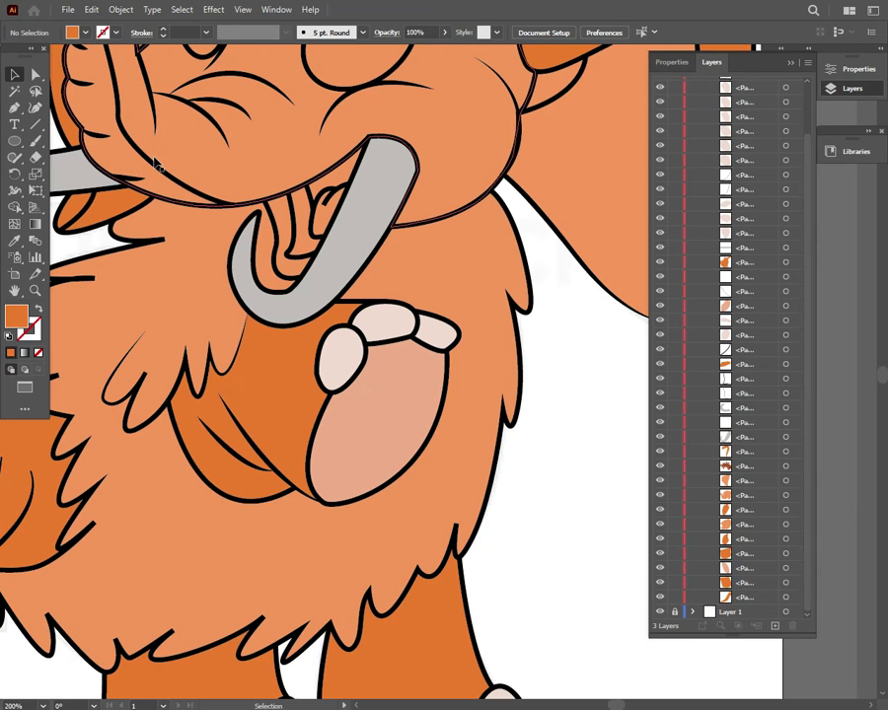
key(a)
key(ctrl+equal)
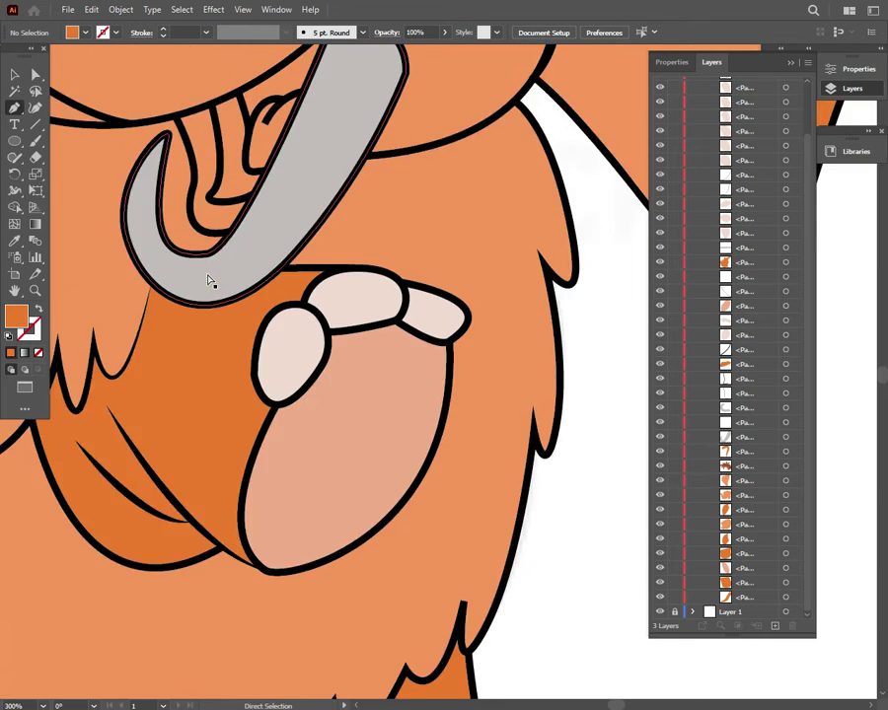
Trace the lower lip between the mouth line art and the curled tusk as a closed shape filled dark orange.
key(p)
drag(178, 126, 198, 181)
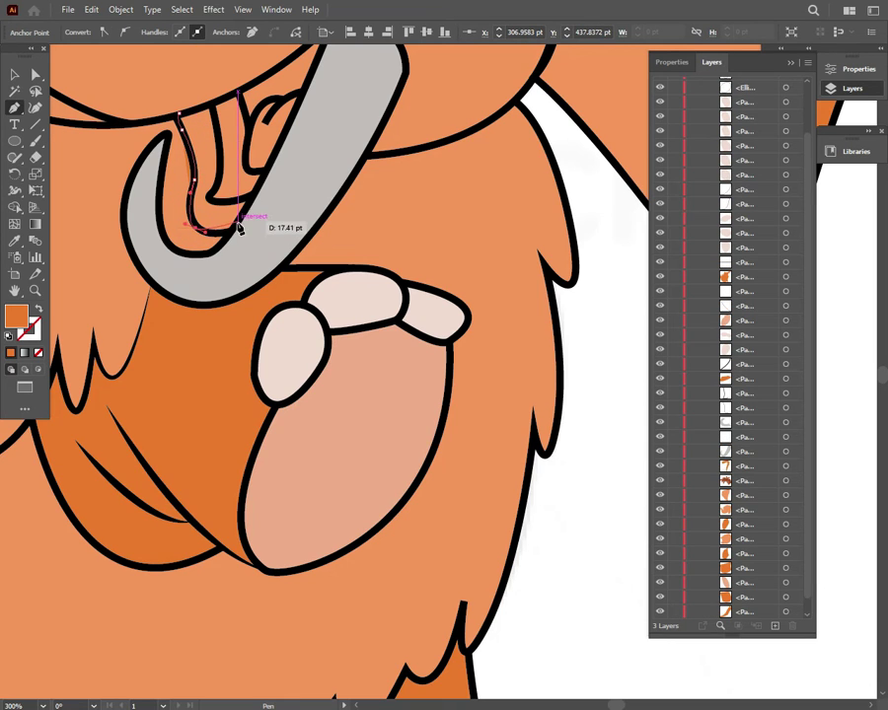
drag(237, 213, 250, 201)
drag(184, 198, 215, 194)
drag(209, 100, 203, 113)
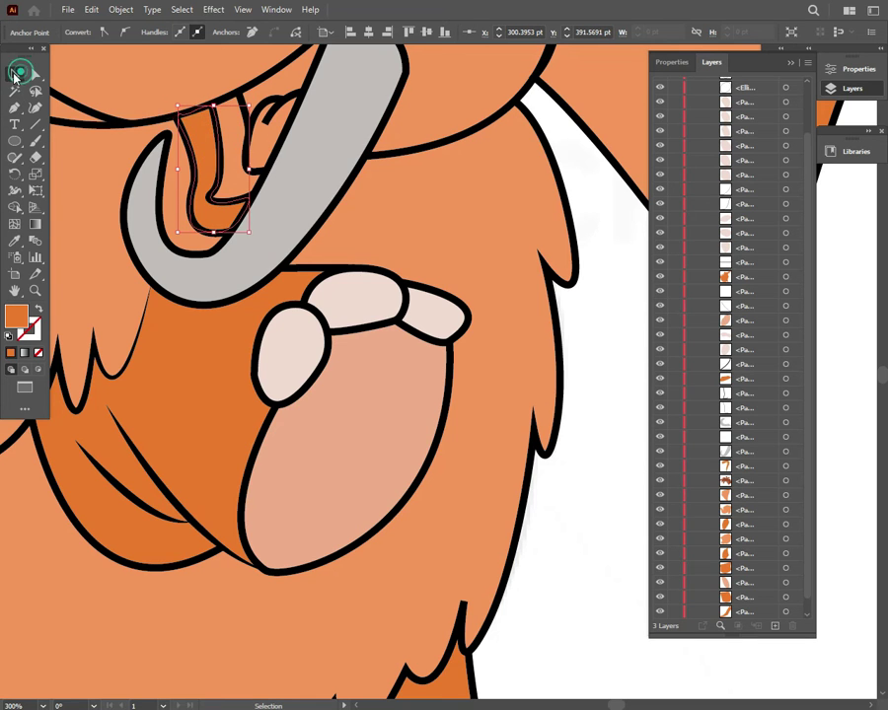
click(15, 74)
click(583, 457)
scroll(497, 426, down, 3)
scroll(498, 428, up, 3)
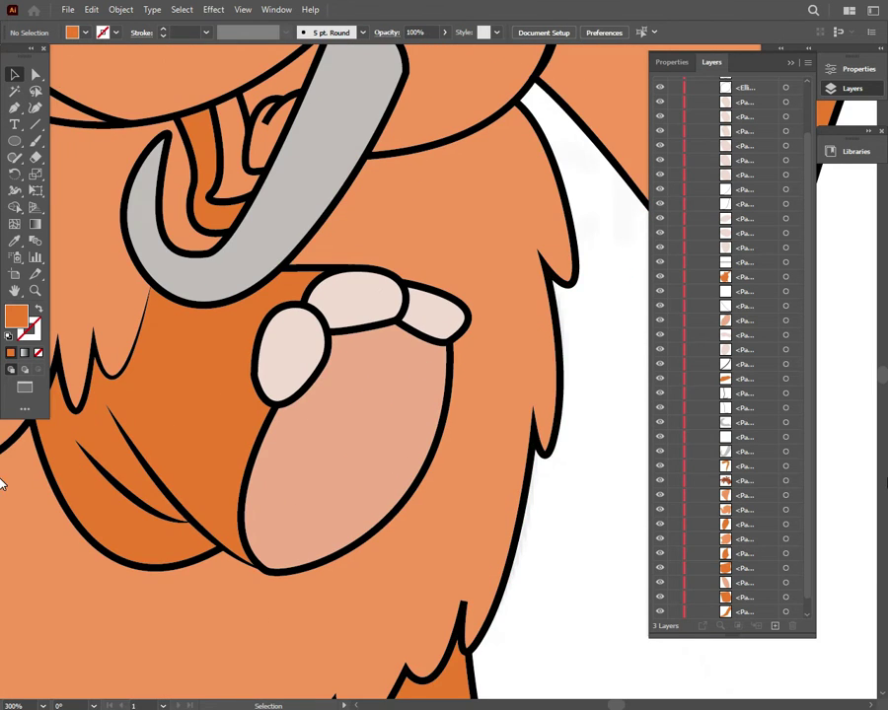
Trace the tongue beside the tusk as a closed shape and fill it with the palette's bright red.
scroll(375, 369, up, 5)
click(15, 107)
drag(302, 319, 259, 345)
drag(246, 403, 254, 392)
drag(302, 319, 307, 316)
click(19, 234)
key(ctrl+1)
click(469, 431)
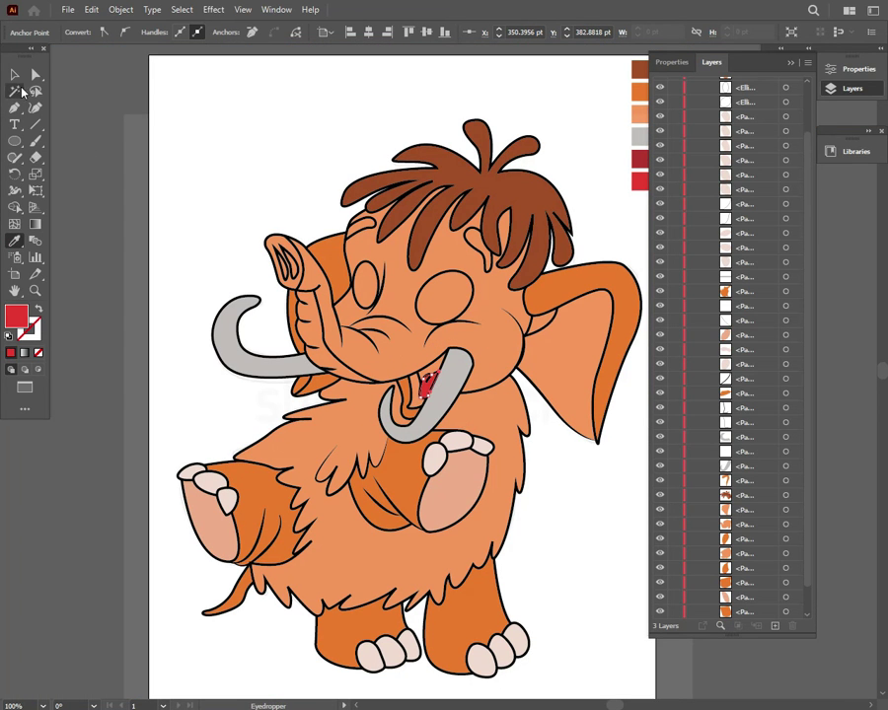
key(v)
click(243, 160)
Trace the inner mouth strip between lip and tongue and fill it with the palette's dark red.
key(ctrl+plus)
key(ctrl+plus)
key(ctrl+plus)
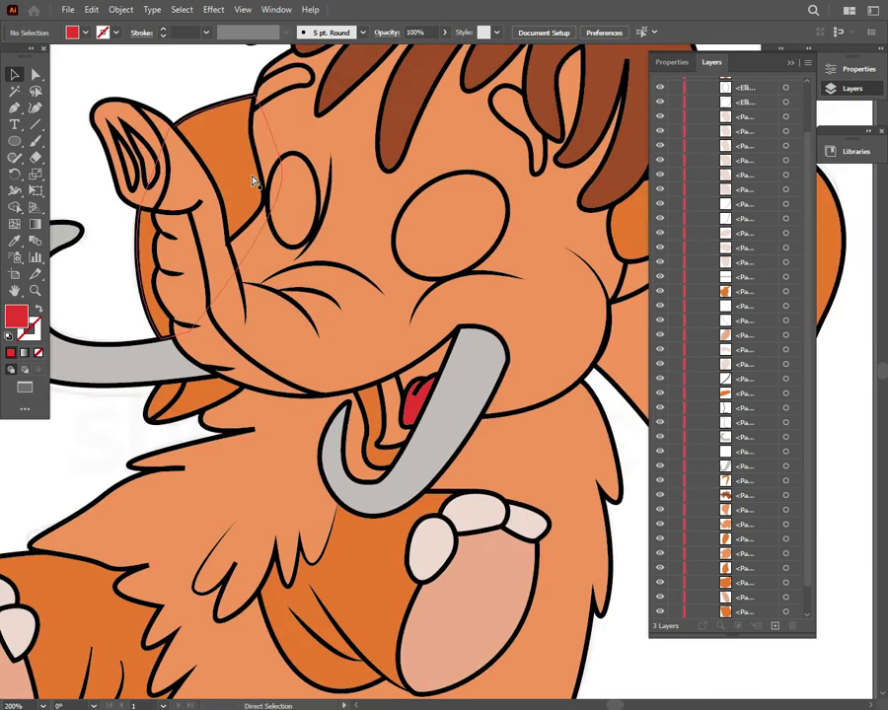
click(351, 389)
drag(359, 376, 385, 393)
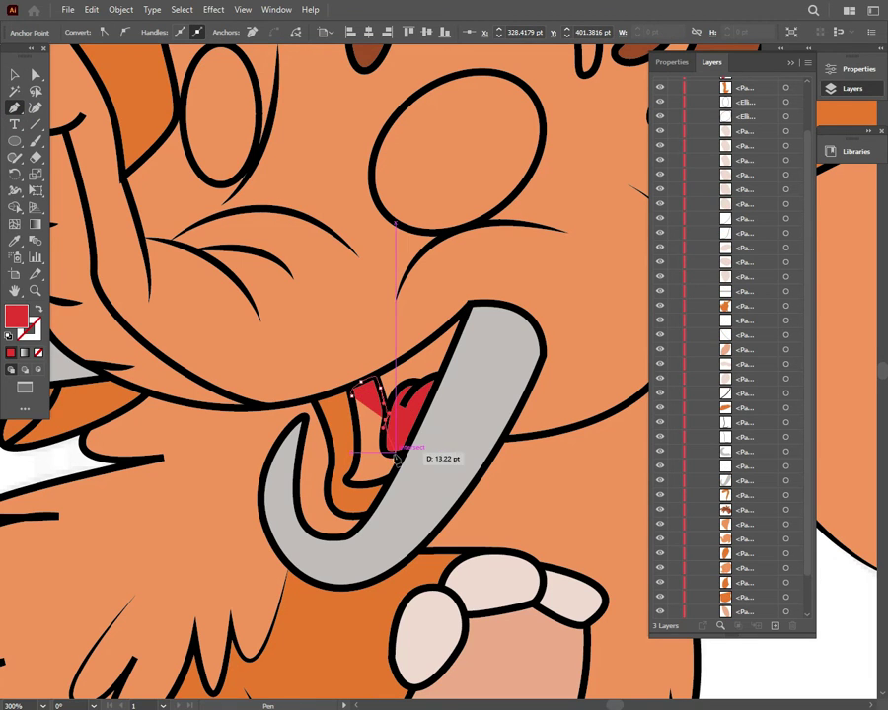
drag(375, 475, 355, 431)
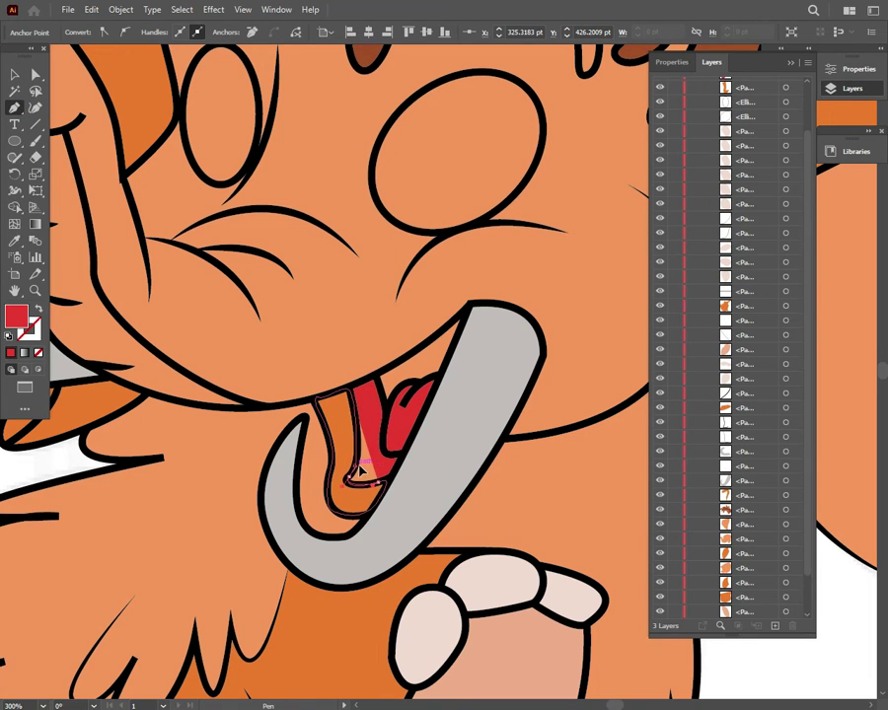
key(ctrl+0)
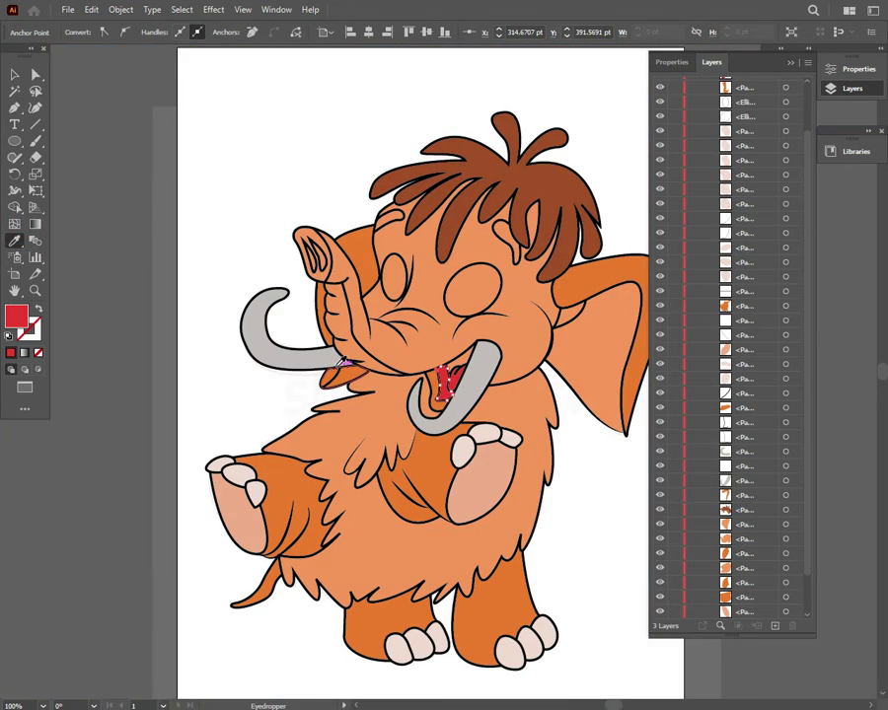
key(ctrl+1)
click(578, 158)
key(v)
click(246, 116)
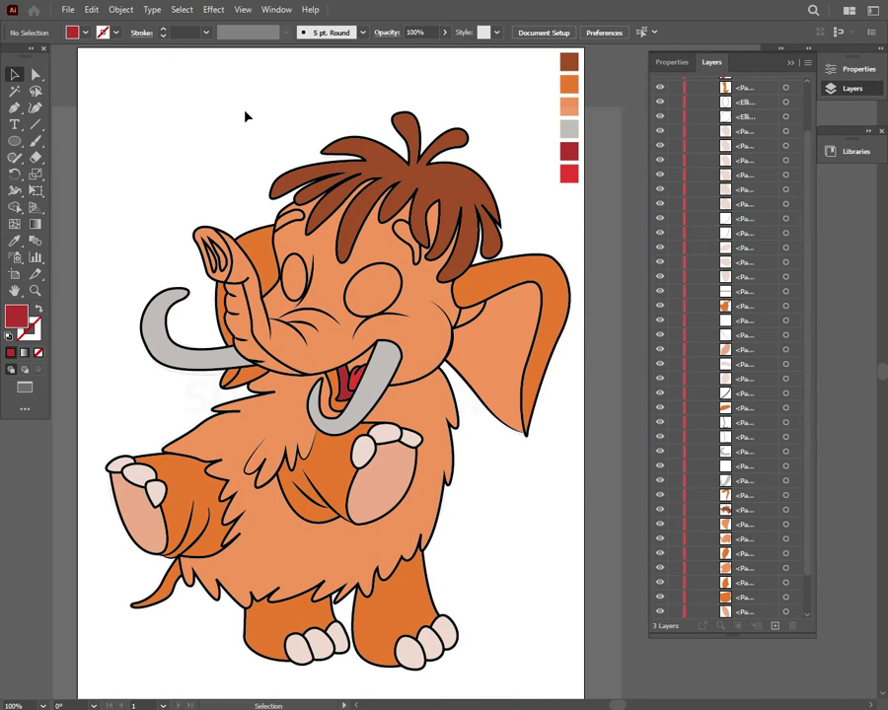
Copy the trunk's nostril outlines from Layer 2 copy into Layer 2 and lock Layer 2 copy.
key(ctrl+equal)
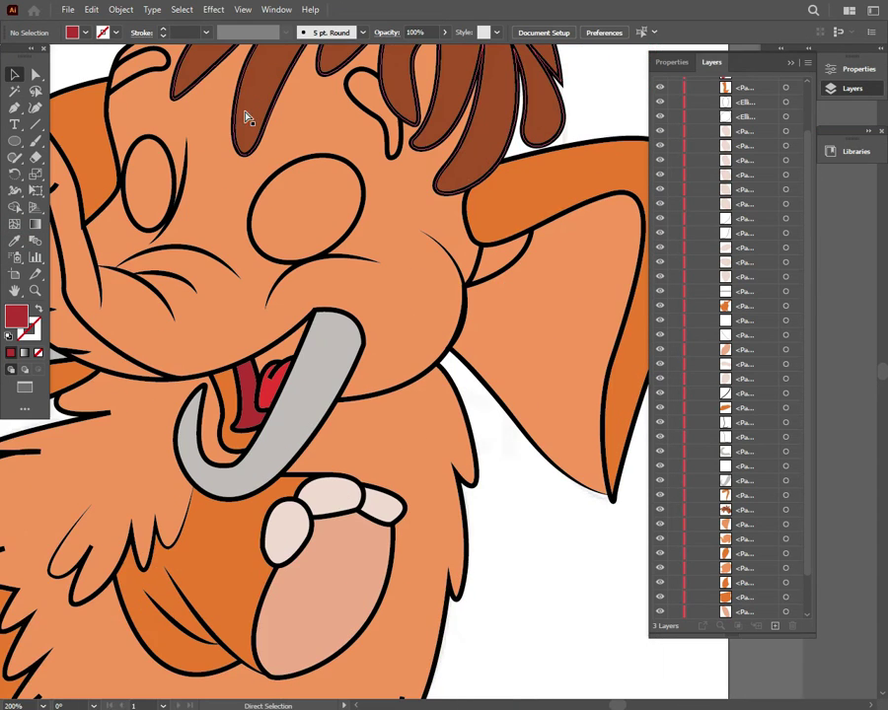
key(ctrl+equal)
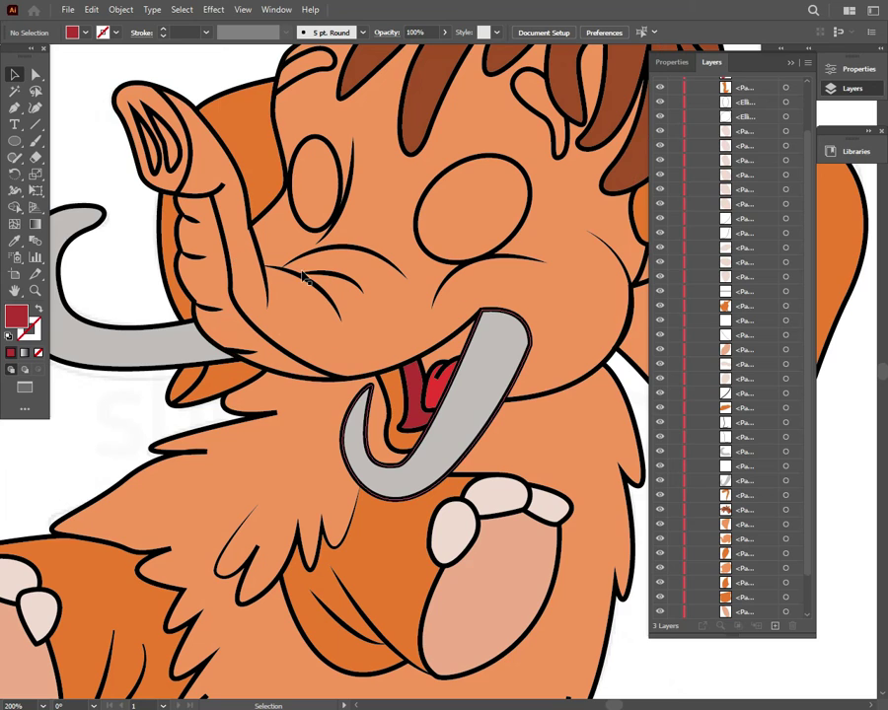
drag(808, 277, 807, 89)
click(693, 99)
click(175, 195)
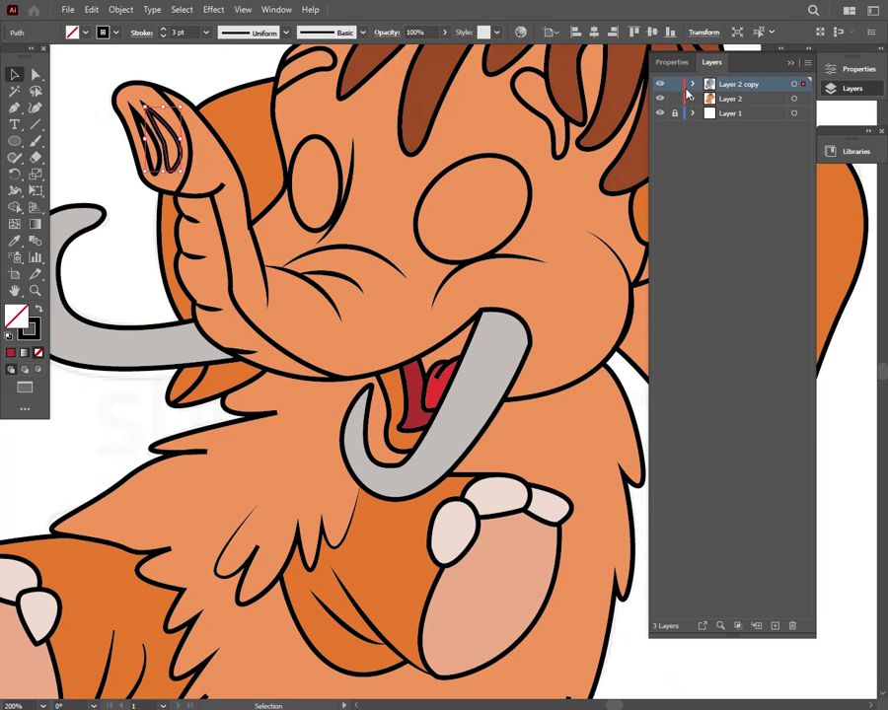
click(769, 176)
scroll(761, 161, down, 1)
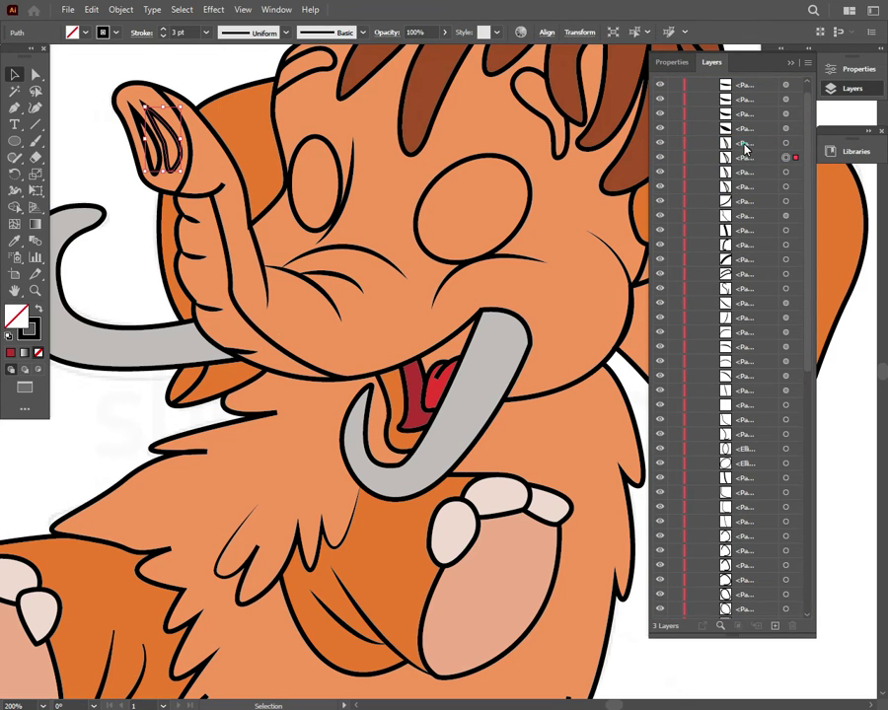
scroll(743, 615, down, 14)
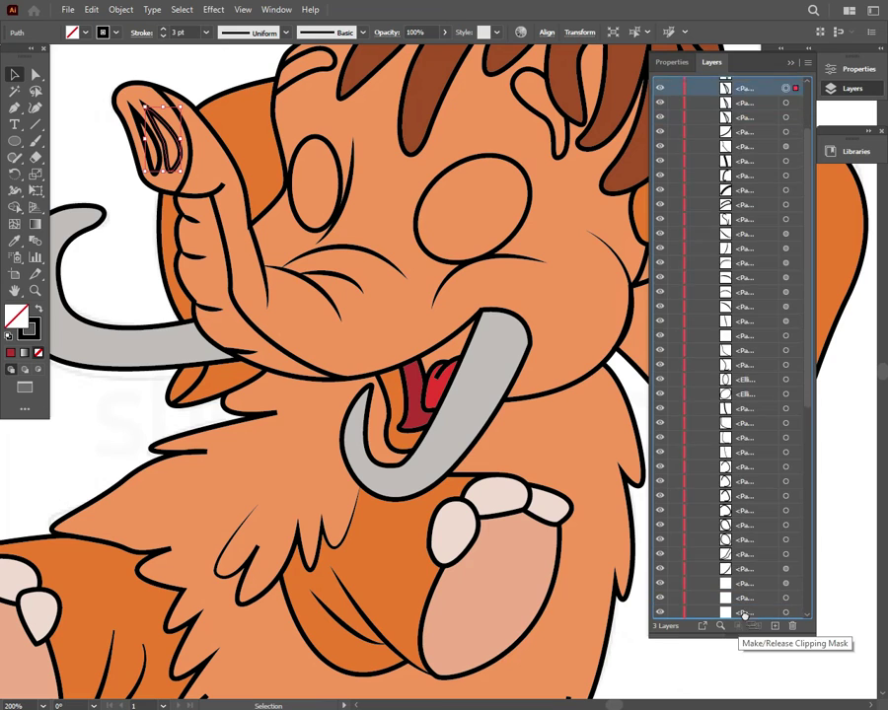
scroll(750, 606, down, 10)
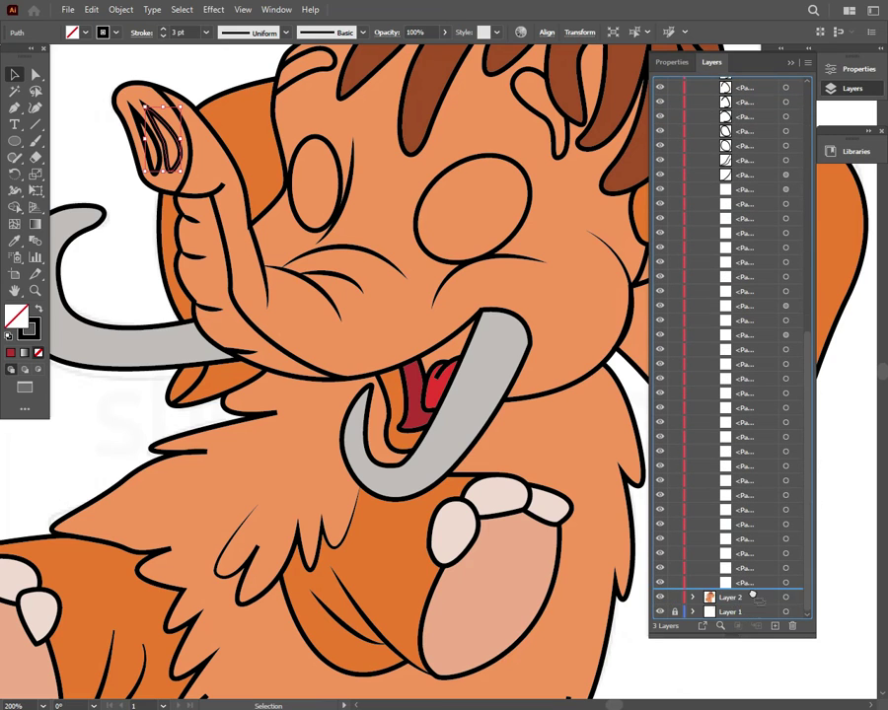
click(64, 360)
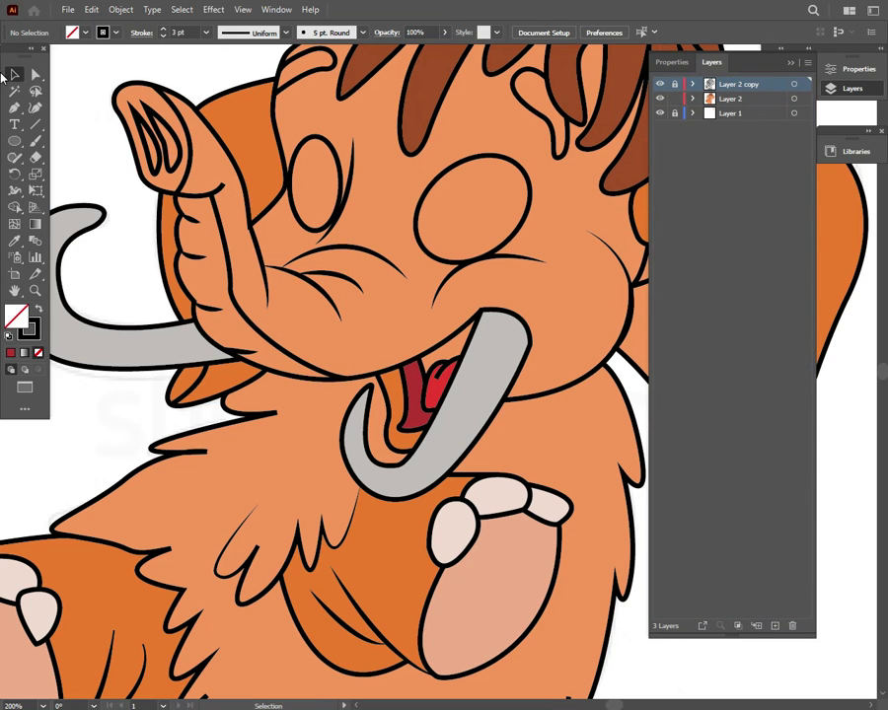
Trace the mouth's dark gap above the tongue on Layer 2 and fill it with a dark maroon.
click(760, 98)
scroll(384, 336, up, 3)
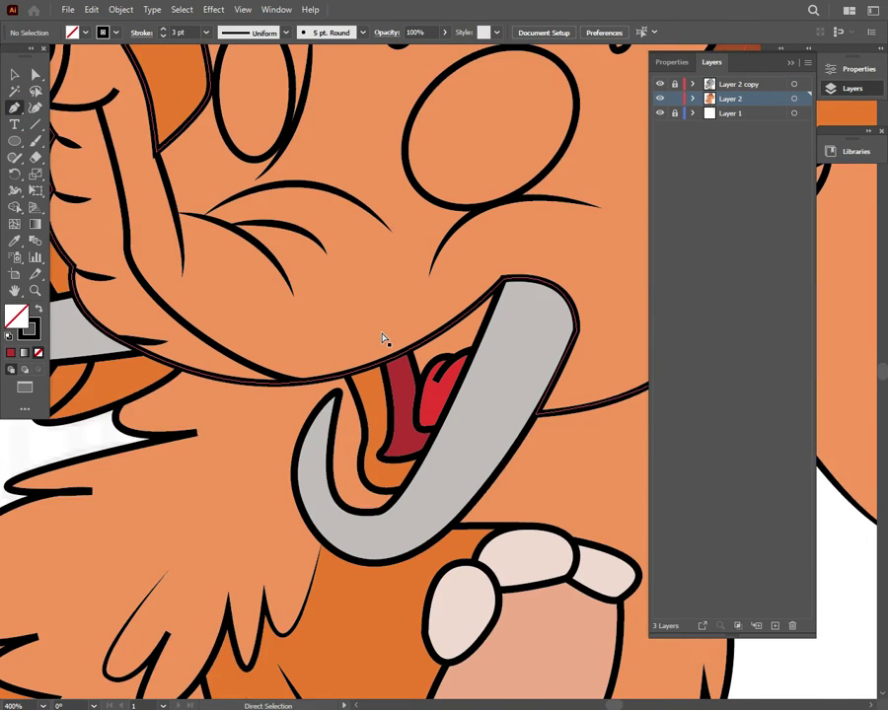
drag(426, 362, 478, 342)
click(443, 352)
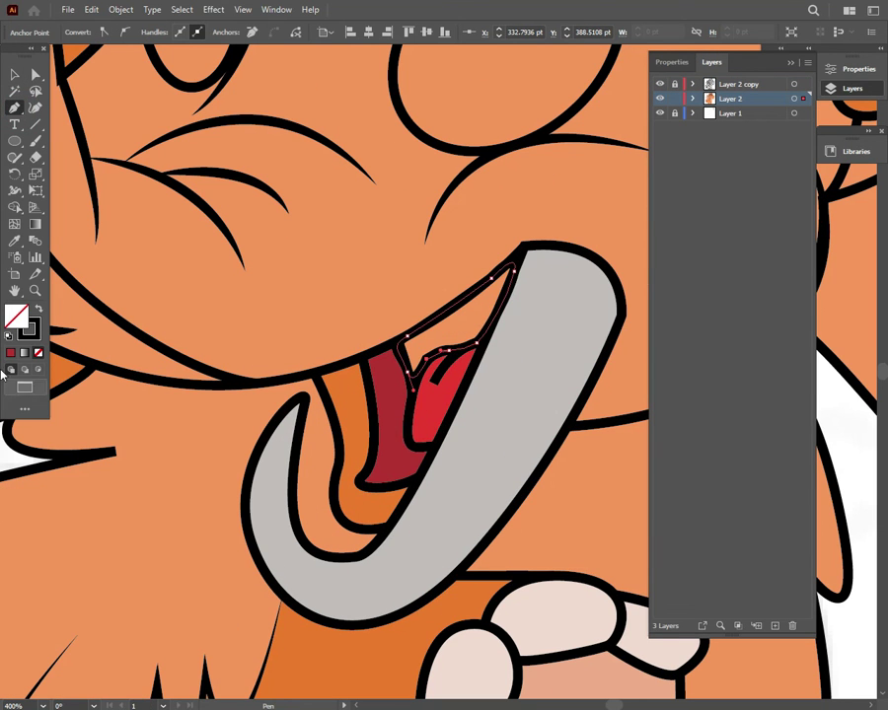
key(i)
click(390, 424)
double_click(16, 316)
key(Return)
click(16, 74)
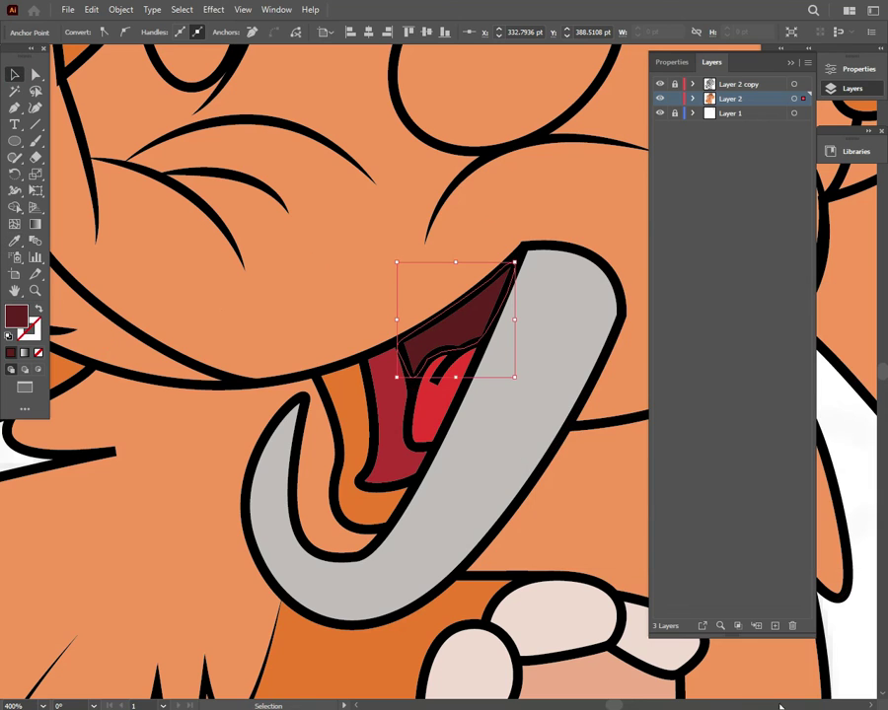
key(ctrl+minus)
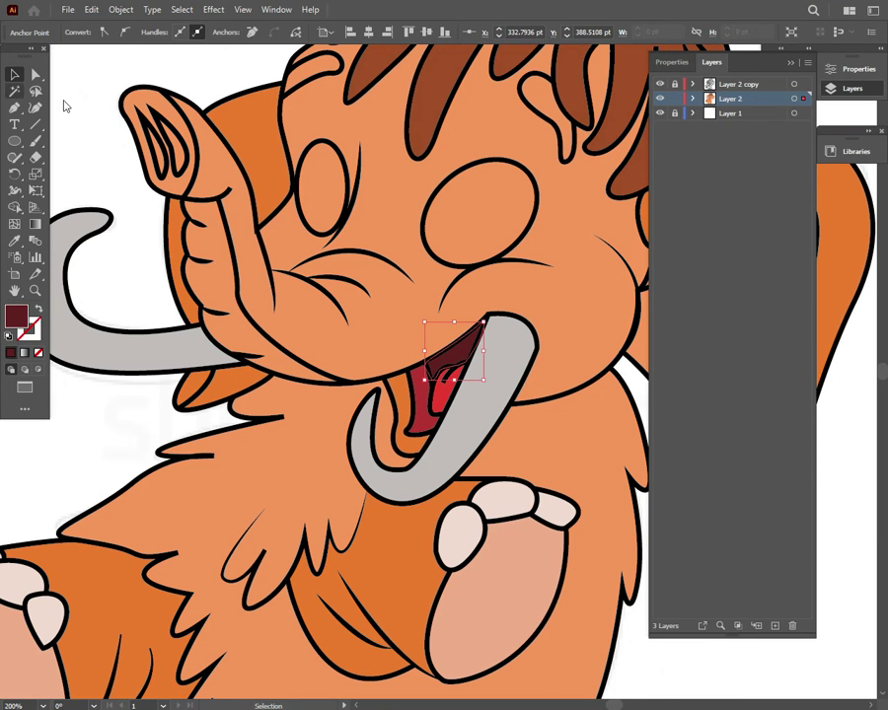
key(ctrl+shift+a)
Trace the trunk's oval tip around the nostrils as a closed shape along the line art.
key(p)
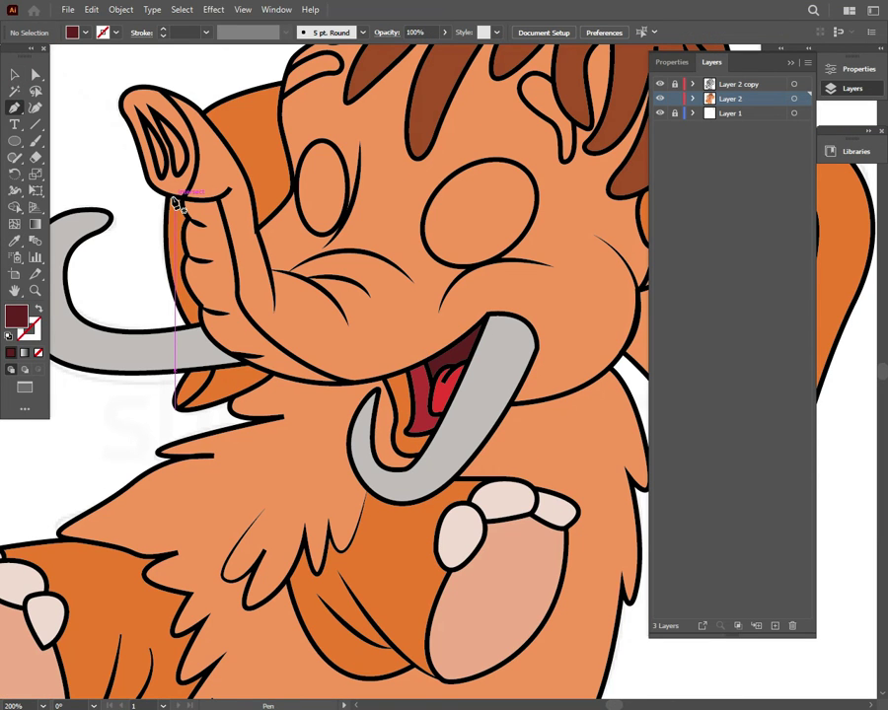
click(176, 201)
key(ctrl+equal)
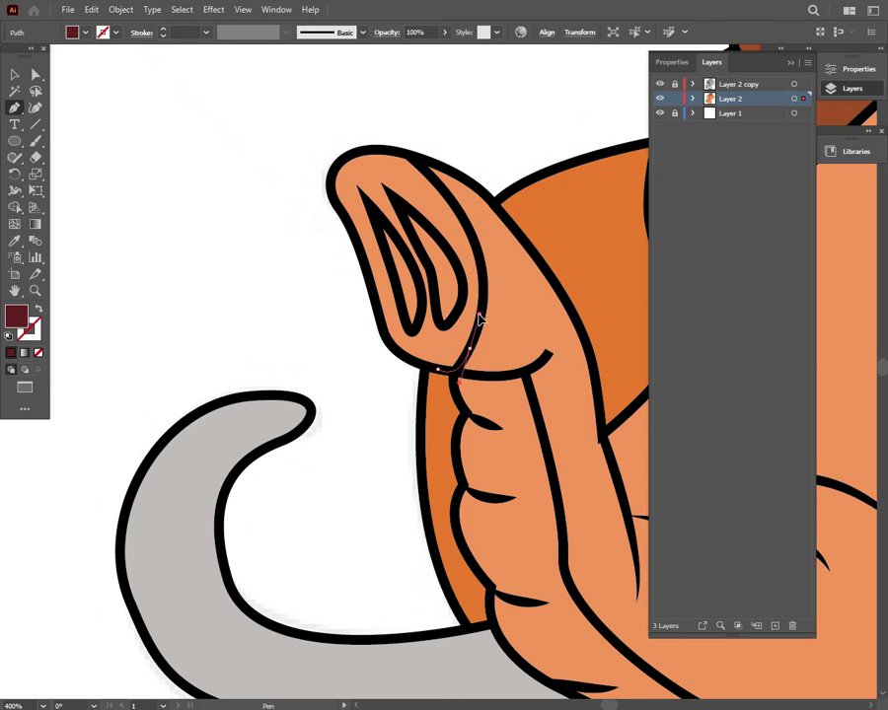
click(482, 276)
drag(379, 151, 318, 159)
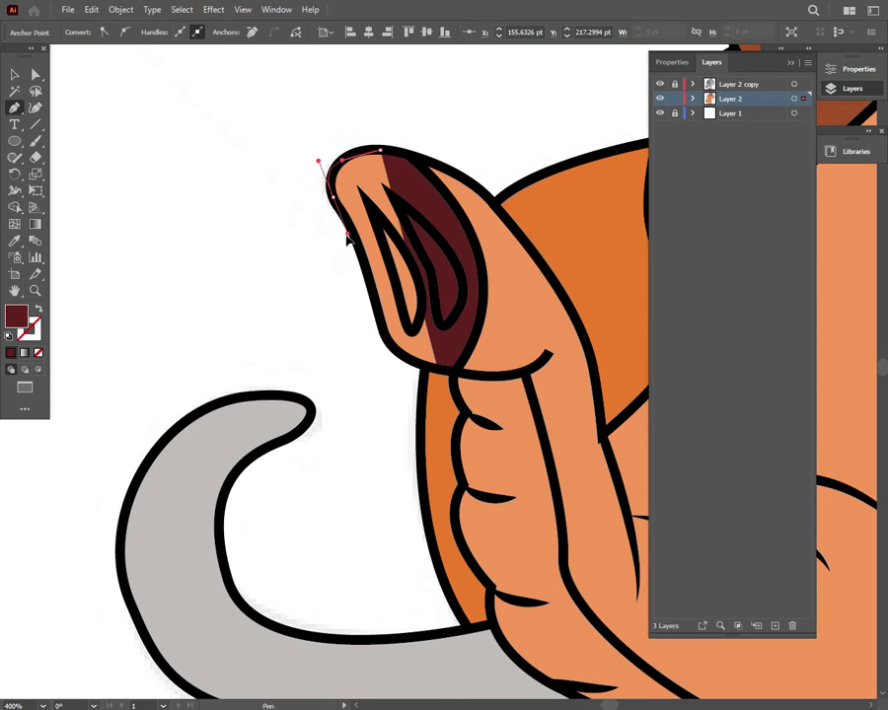
click(354, 239)
click(379, 314)
click(393, 348)
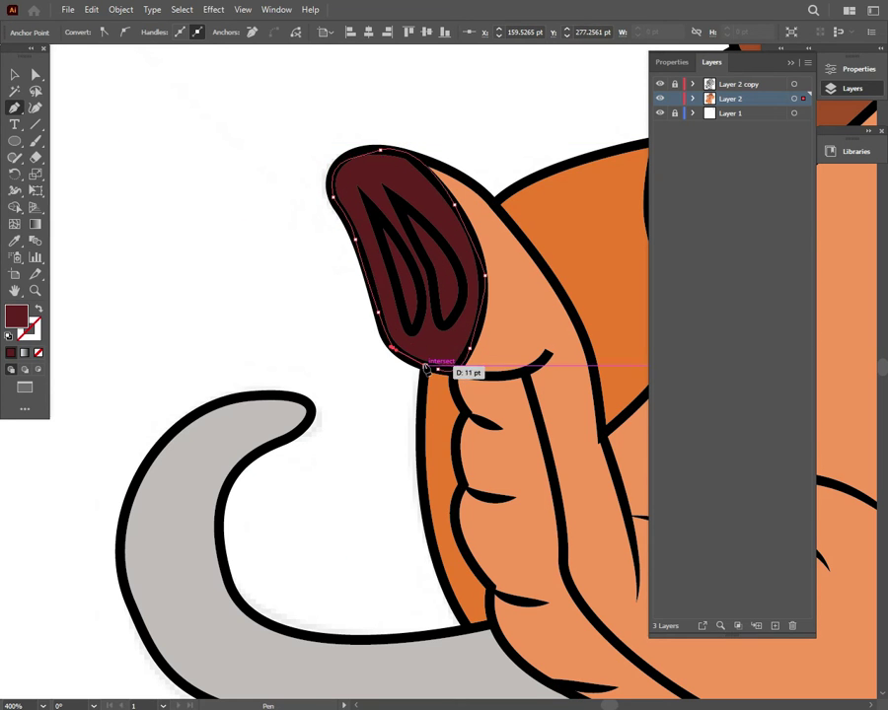
Fill the trunk tip shape with a soft pink slightly deeper than the toe colour.
key(ctrl+0)
key(ctrl+1)
click(603, 520)
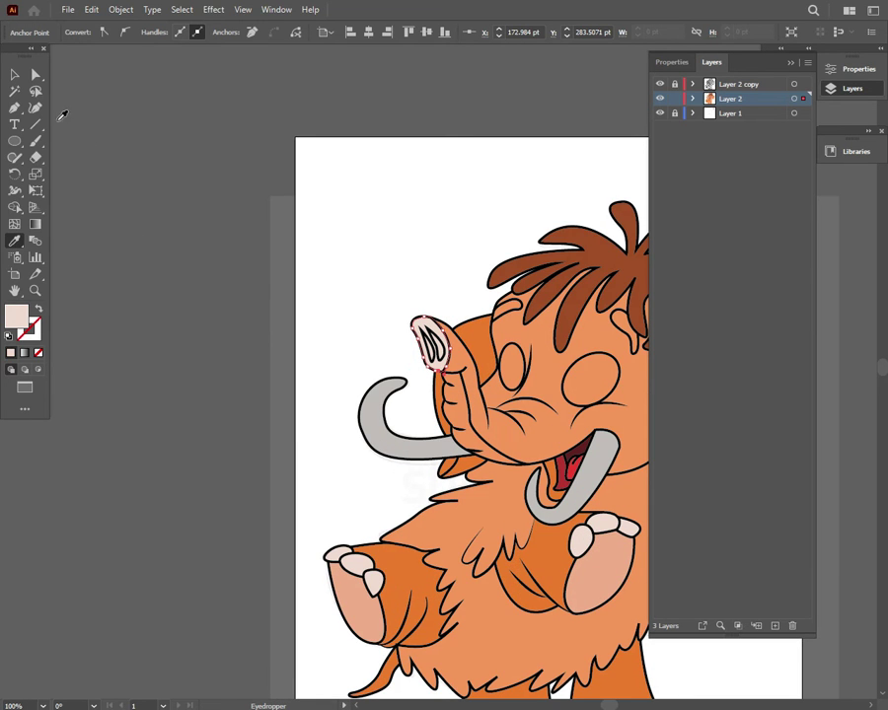
click(615, 550)
double_click(16, 315)
key(Return)
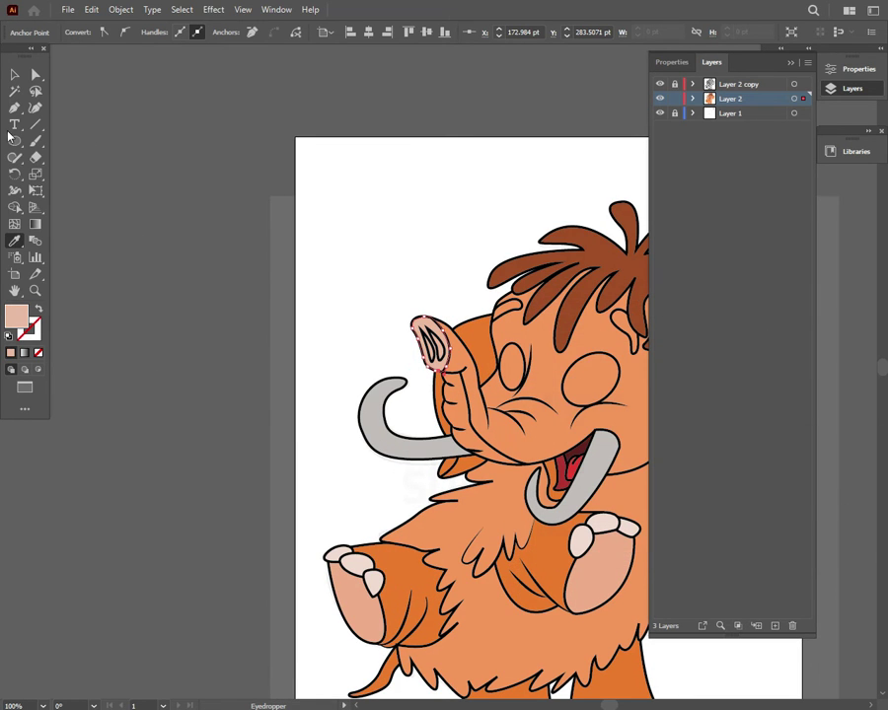
key(v)
key(ctrl+shift+a)
Move the two nostril paths to the top of Layer 2, above the trunk tip fill.
click(407, 271)
click(361, 194)
click(694, 99)
click(738, 142)
shift+click(738, 156)
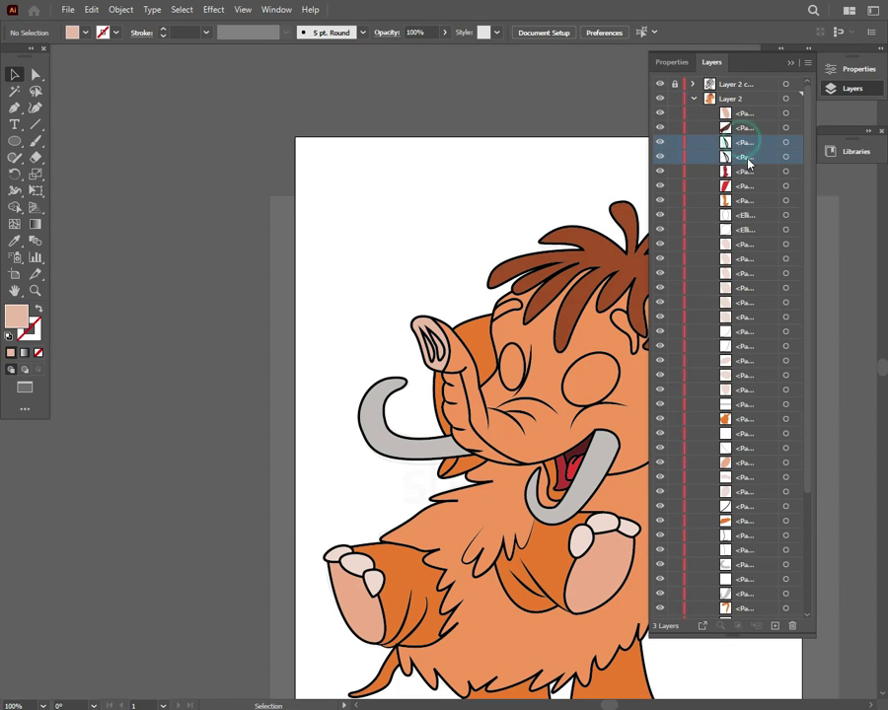
drag(738, 150, 738, 109)
Fill both nostril shapes with the body's light orange and no stroke.
click(542, 238)
key(v)
key(ctrl+shift+a)
key(ctrl+z)
key(ctrl+z)
key(i)
click(449, 330)
key(ctrl+z)
click(17, 241)
key(ctrl+shift+a)
Start a shape for the trunk's ridged underside, tracing its inner edge from below the tip to the mouth line.
scroll(443, 419, right, 3)
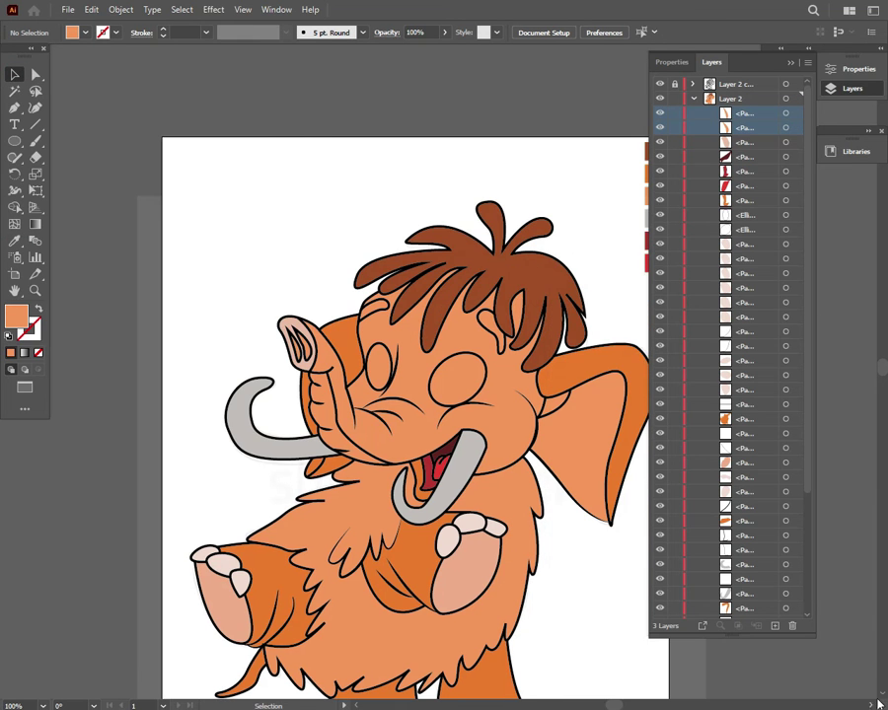
scroll(443, 419, down, 1)
scroll(410, 380, up, 3)
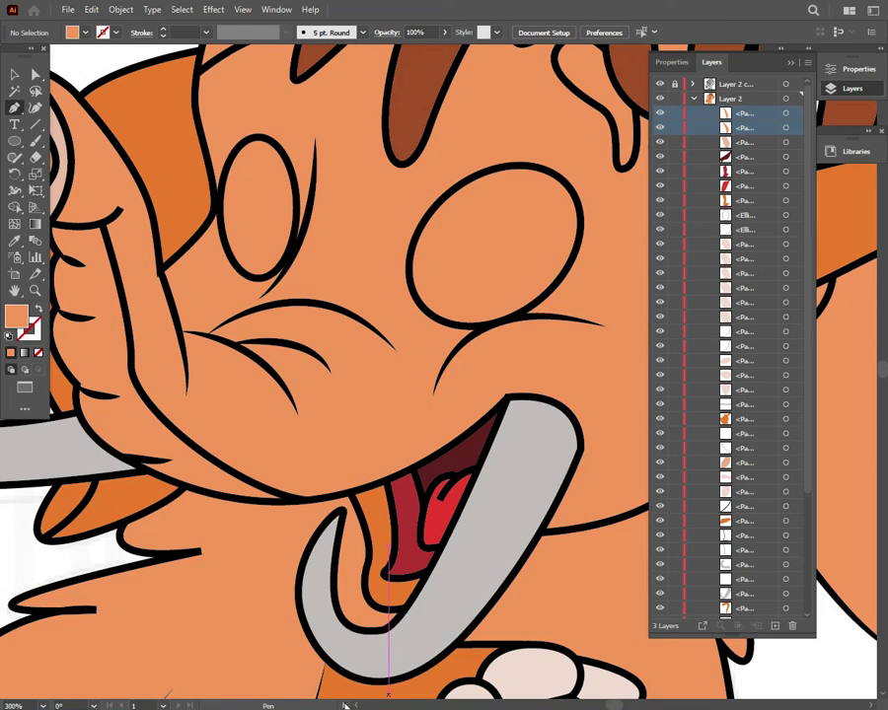
scroll(195, 227, up, 2)
click(194, 227)
click(240, 233)
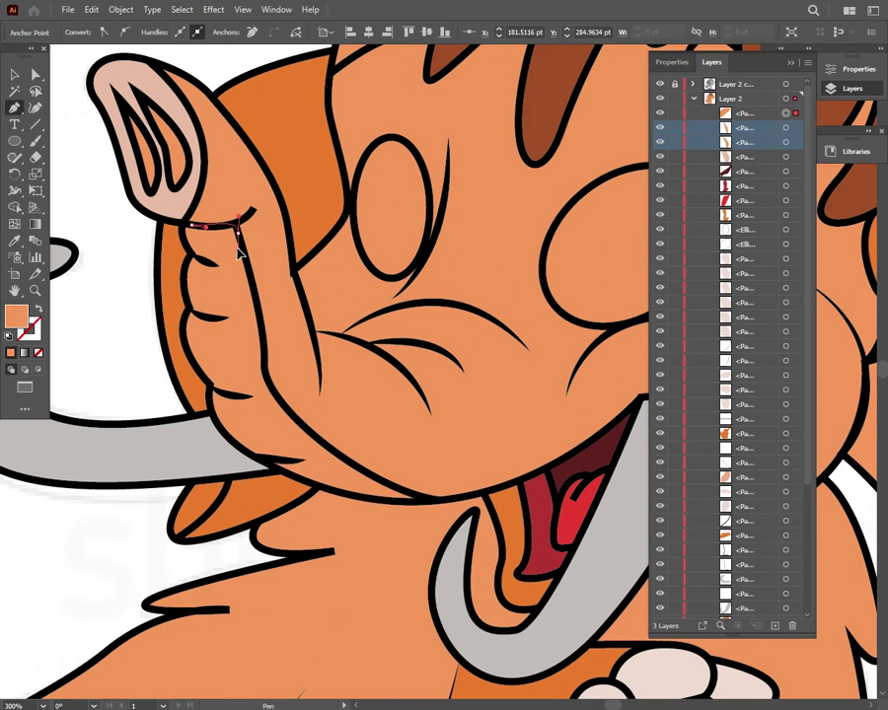
click(287, 413)
click(389, 481)
click(434, 501)
Trace the trunk underside's outer edge back up along the ridges and close the shape below the trunk tip.
click(325, 493)
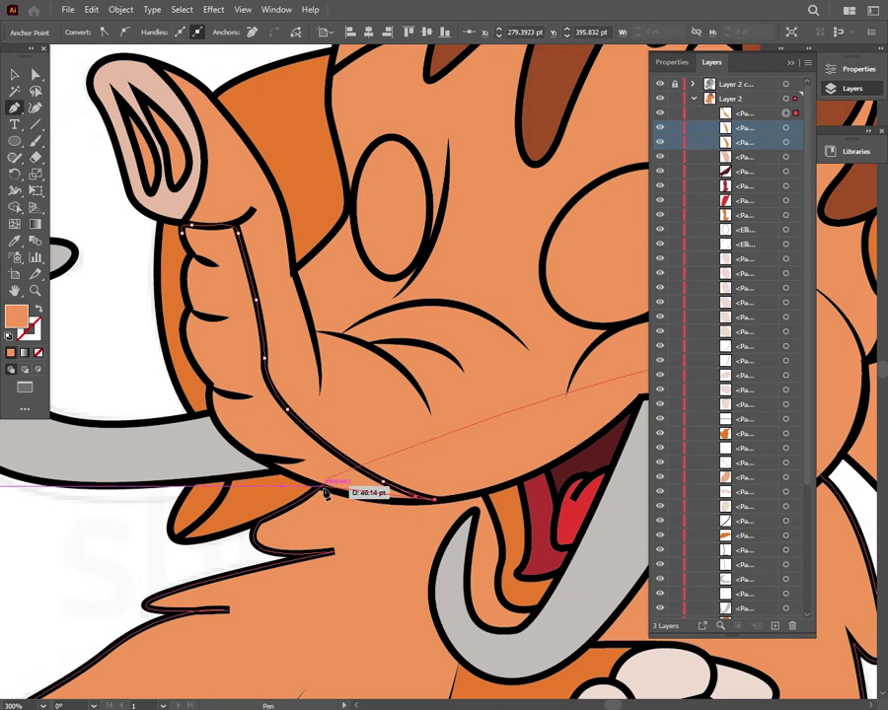
drag(280, 461, 265, 464)
click(246, 454)
click(209, 391)
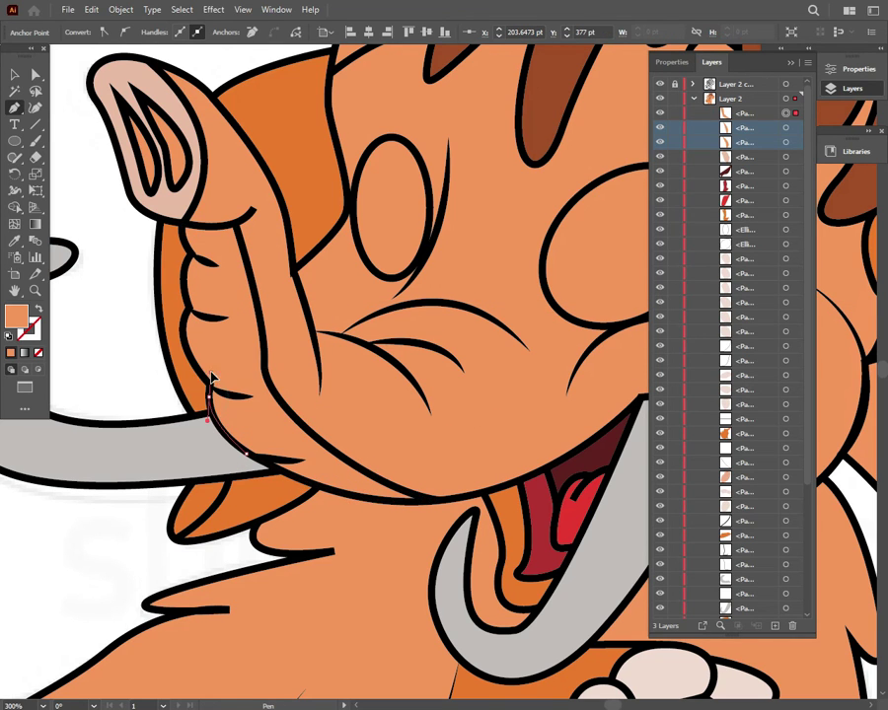
drag(192, 337, 185, 243)
click(185, 243)
Fill the trunk underside shape with the paw pads' pink tone and deselect it.
key(i)
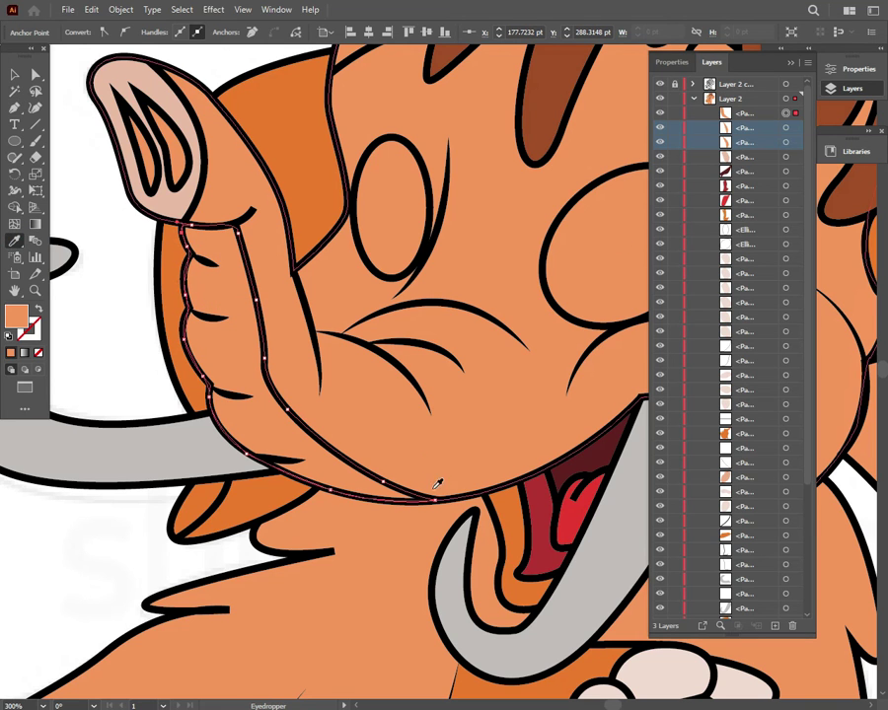
click(177, 206)
key(v)
click(91, 304)
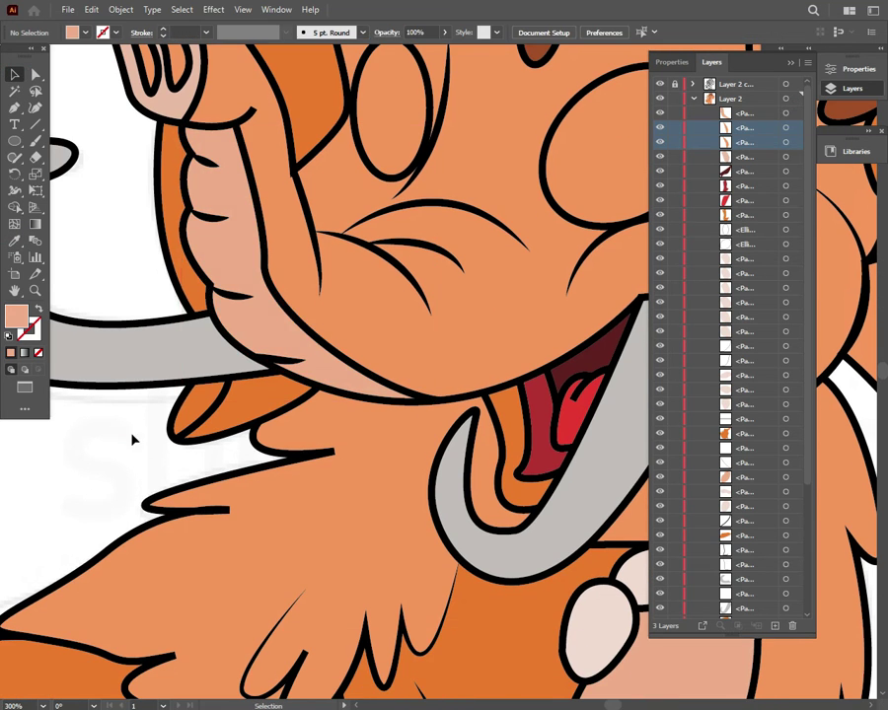
key(ctrl+minus)
key(ctrl+minus)
scroll(365, 375, right, 3)
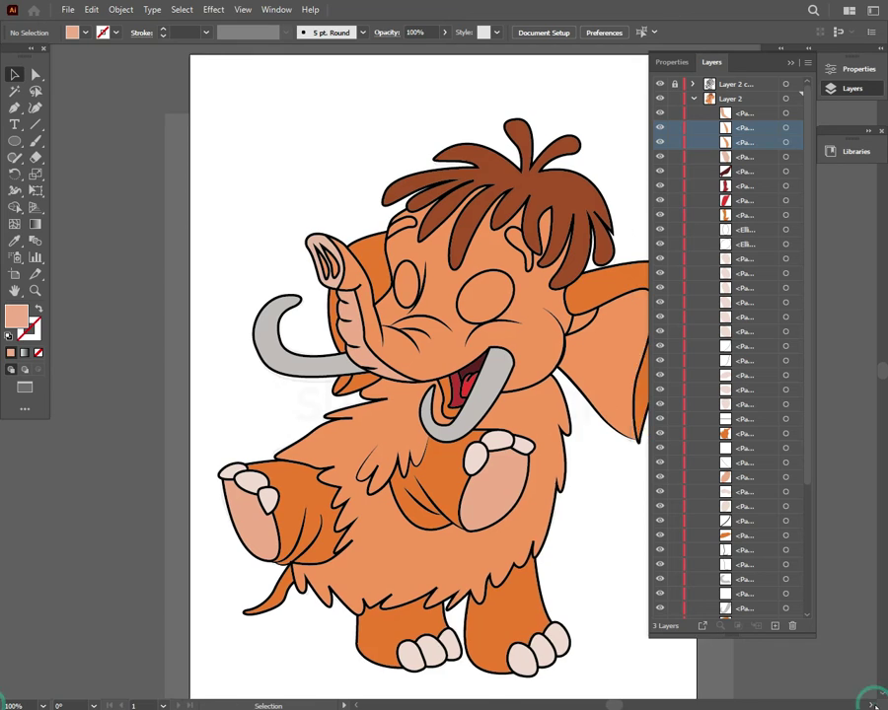
Fill both eye ellipses with the toenails' pale pink and no stroke, leaving them deselected.
click(450, 306)
click(19, 246)
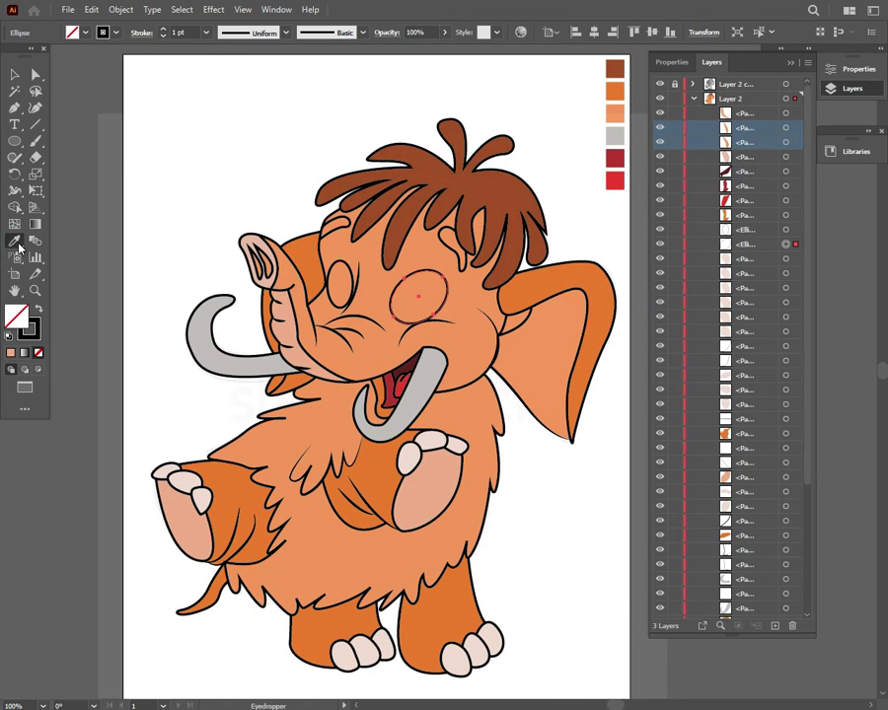
click(255, 259)
ctrl+click(338, 283)
click(437, 444)
key(v)
click(197, 123)
Collapse and lock Layer 2, and add a new layer directly above it.
click(690, 99)
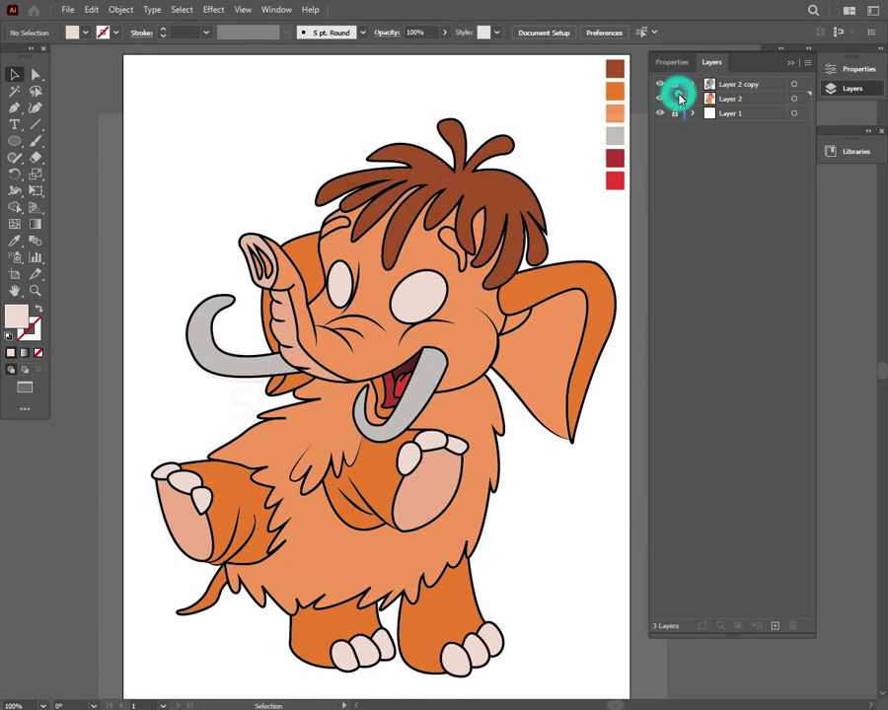
click(775, 626)
key(ctrl+plus)
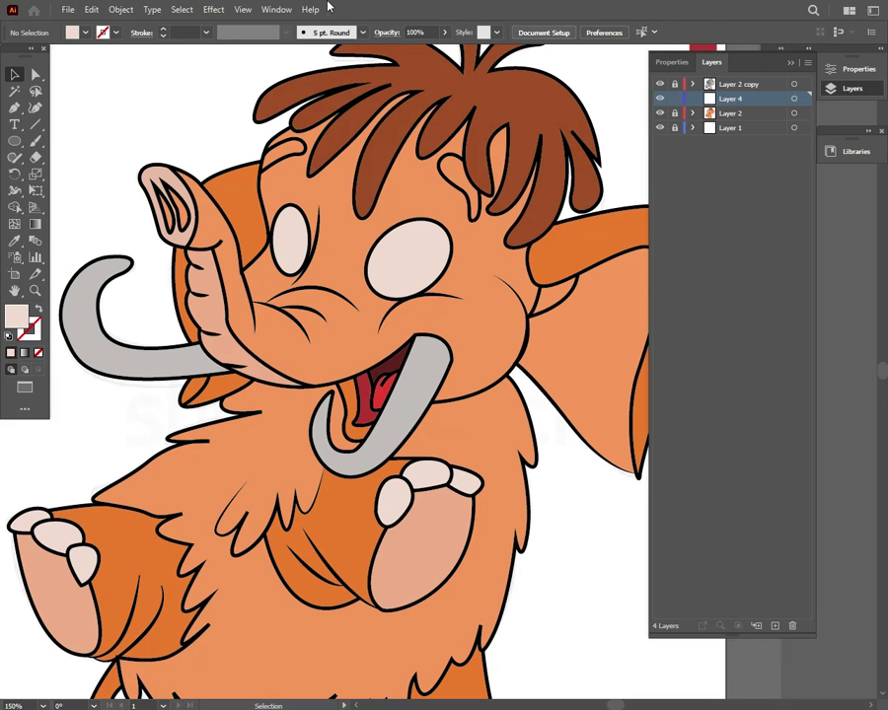
Duplicate both eye outline ellipses, move the copies into Layer 4, and scale the near eye's copy down to iris size.
click(695, 87)
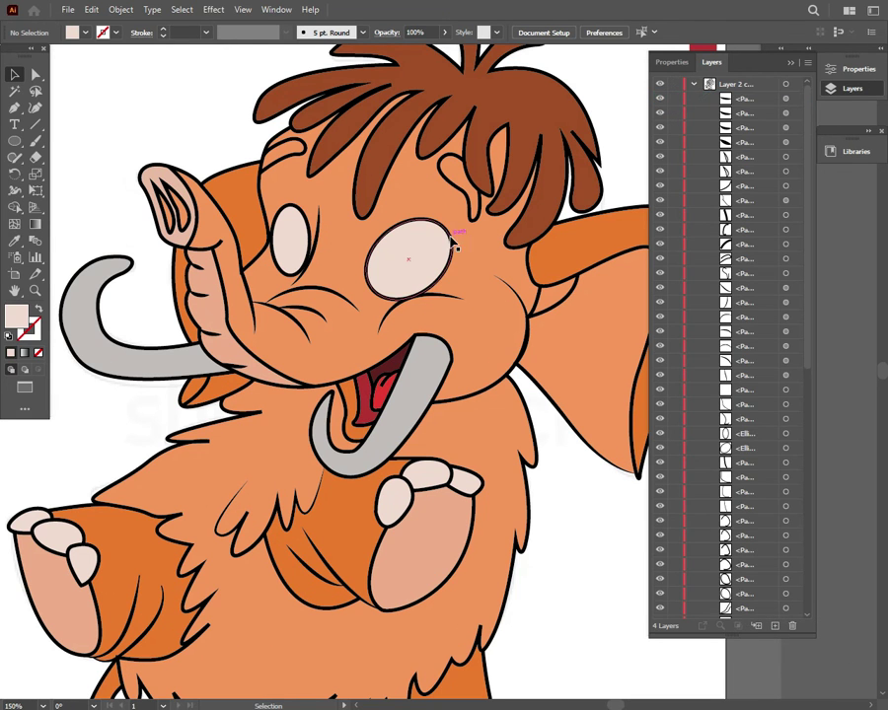
click(446, 245)
click(765, 450)
scroll(767, 434, down, 1)
shift+click(767, 393)
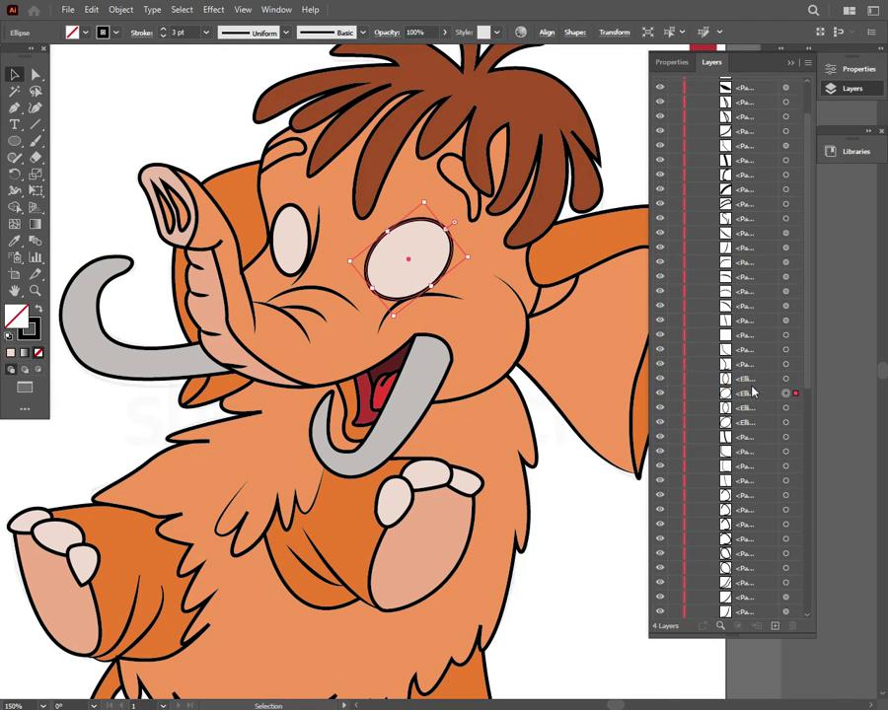
shift+click(760, 393)
mouse_move(807, 380)
mouse_down()
mouse_move(829, 498)
mouse_move(819, 533)
mouse_move(790, 572)
mouse_move(742, 614)
mouse_move(779, 582)
mouse_up()
scroll(730, 296, up, 10)
click(694, 84)
drag(408, 261, 414, 236)
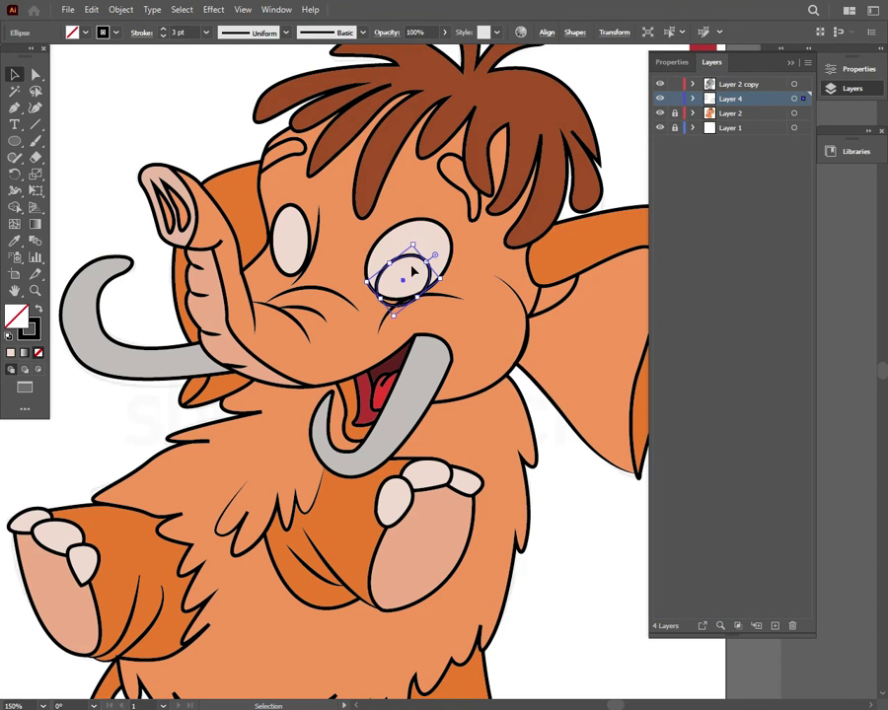
Settle the near eye's iris low in the eye and fill it with the hair's brown and no stroke.
click(36, 309)
click(125, 387)
click(400, 265)
key(i)
click(393, 151)
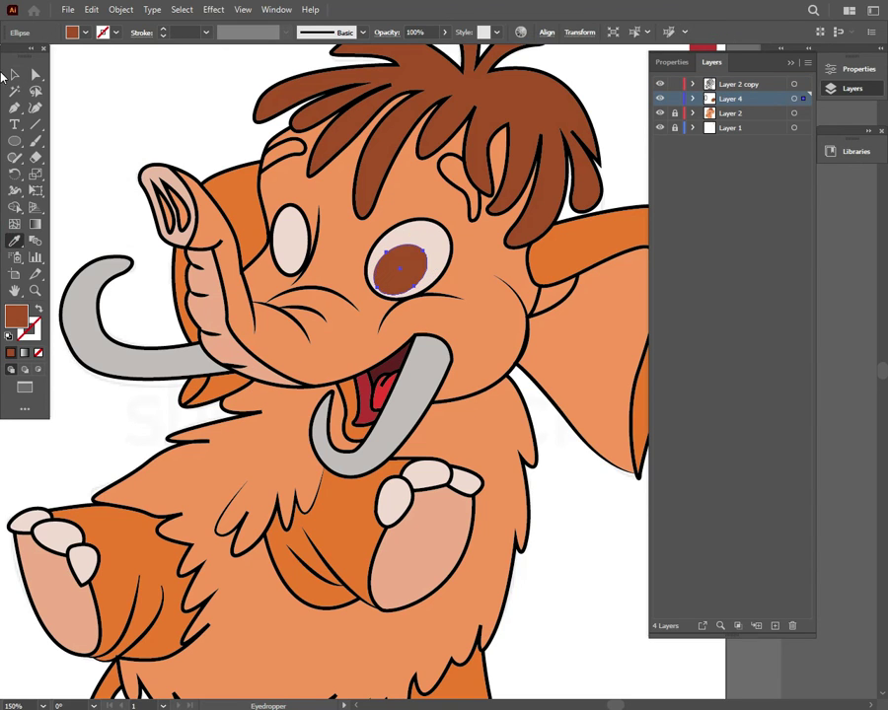
key(v)
click(114, 62)
Shrink the far eye's ellipse copy to an iris and fill it with the same brown and no stroke.
click(274, 225)
drag(272, 206, 288, 247)
key(i)
click(393, 271)
key(v)
click(150, 94)
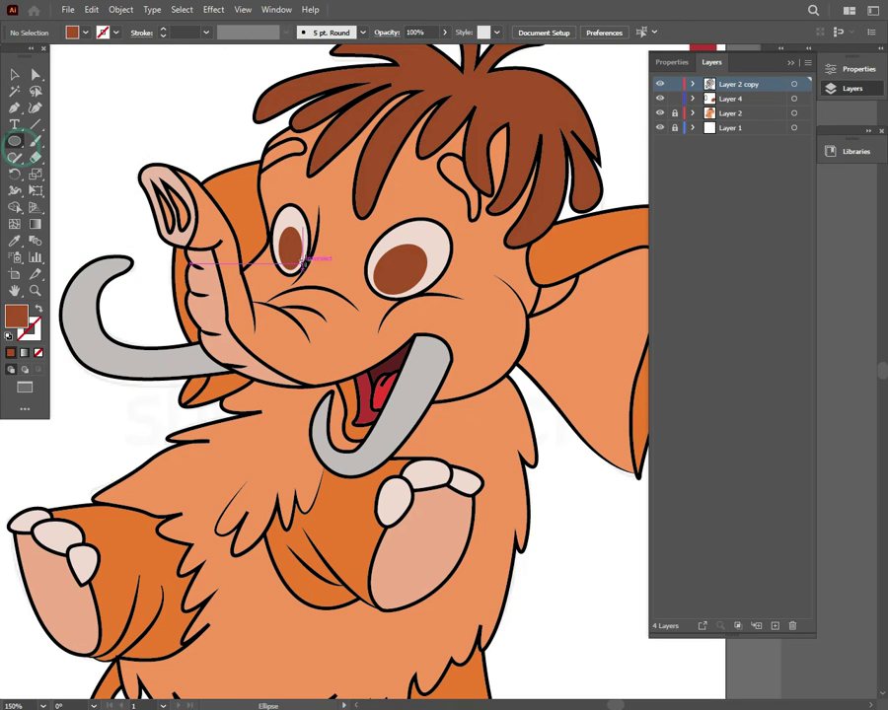
Draw a small circular highlight at the bottom of the far iris with white fill and no stroke.
drag(299, 274, 292, 260)
click(10, 337)
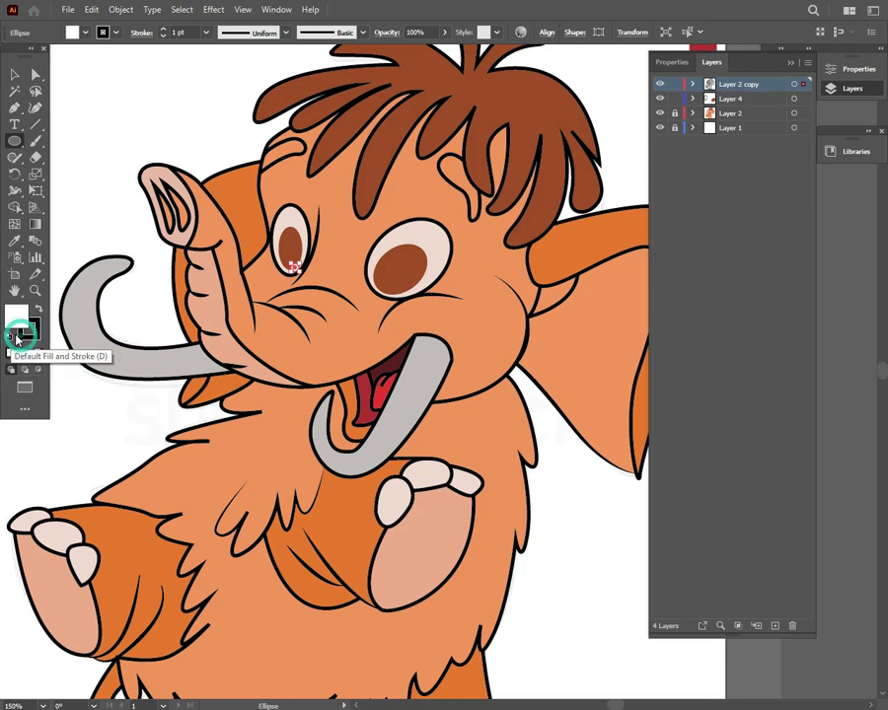
click(38, 352)
key(v)
click(314, 247)
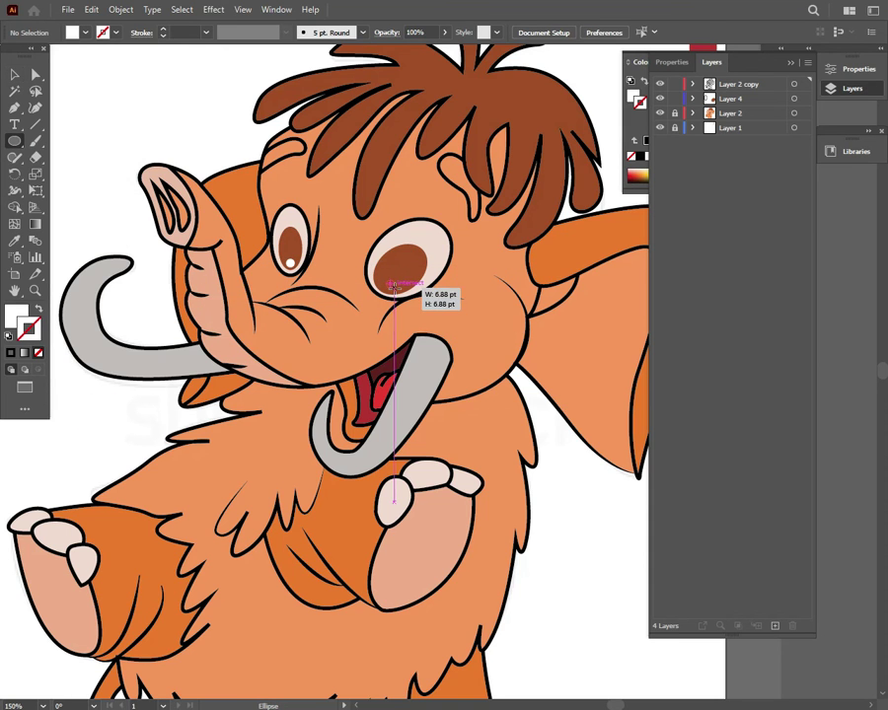
Draw a white circular highlight about 7 pt wide at the lower edge of the near iris.
drag(395, 285, 388, 287)
key(v)
click(589, 496)
scroll(549, 581, down, 5)
scroll(550, 581, up, 5)
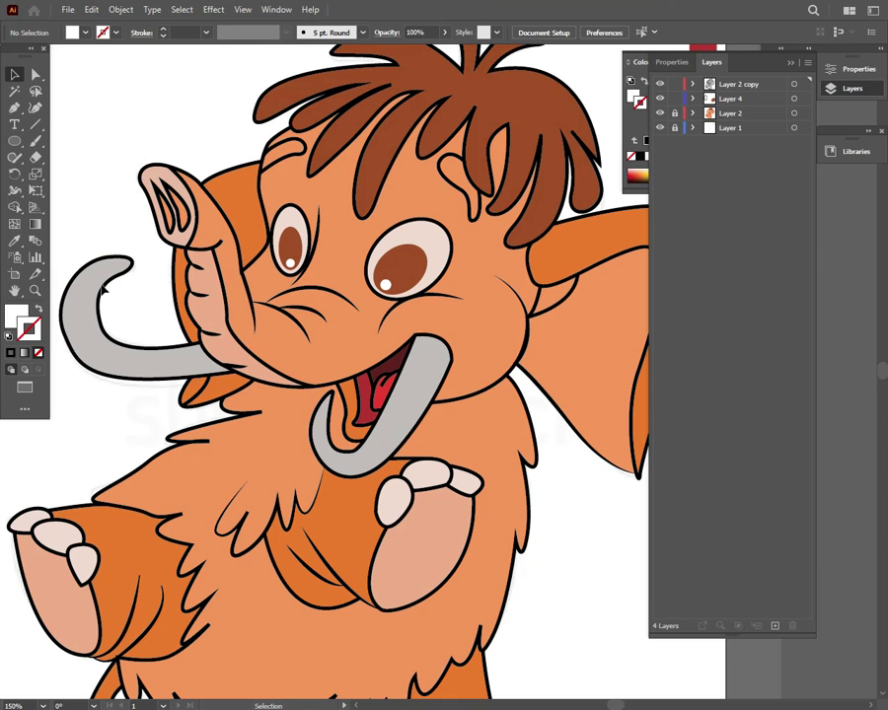
click(413, 444)
click(14, 240)
click(98, 328)
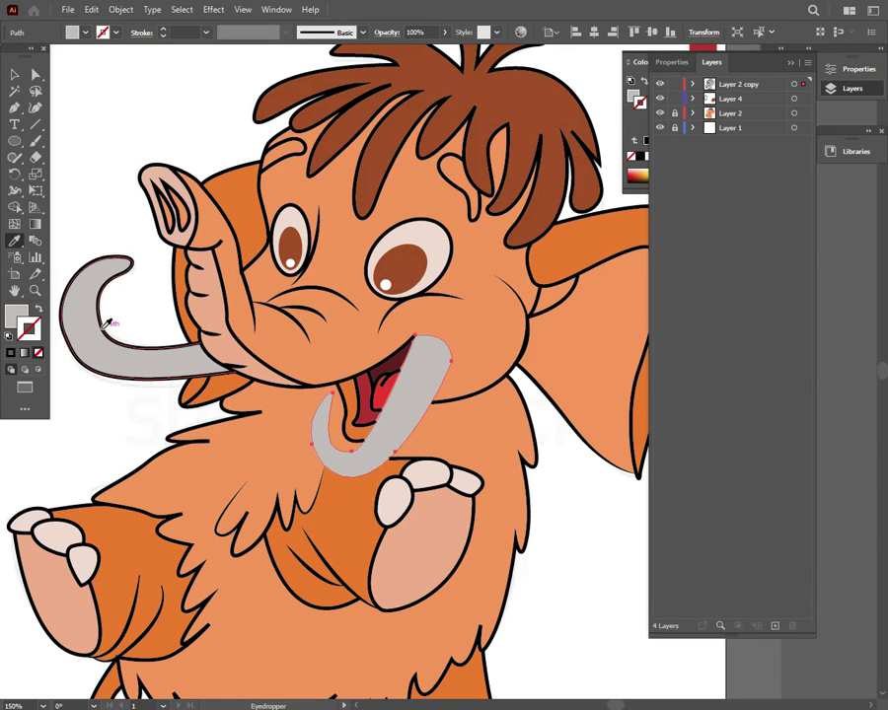
key(v)
Lock the line art layer, unlock Layer 2, and match the near tusk's fill to the far tusk's grey.
click(675, 83)
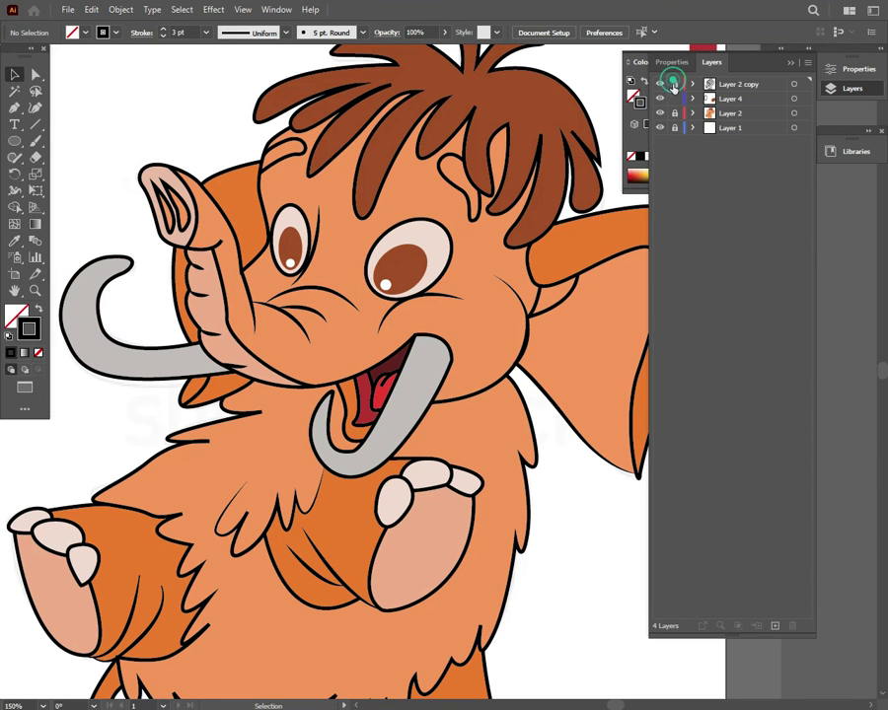
click(408, 424)
key(i)
click(98, 318)
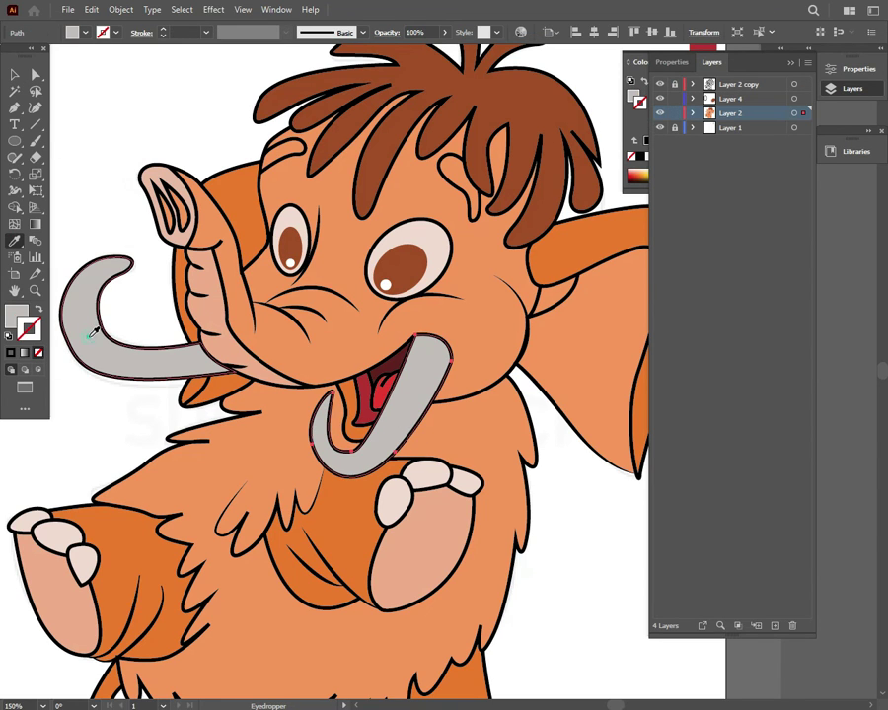
click(13, 74)
click(74, 296)
click(13, 240)
click(12, 74)
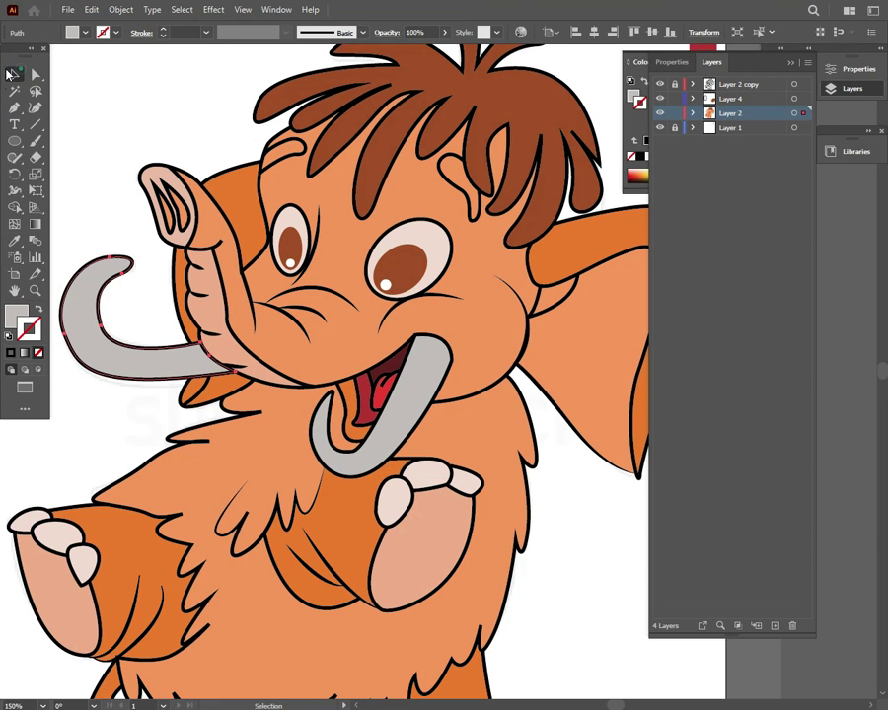
key(ctrl+shift+a)
key(ctrl+0)
key(ctrl+1)
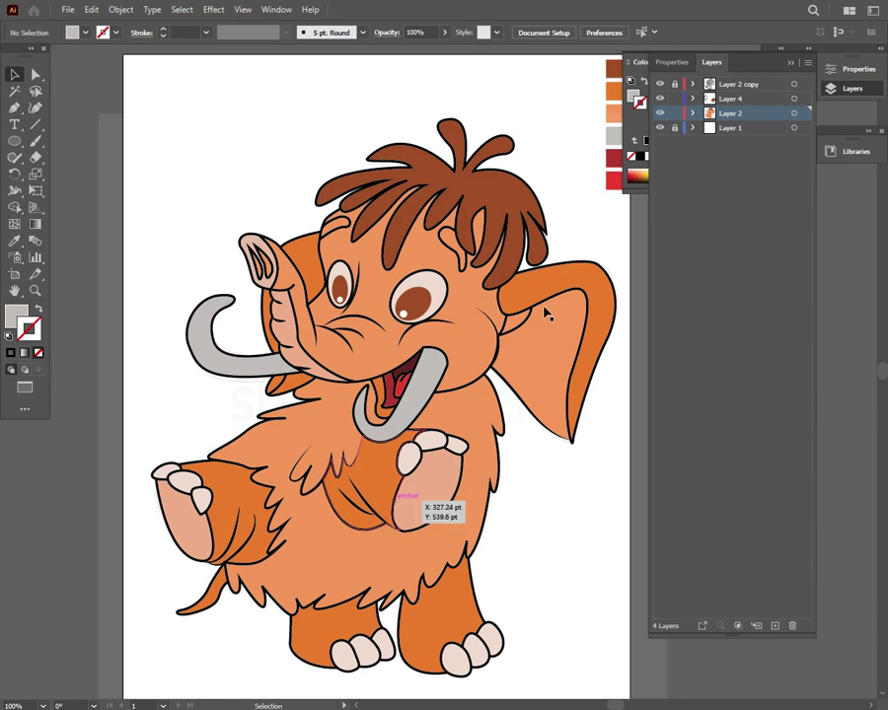
On Layer 4, with Layer 2 locked, draw a closed curved highlight shape along the large ear's upper and outer rim.
click(13, 107)
click(659, 99)
click(659, 98)
click(730, 99)
click(523, 276)
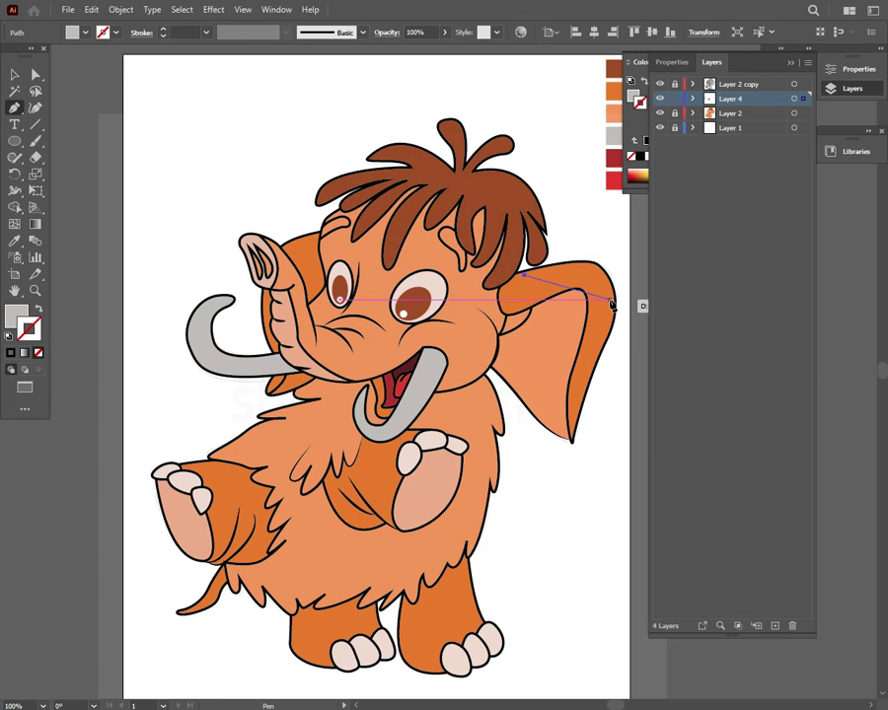
drag(606, 365, 609, 357)
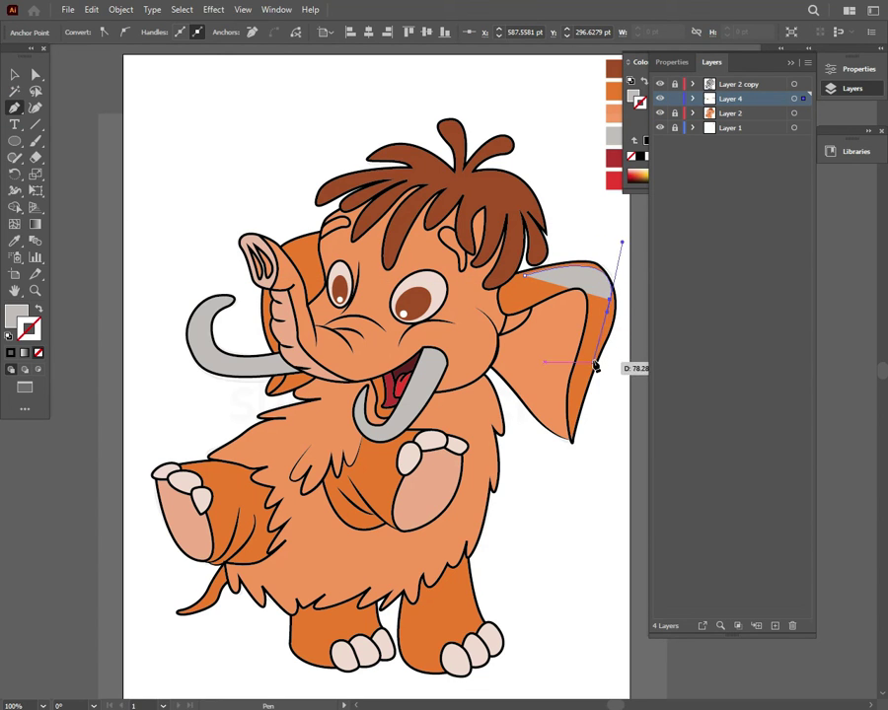
drag(598, 290, 526, 281)
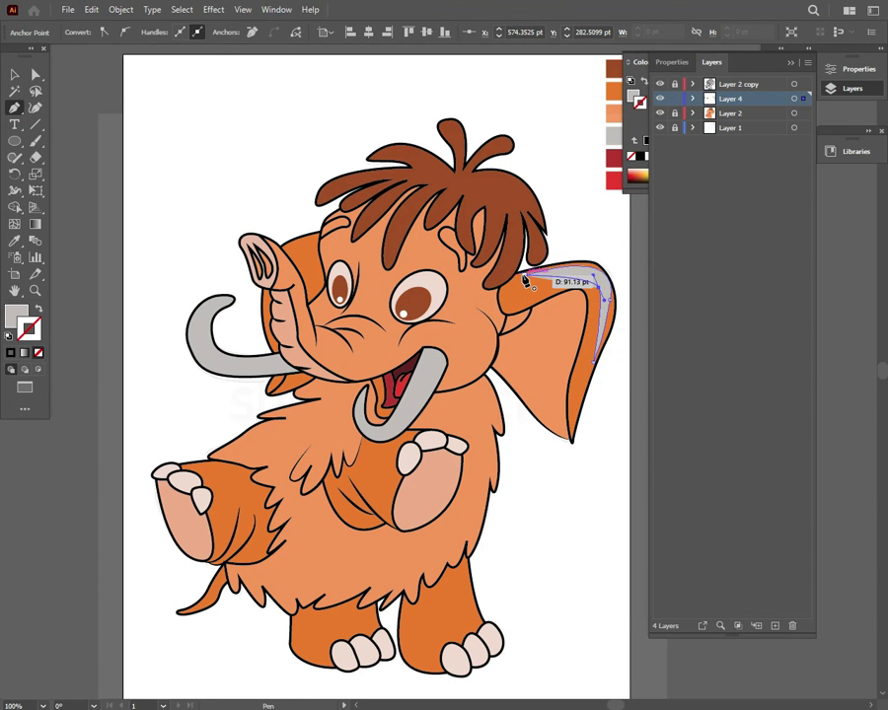
Fill the ear highlight with white, nudge it inside the rim, and set its opacity to 30%.
double_click(16, 316)
click(866, 345)
key(v)
drag(596, 282, 592, 276)
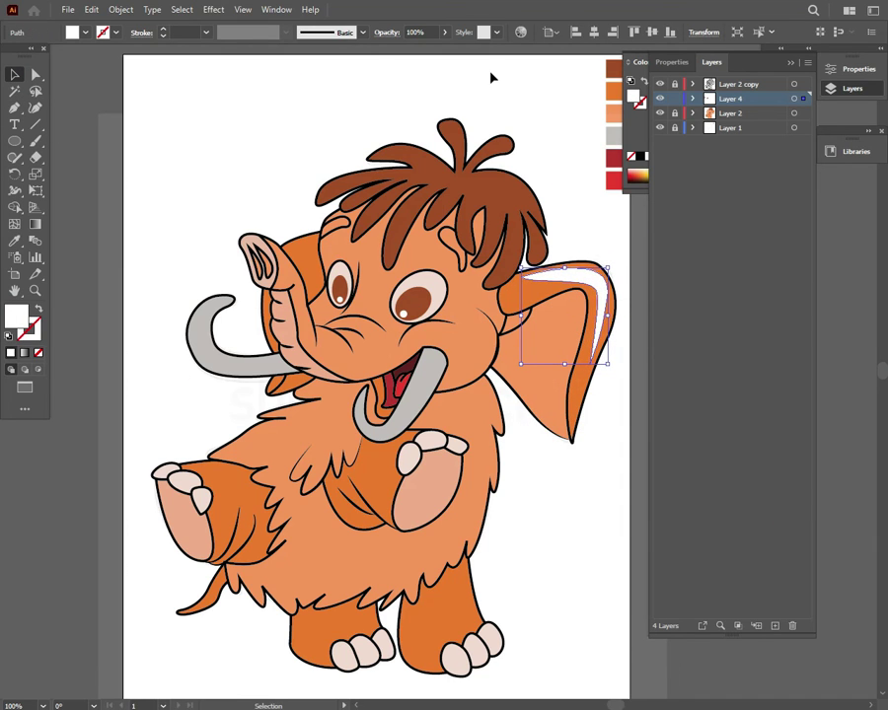
click(444, 32)
drag(448, 50, 413, 51)
click(395, 74)
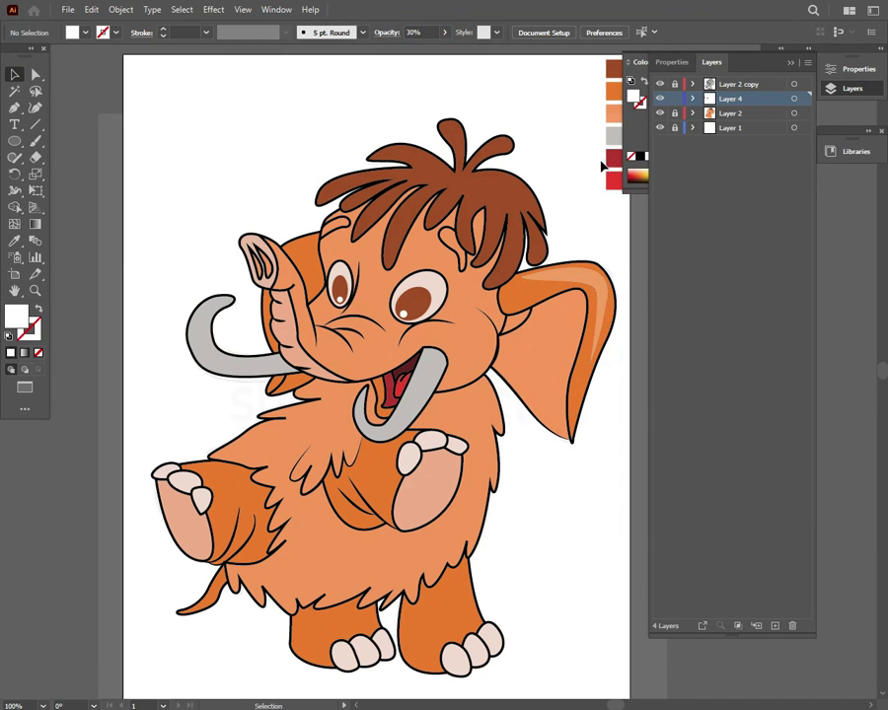
Draw a curved highlight on the heel side of each standing leg and give both the ear highlight's 30% white fill.
mouse_move(431, 661)
mouse_down()
mouse_move(438, 671)
mouse_move(432, 659)
mouse_up()
key(Escape)
mouse_move(297, 636)
mouse_down()
mouse_move(317, 638)
mouse_move(296, 628)
mouse_up()
ctrl+click(142, 126)
click(18, 237)
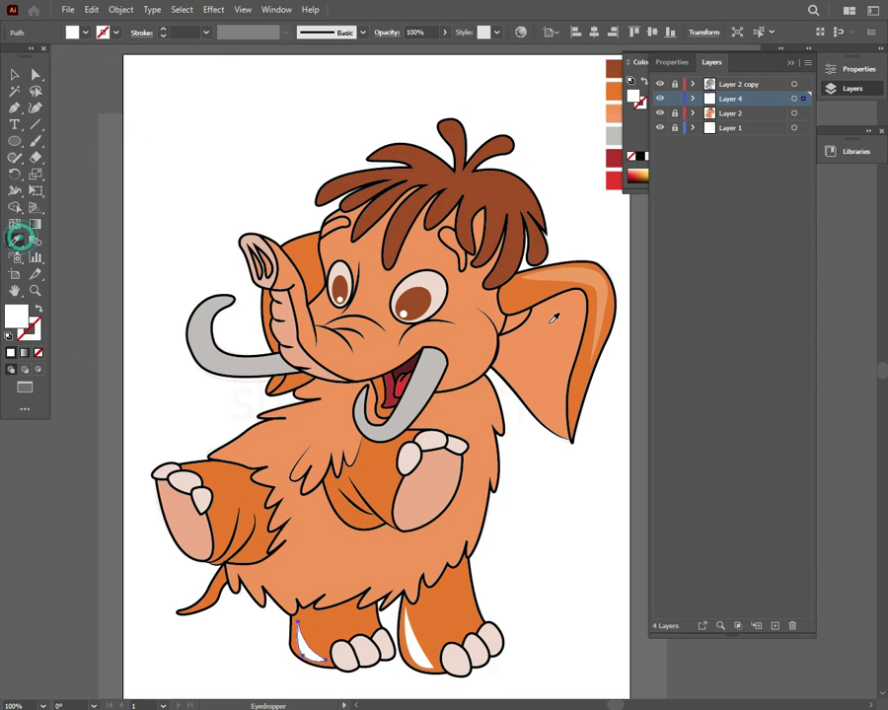
ctrl+click(114, 75)
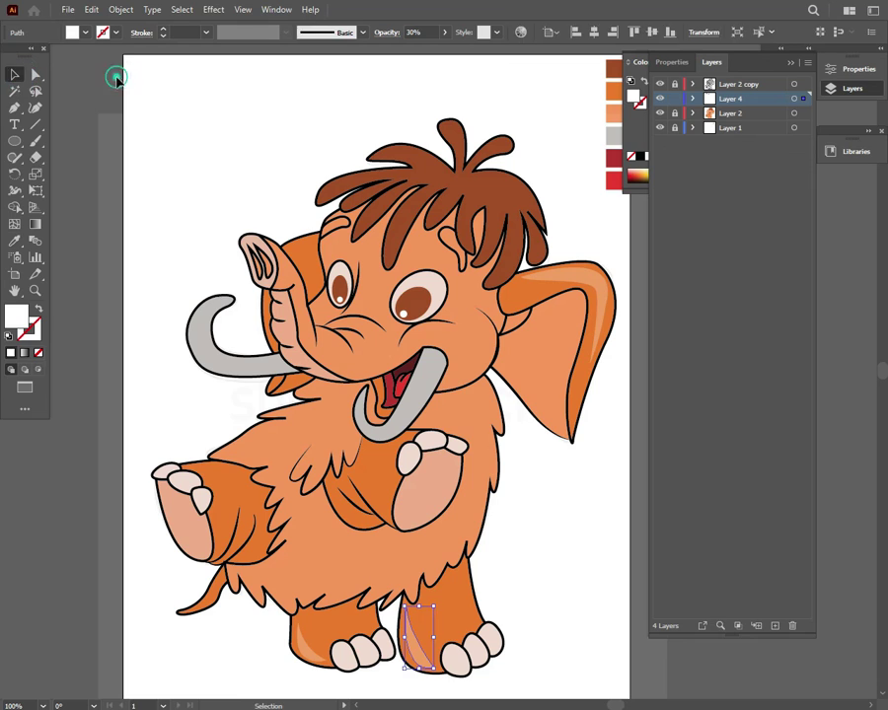
Draw a highlight along the top of the raised hind leg, white at 30% opacity, and deselect it.
key(p)
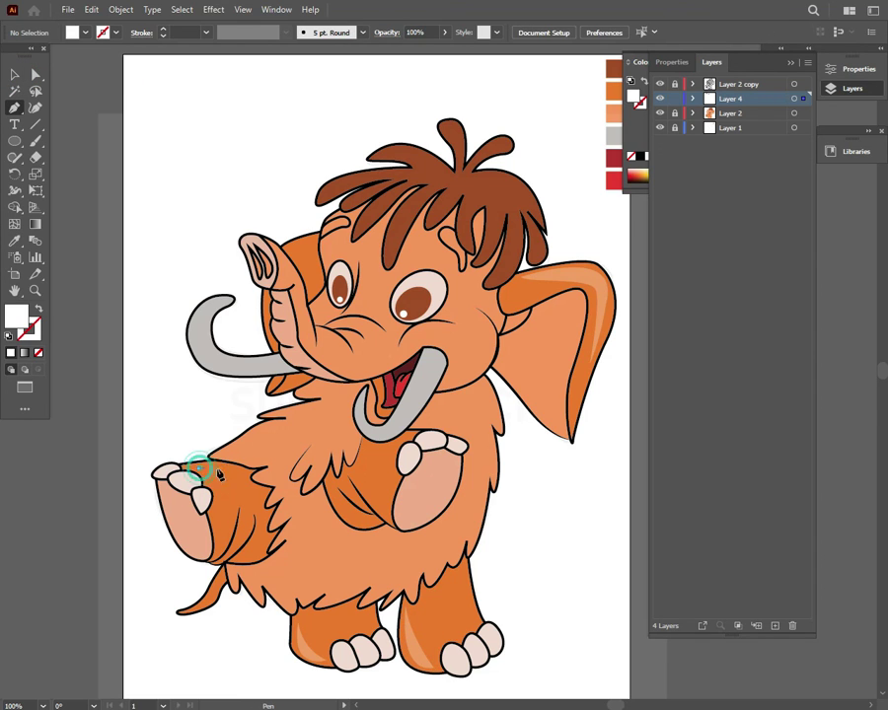
click(168, 468)
mouse_move(237, 483)
mouse_down()
mouse_move(277, 480)
mouse_move(289, 500)
mouse_move(245, 472)
mouse_up()
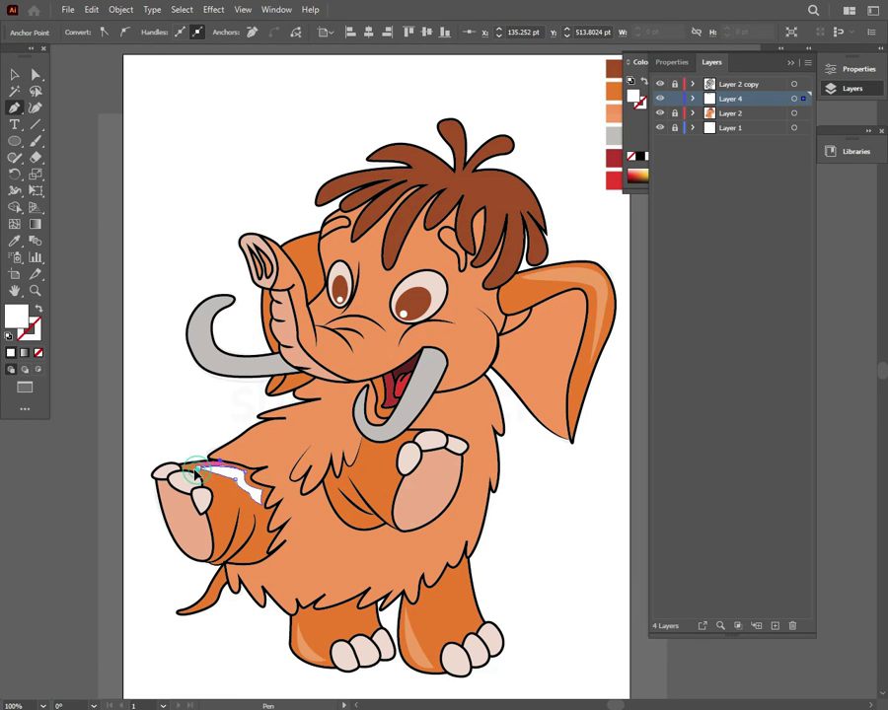
key(v)
click(163, 111)
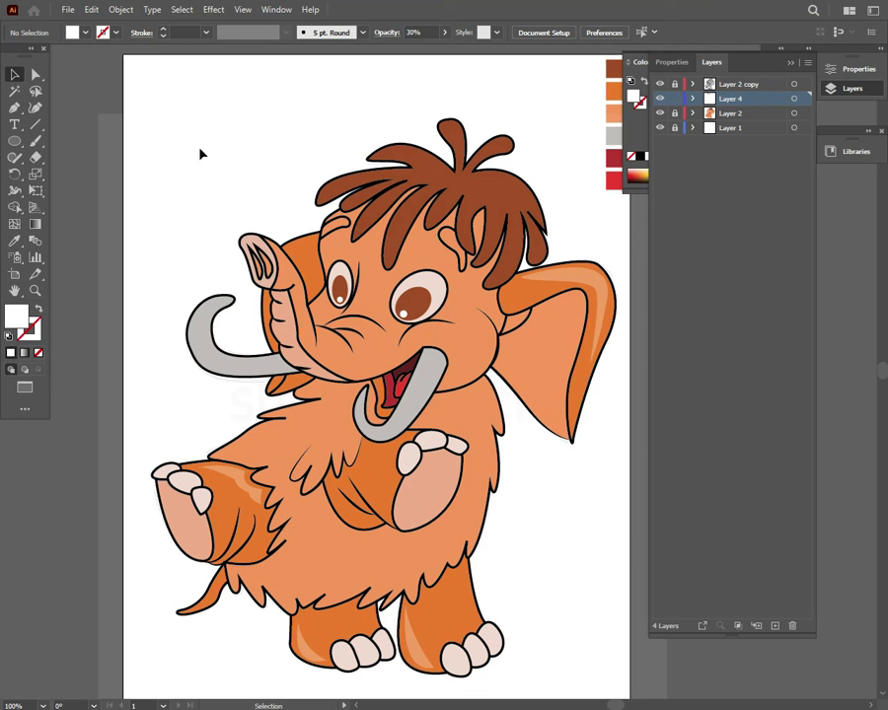
Draw a closed crescent highlight shape on the belly just below the raised front leg.
key(p)
click(316, 501)
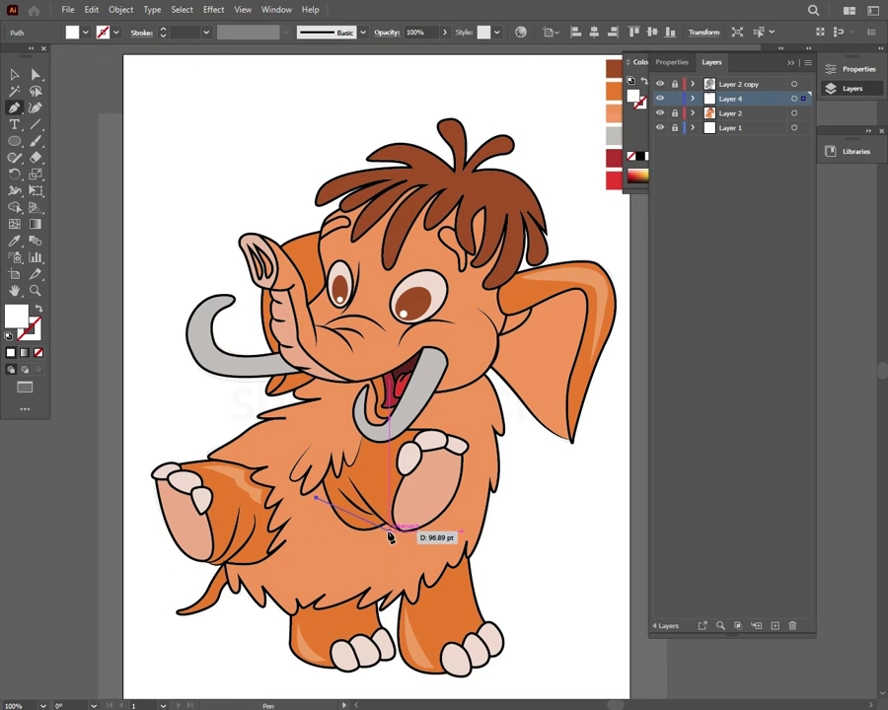
drag(390, 533, 393, 529)
drag(316, 502, 314, 410)
Fill the belly crescent with white FFFFFF at 30% opacity and deselect it.
key(i)
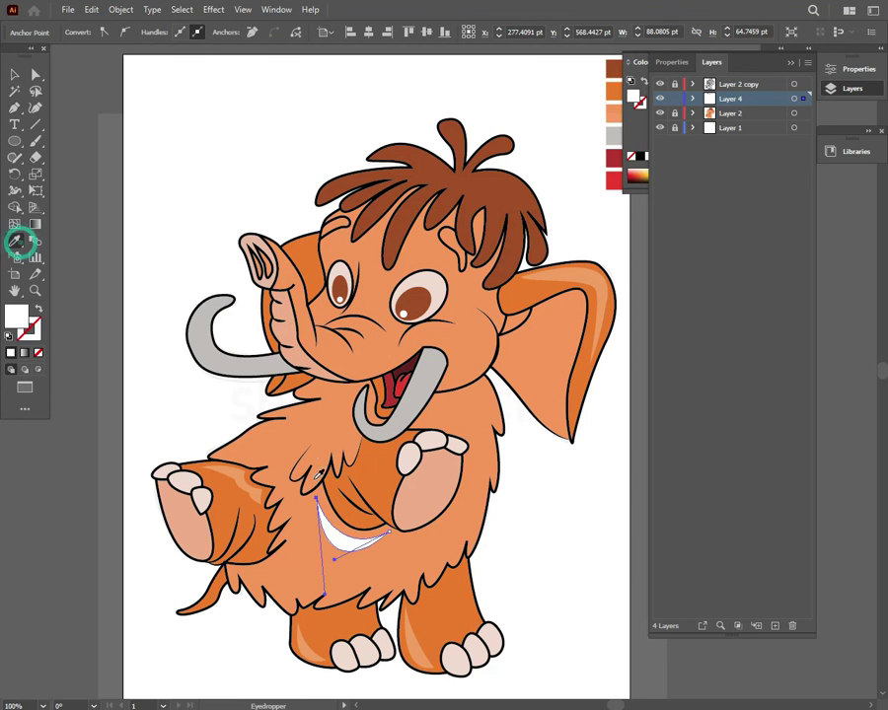
click(314, 410)
double_click(15, 316)
text(FFFFFF)
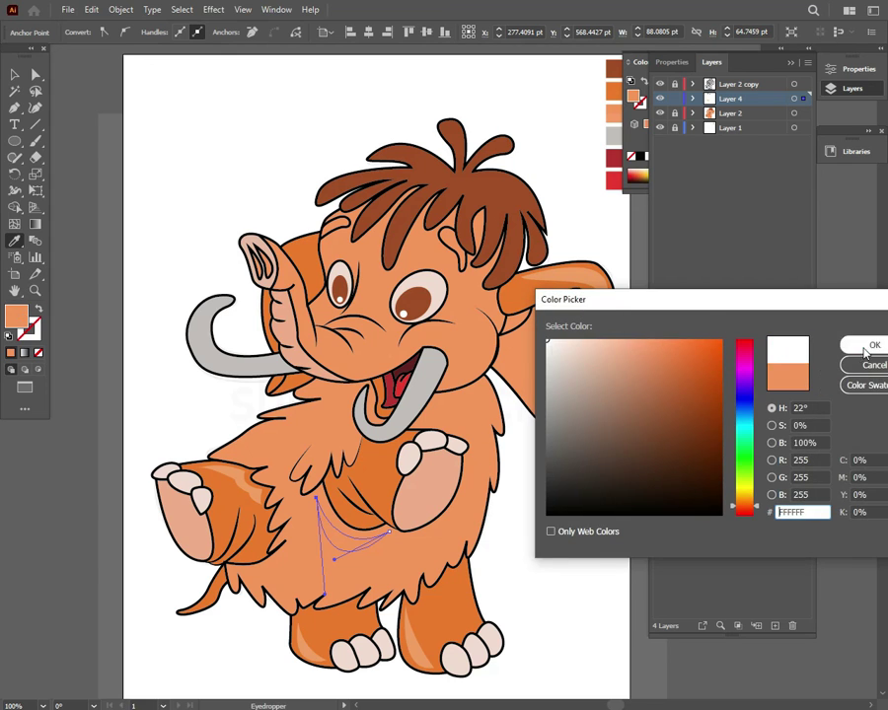
key(Return)
key(v)
click(186, 146)
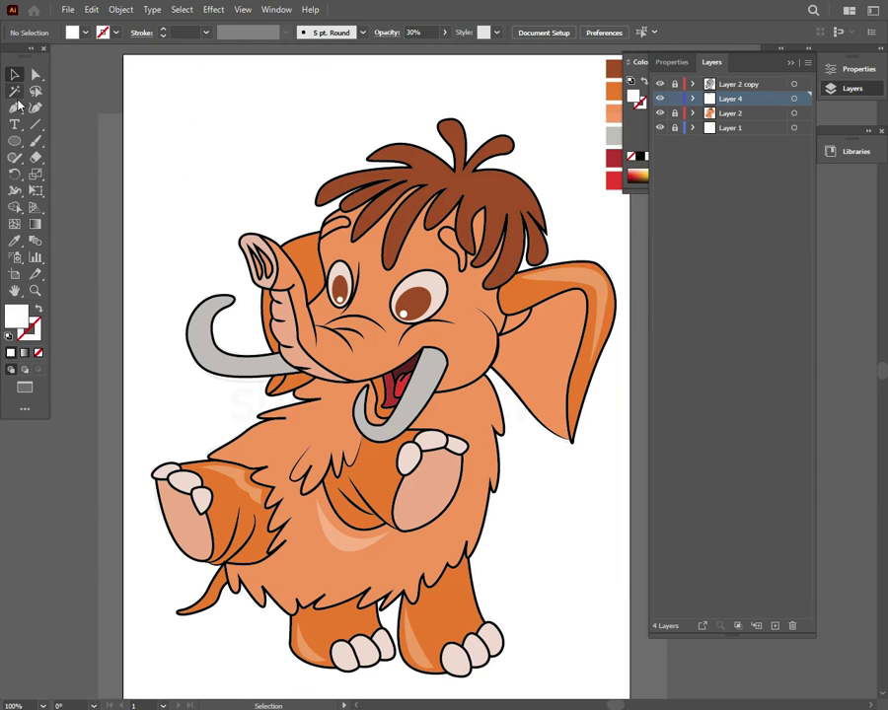
Draw a crescent highlight along the near cheek's outer edge, white at 30% opacity.
click(15, 108)
click(483, 319)
mouse_move(456, 382)
mouse_down()
mouse_move(497, 387)
mouse_move(509, 349)
mouse_move(484, 326)
mouse_up()
click(485, 325)
click(15, 74)
click(418, 474)
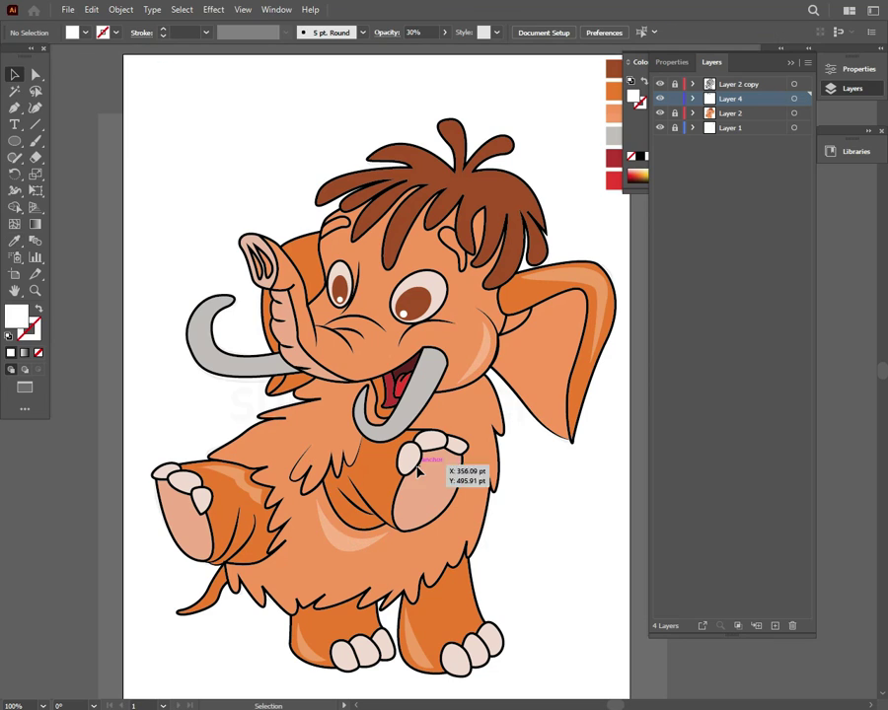
Draw a narrow highlight along the body's outer side beyond the raised front paw, white at 30% opacity.
key(p)
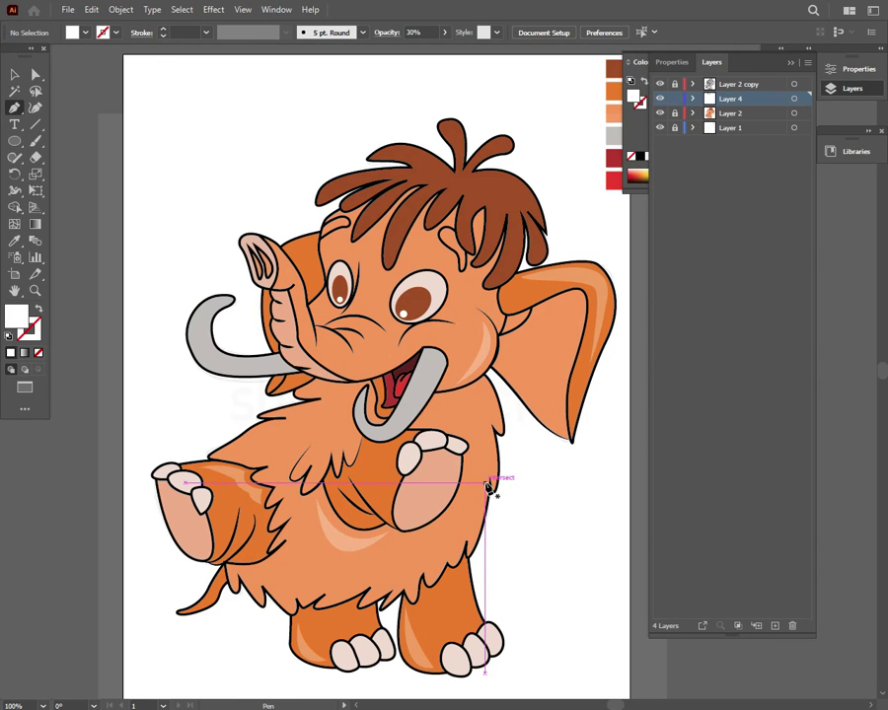
click(484, 479)
drag(469, 530, 474, 535)
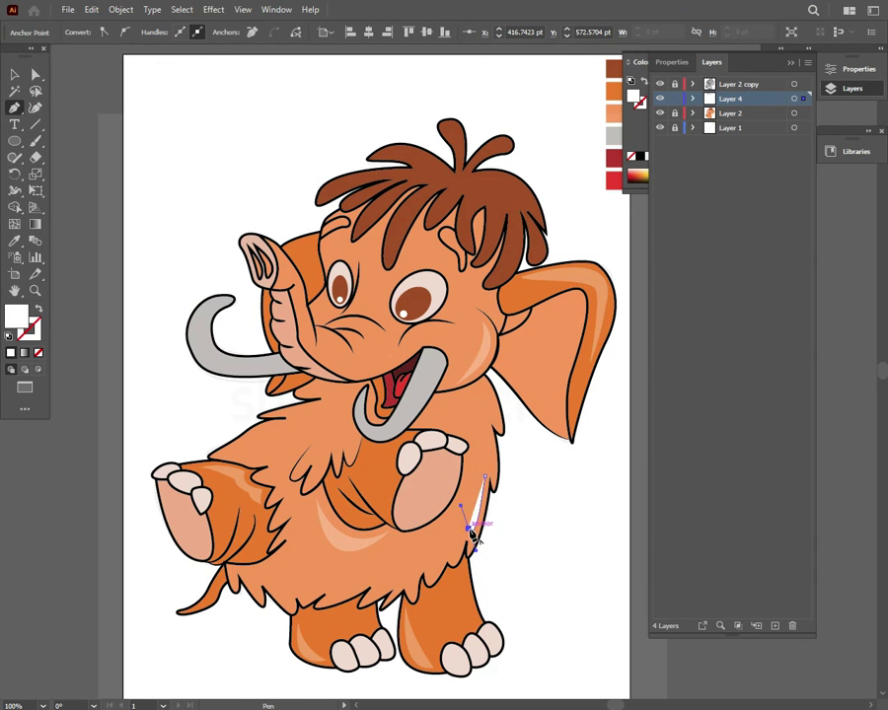
click(485, 479)
key(v)
click(122, 118)
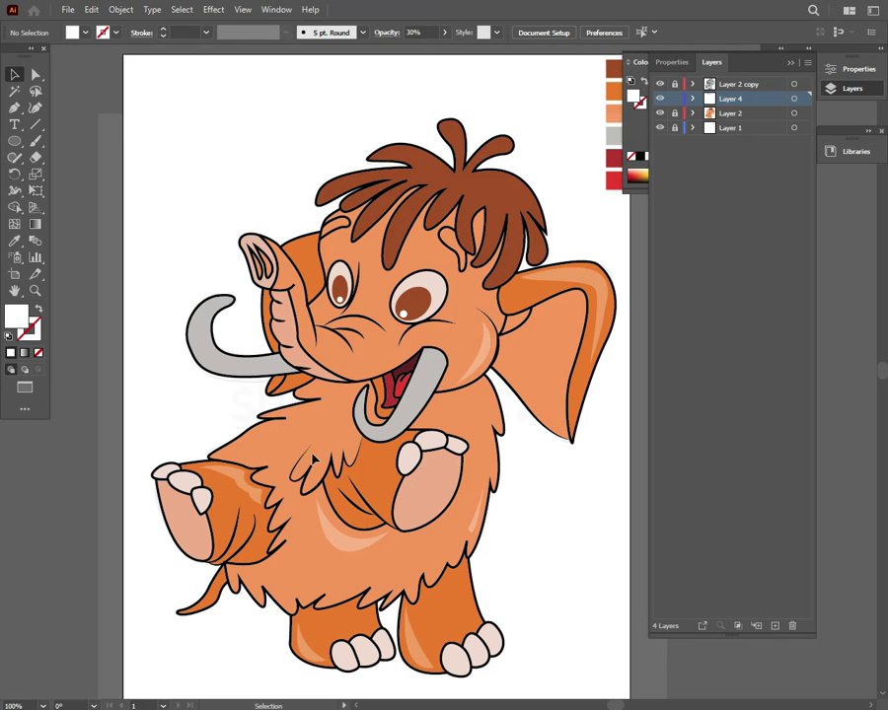
Place a copy of the narrow side highlight on the lower belly fur, angle it along the fur's edge and deselect it.
click(694, 105)
drag(485, 517, 385, 588)
drag(389, 532, 407, 575)
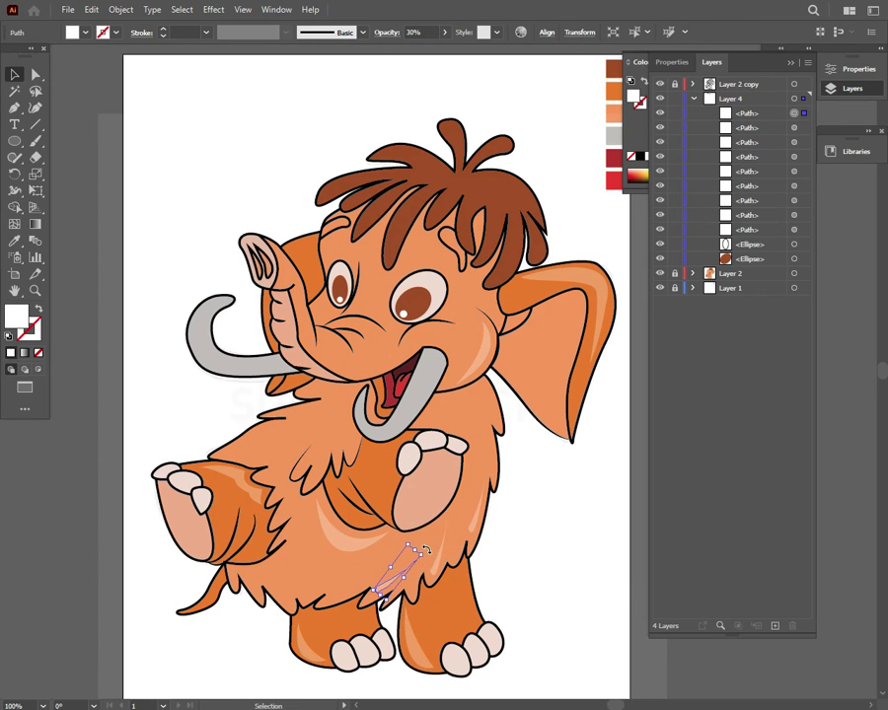
click(543, 544)
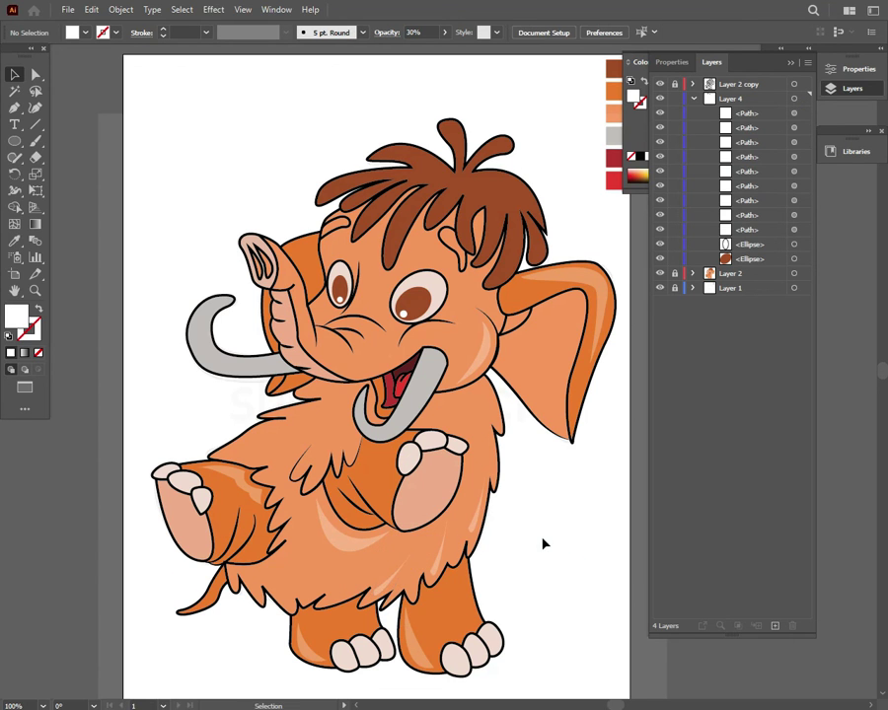
click(694, 99)
Draw a closed shape following the outline of the eyebrow above the smaller, far eye.
key(ctrl+equal)
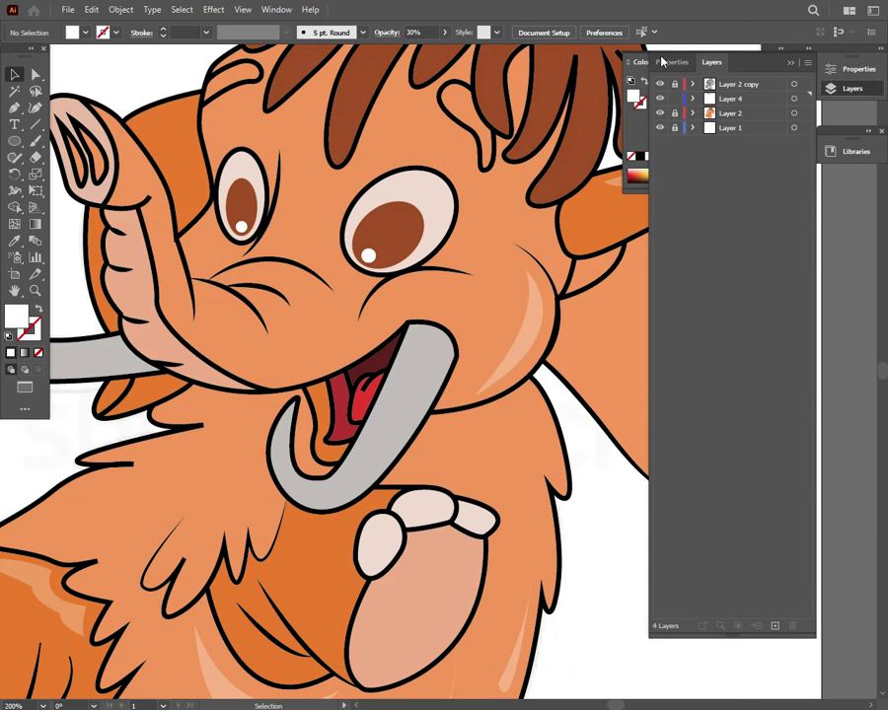
key(F6)
scroll(444, 394, up, 2)
key(p)
key(ctrl+equal)
key(ctrl+equal)
scroll(253, 282, up, 1)
drag(439, 370, 513, 339)
click(555, 313)
click(534, 286)
click(451, 320)
drag(439, 370, 438, 367)
Fill the far eyebrow with the iris brown darkened to C 48.9, M 73.86, Y 78.09, K 68.9, and deselect it.
click(15, 240)
click(511, 564)
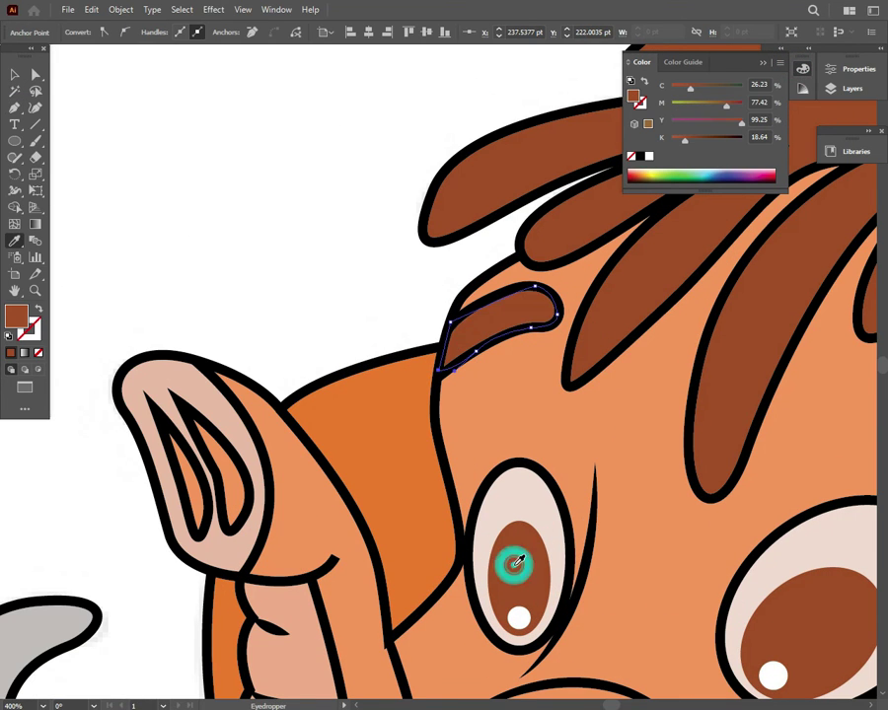
double_click(16, 315)
click(668, 448)
click(865, 343)
key(v)
key(ctrl+shift+a)
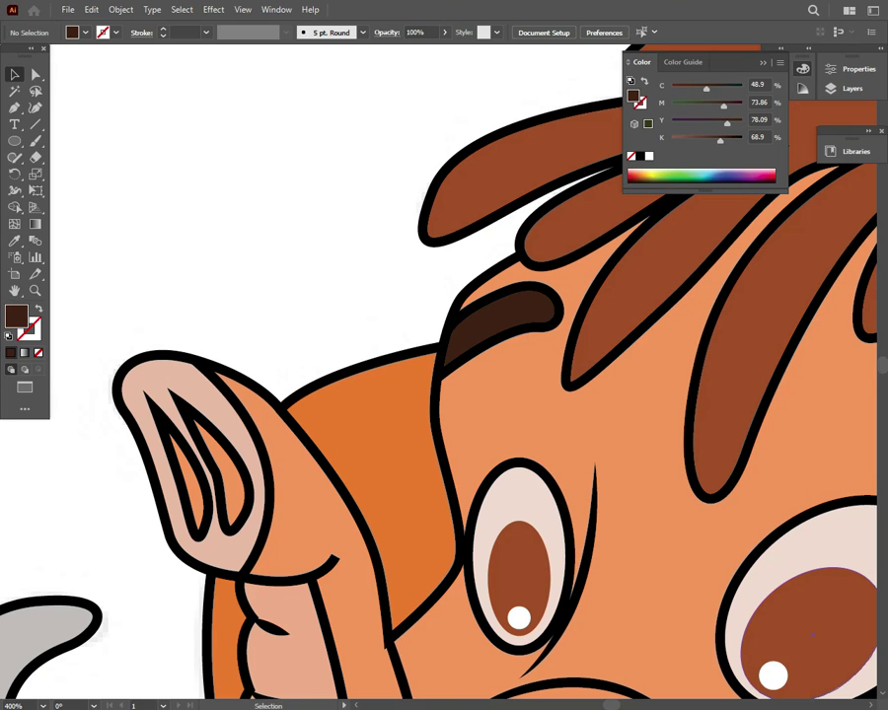
Draw a closed shape over the eyebrow above the larger, near eye in the same dark brown and deselect it.
scroll(5, 104, right, 6)
mouse_move(608, 383)
mouse_down()
mouse_move(629, 412)
mouse_move(639, 503)
mouse_move(623, 520)
mouse_move(624, 506)
mouse_up()
click(598, 426)
drag(541, 353, 558, 337)
click(586, 338)
key(v)
key(ctrl+shift+a)
Draw a crescent along the near eye's upper outer edge and fill it with the white of the pupil's glint.
key(ctrl+minus)
key(ctrl+minus)
key(ctrl+minus)
key(ctrl+minus)
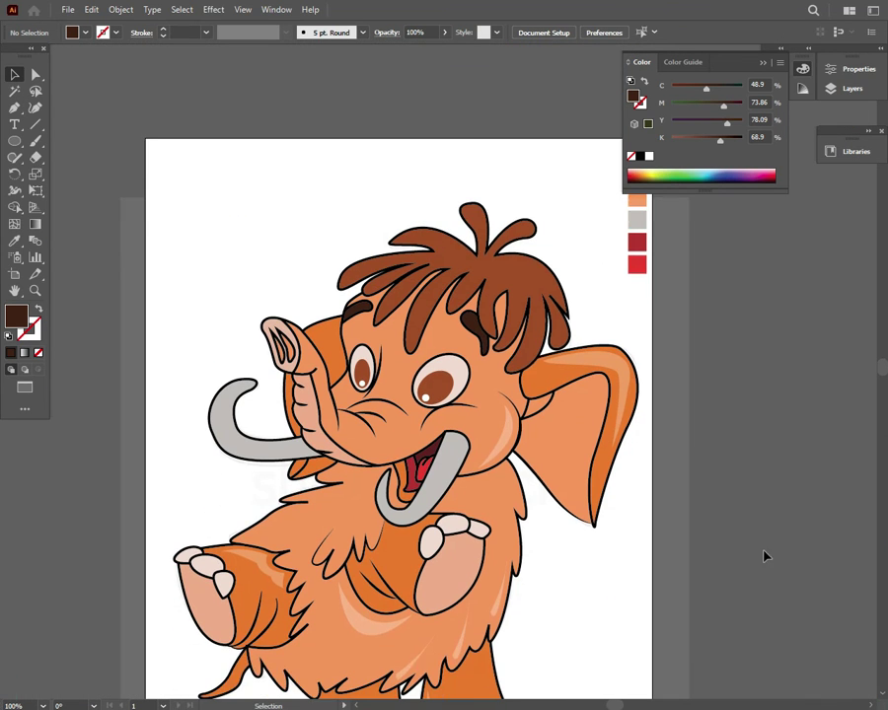
key(ctrl+plus)
key(ctrl+plus)
key(p)
drag(446, 347, 494, 338)
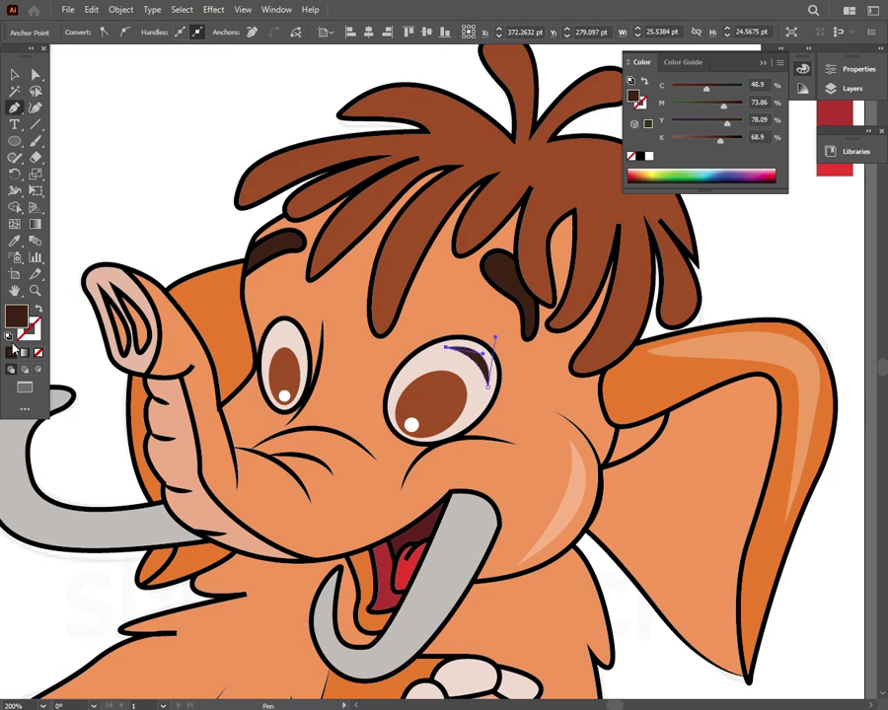
click(282, 394)
key(v)
key(ctrl+shift+a)
Draw a white crescent along the far eye's upper edge, deselect it, and show the whole artwork with its layer list.
key(p)
mouse_move(272, 340)
mouse_down()
mouse_move(310, 367)
mouse_move(283, 347)
mouse_up()
key(v)
key(ctrl+shift+a)
key(ctrl+0)
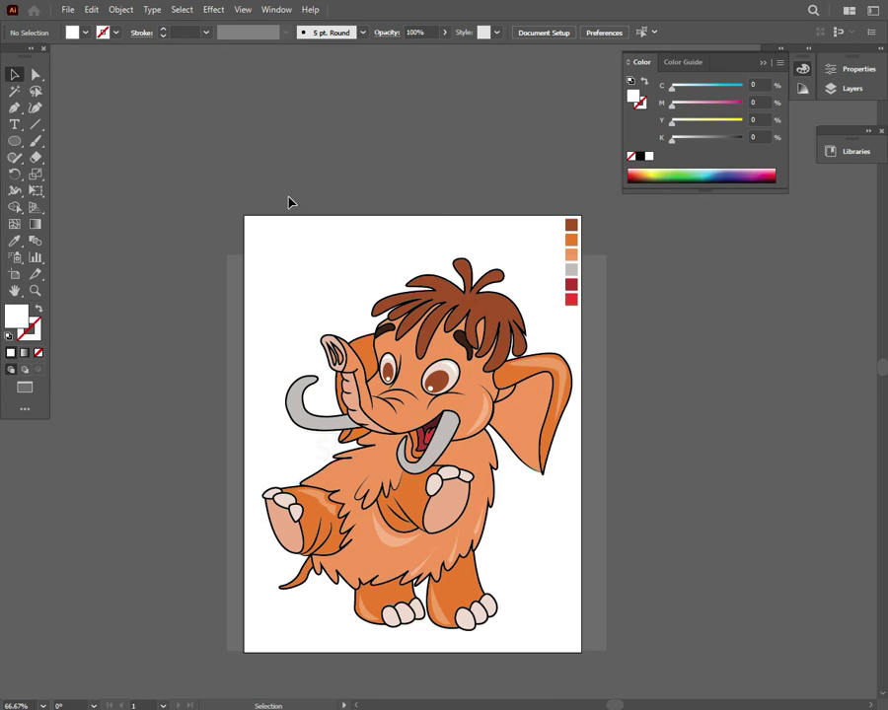
click(847, 89)
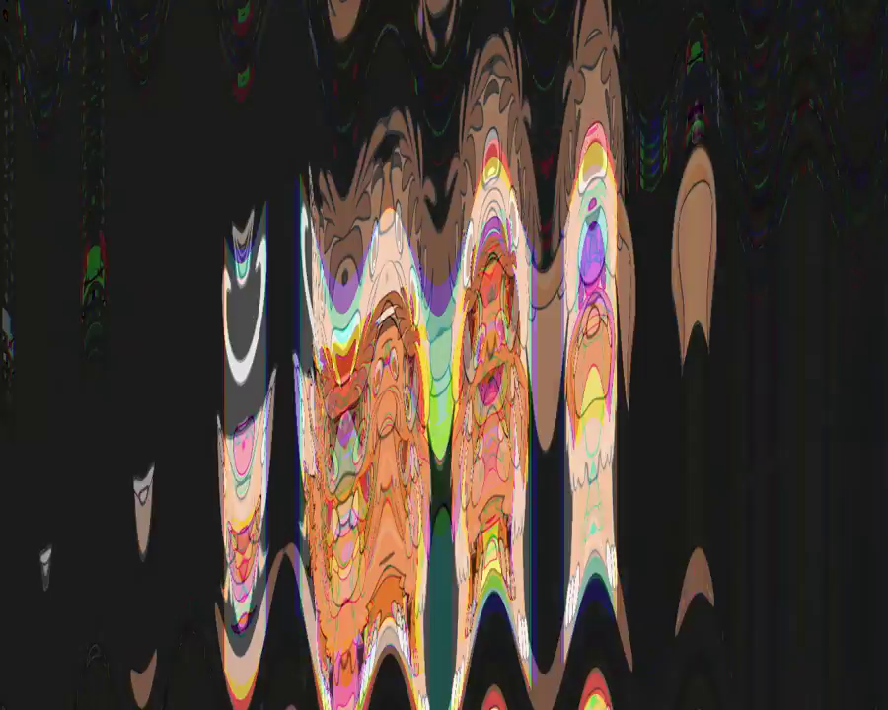